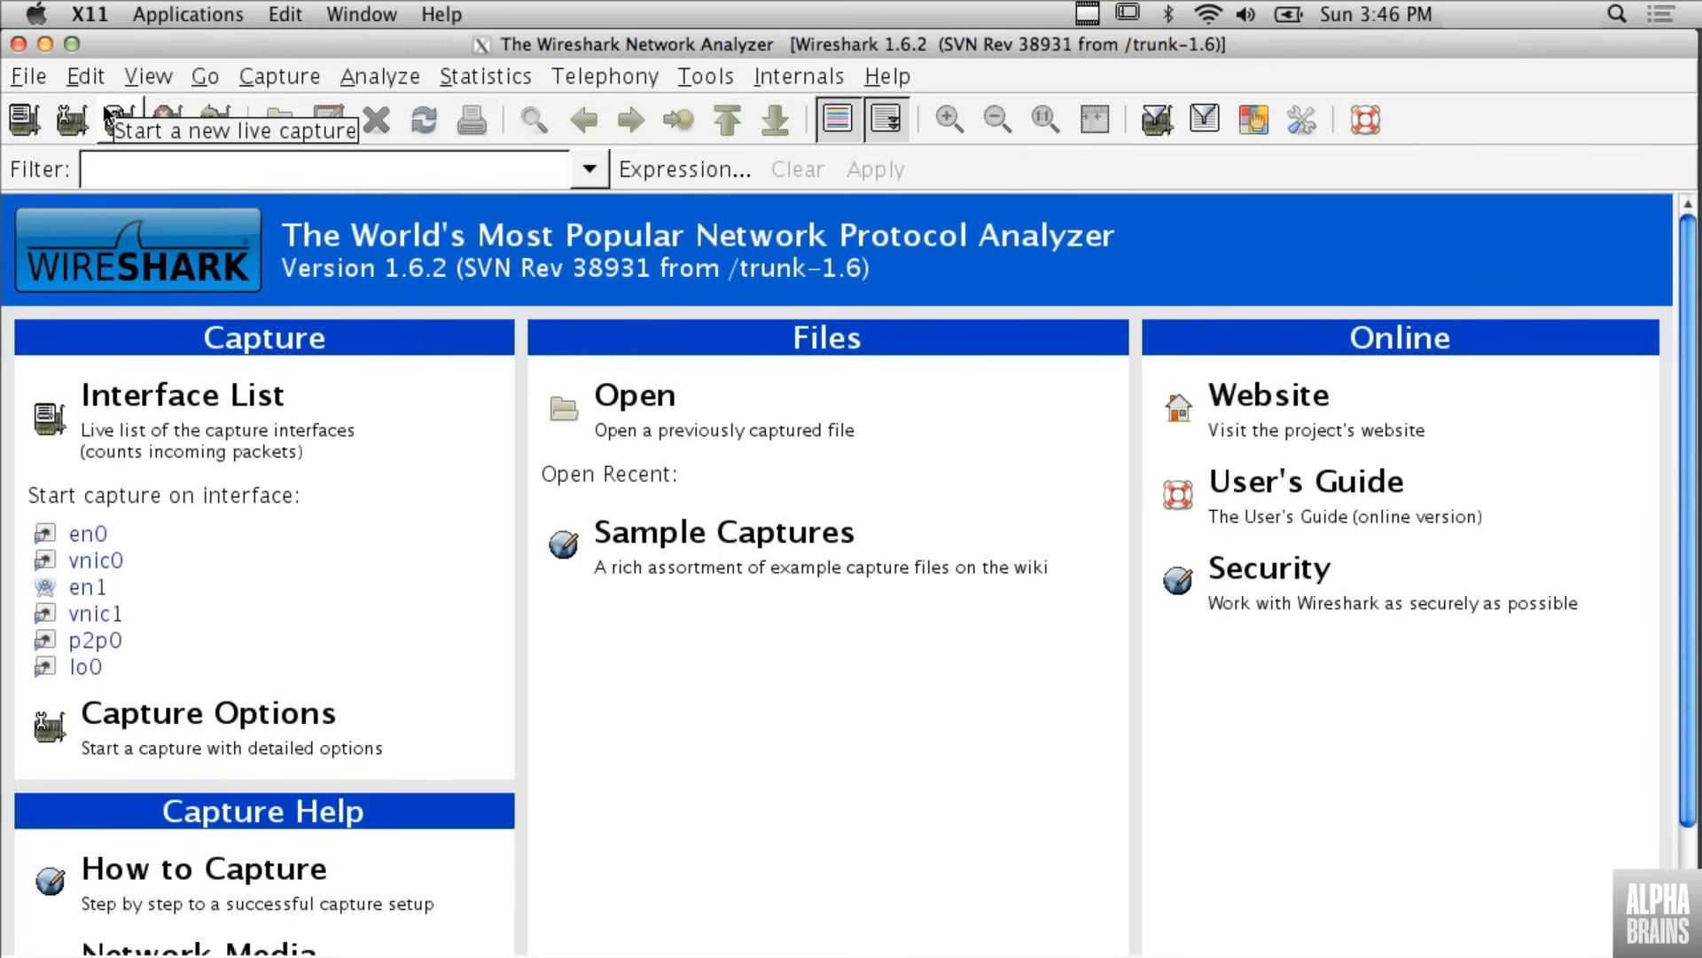
- Run a short live capture on en1 and close it without saving the captured packets
left_click(107, 116)
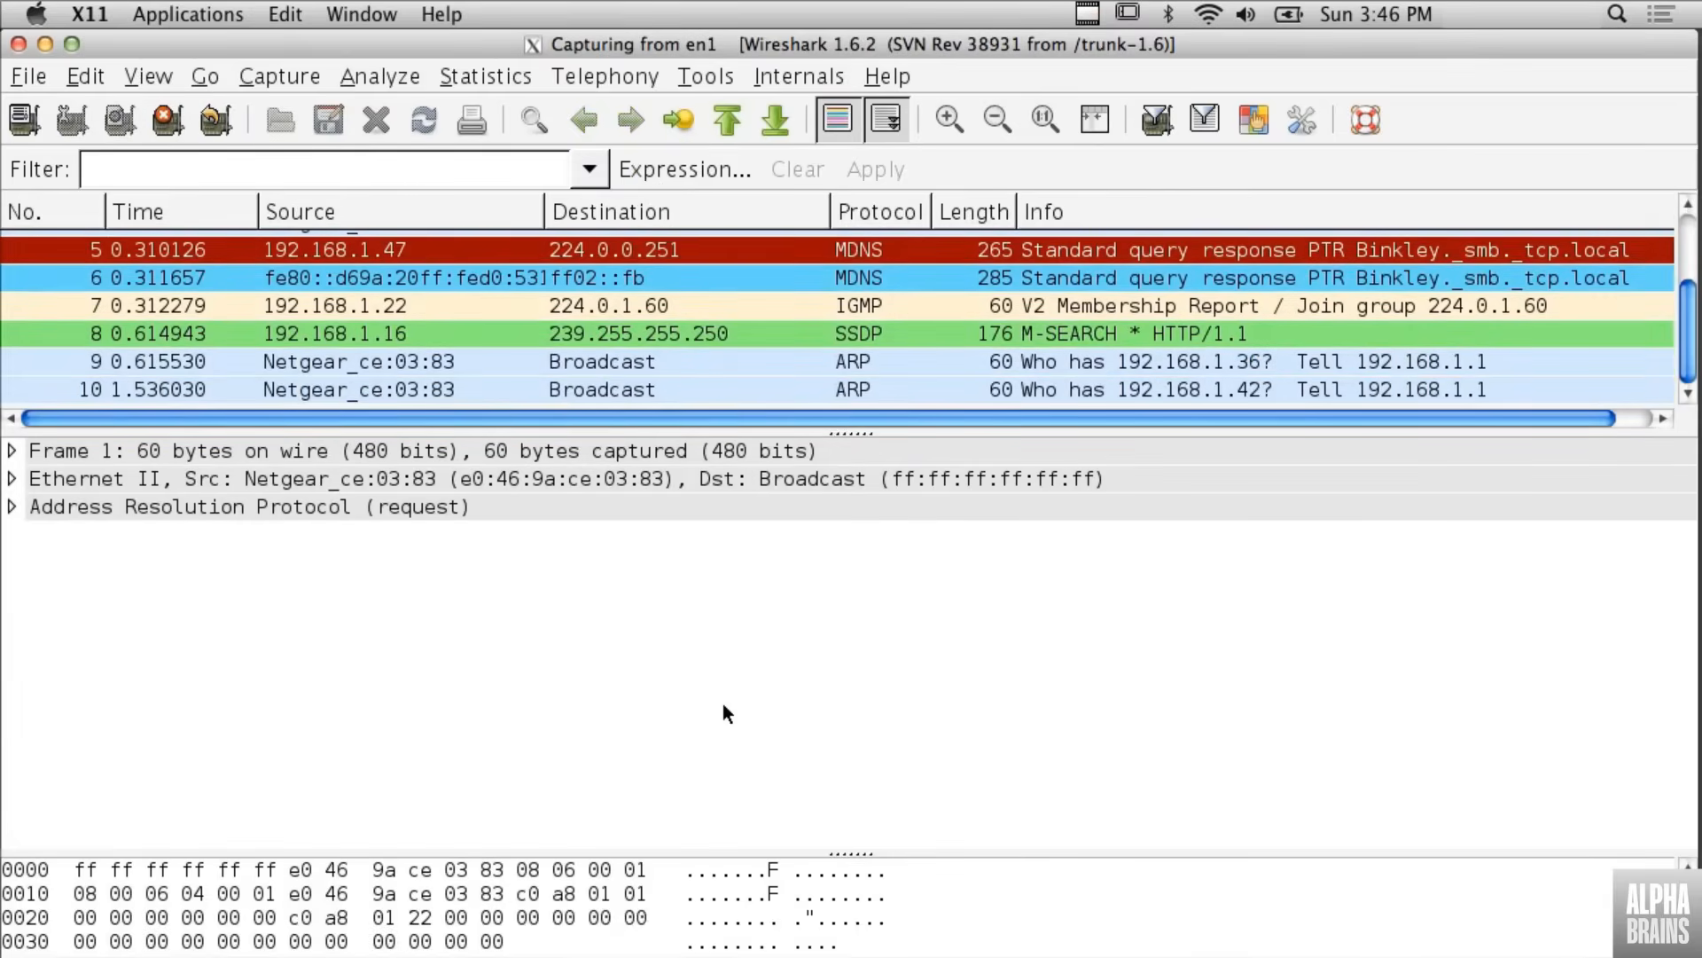
left_click(168, 128)
left_click(28, 77)
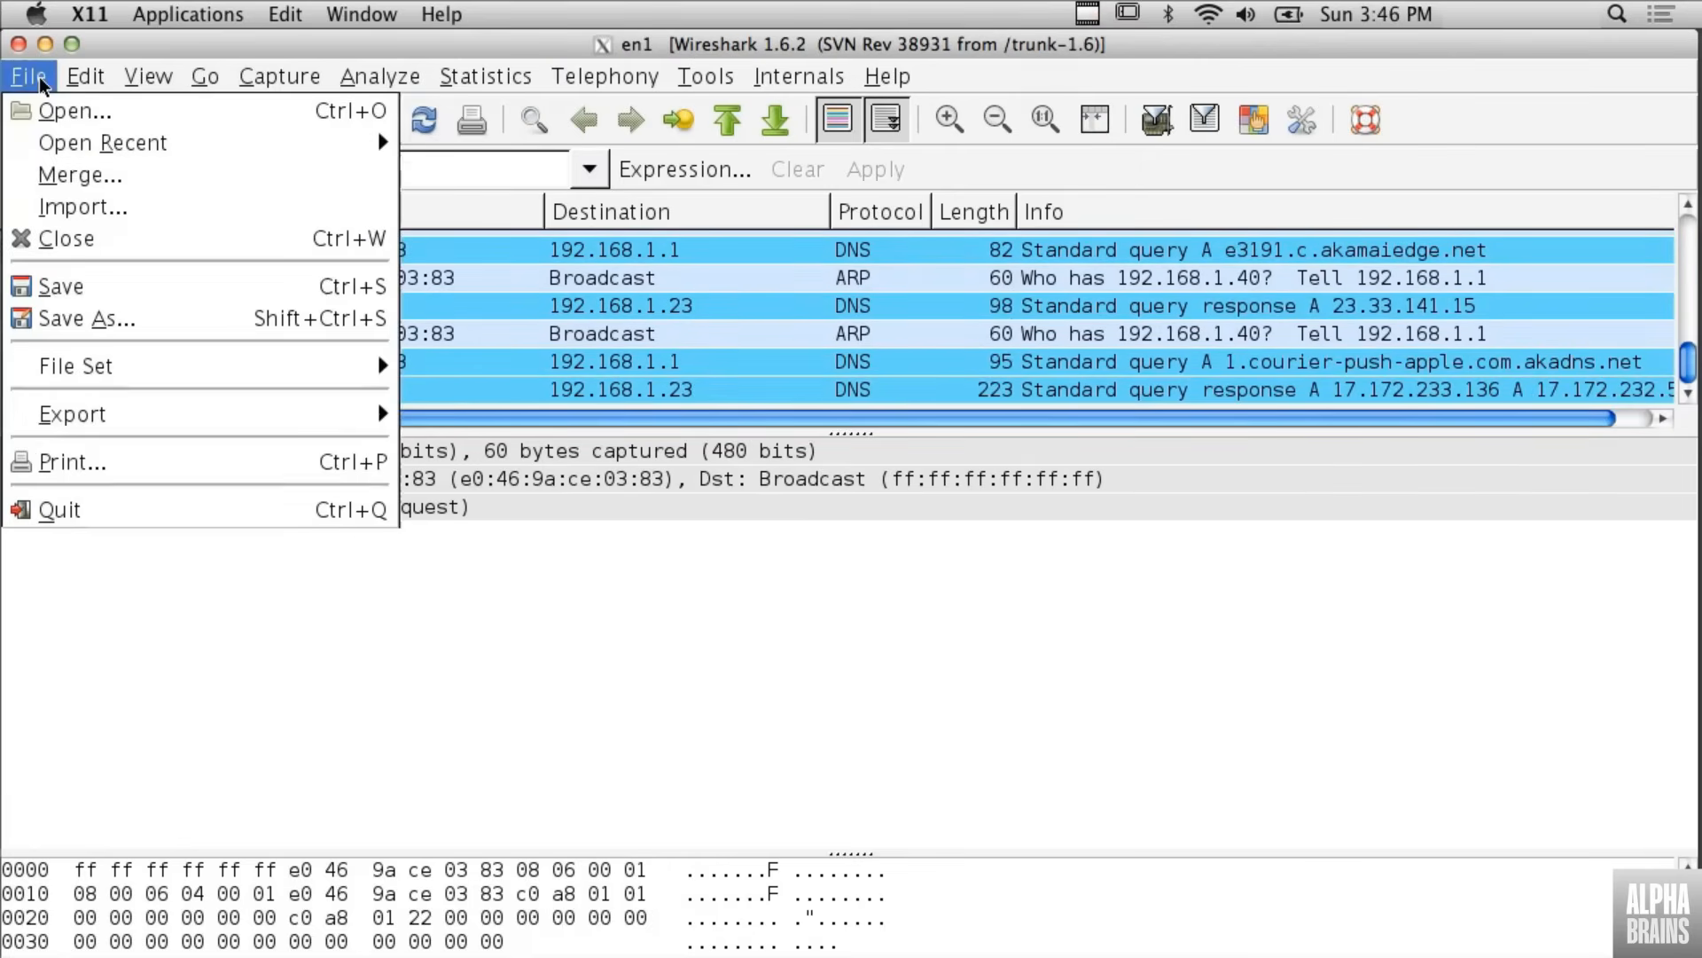
left_click(80, 242)
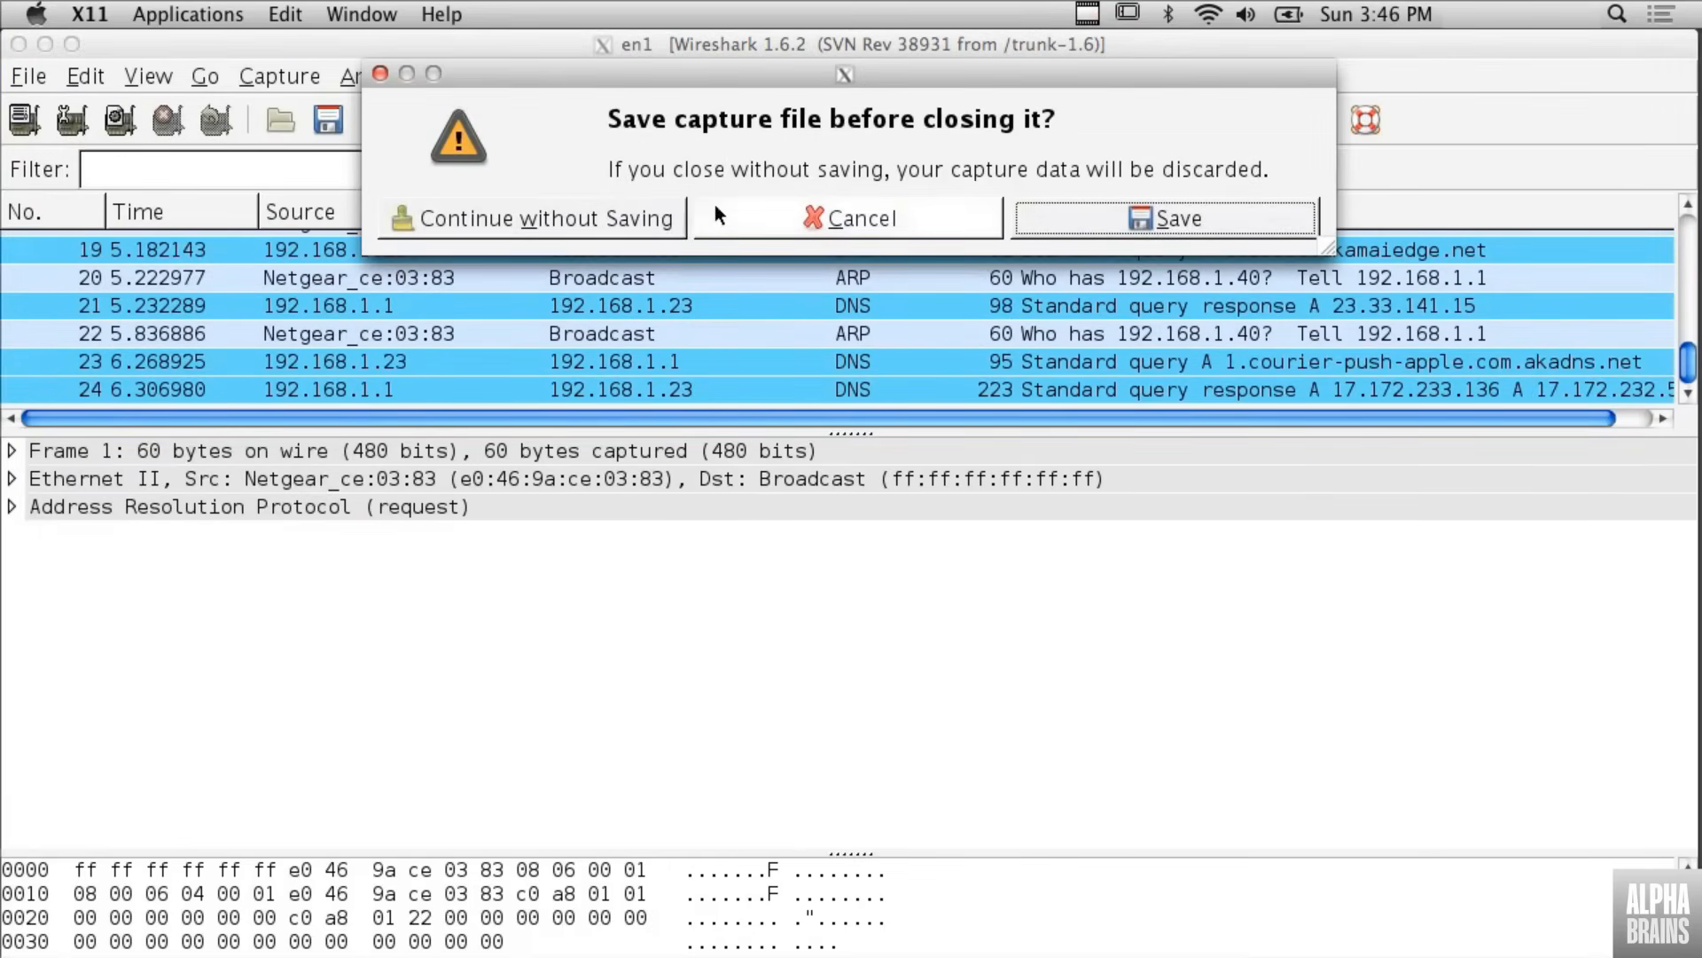
left_click(644, 223)
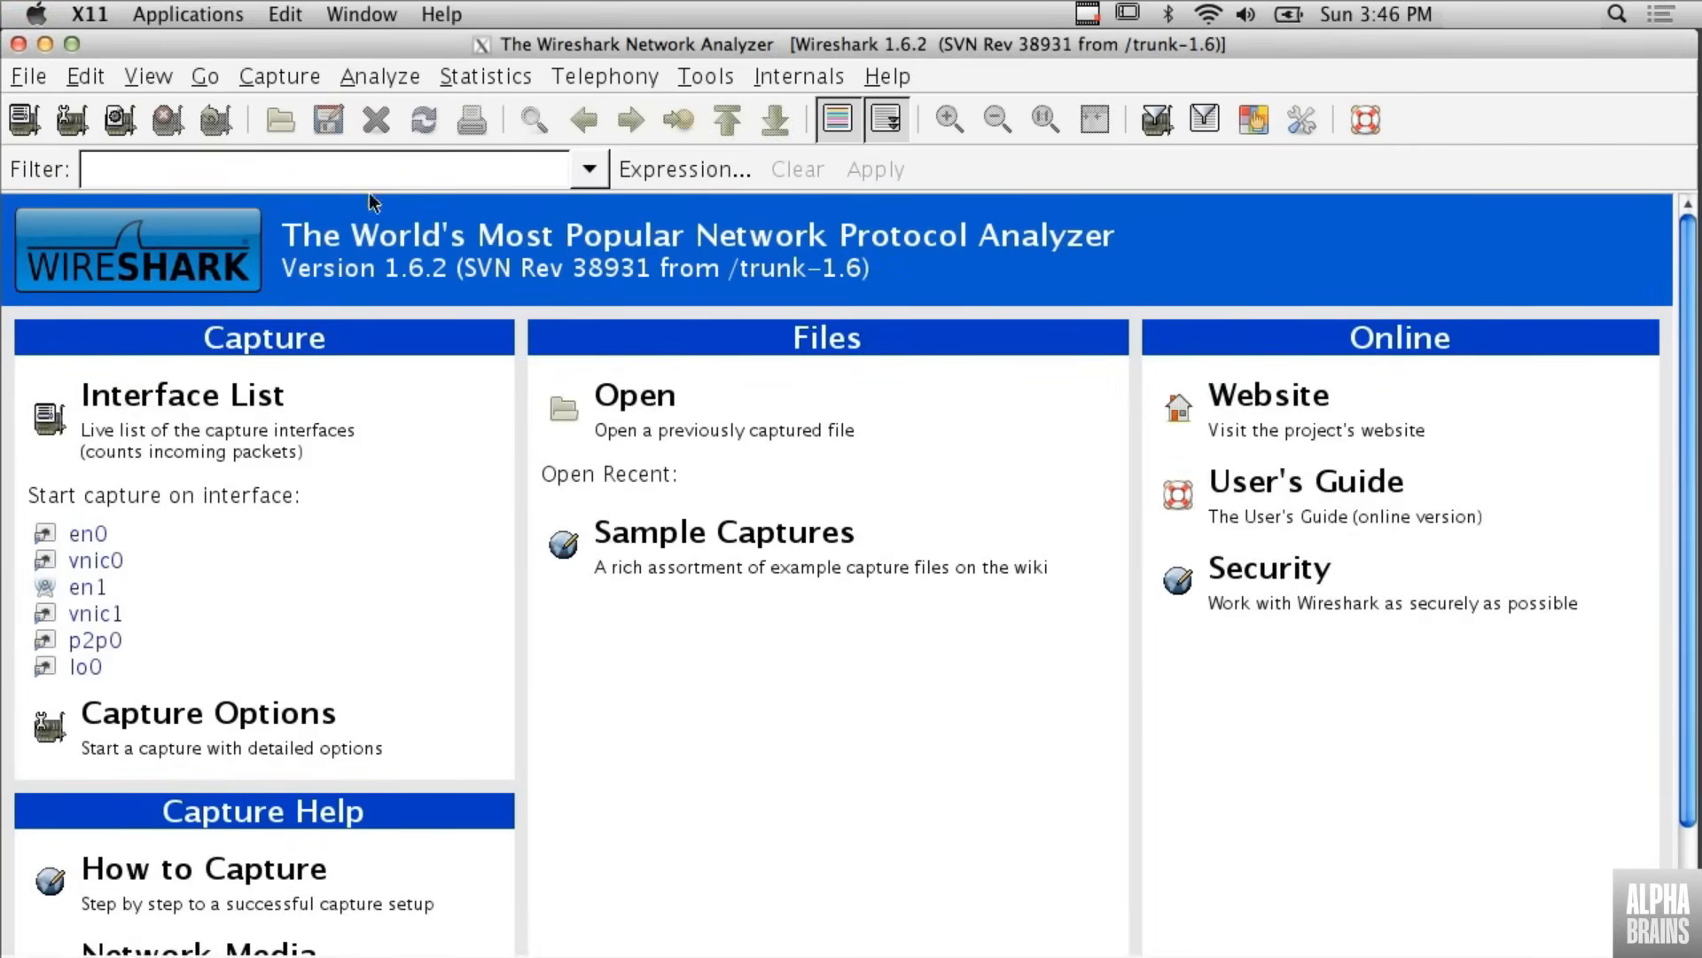
- Start a live capture on the en1 interface from the list of capture interfaces
left_click(275, 77)
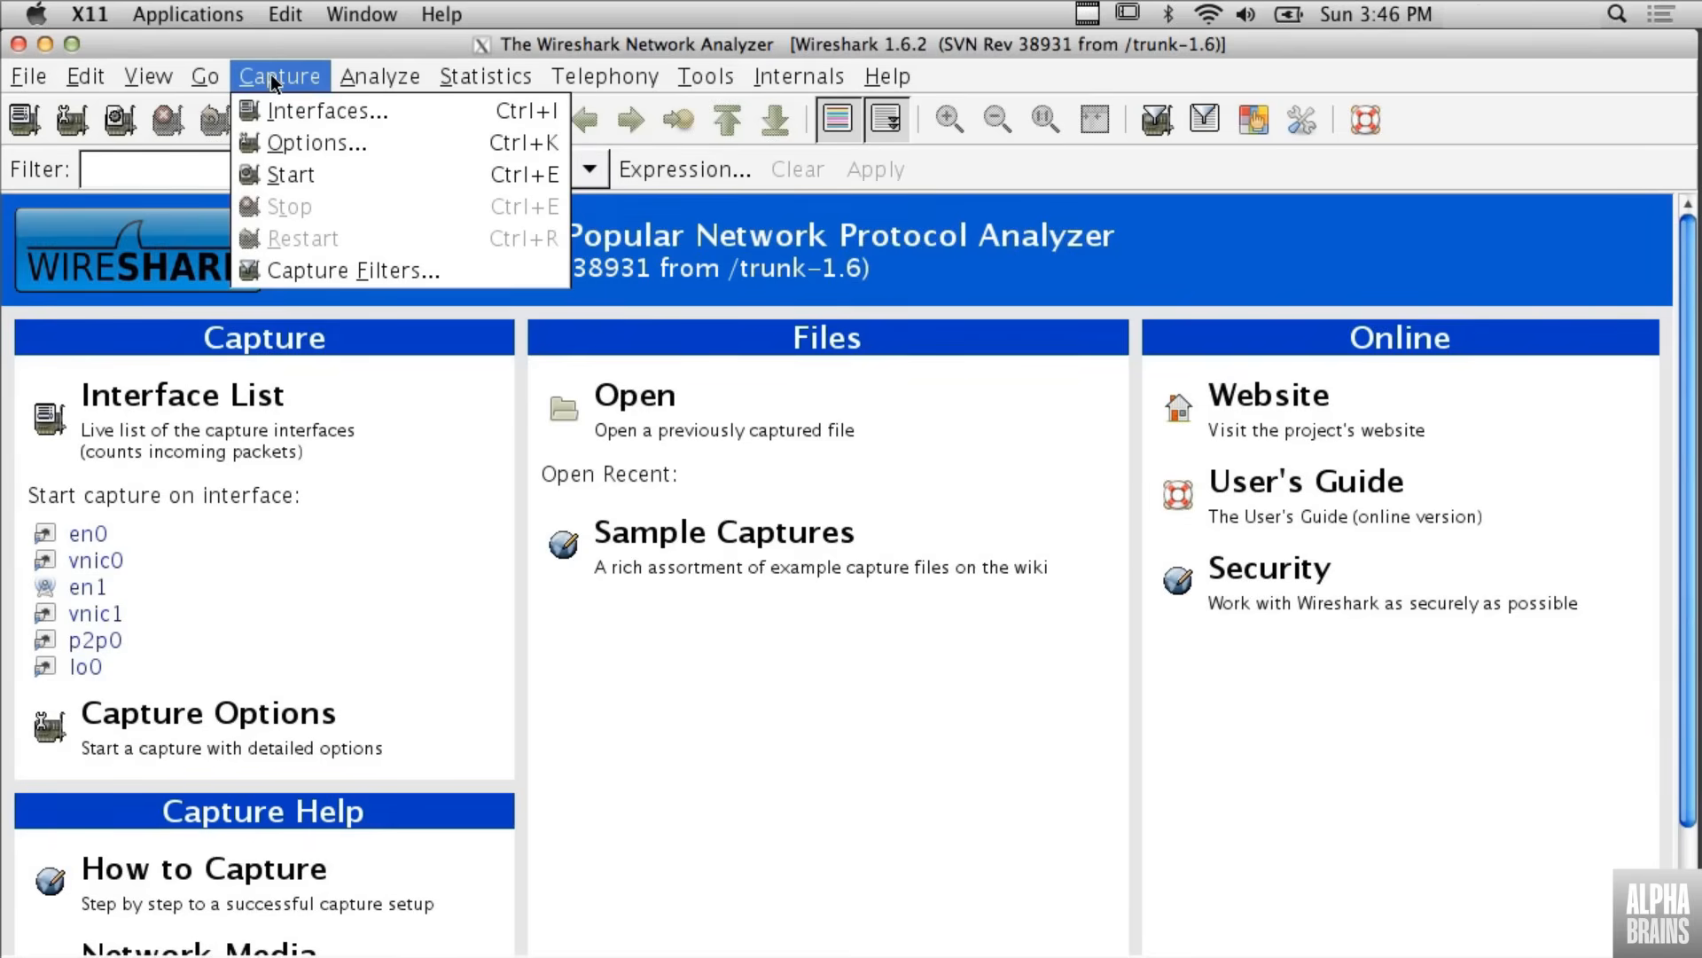
left_click(311, 110)
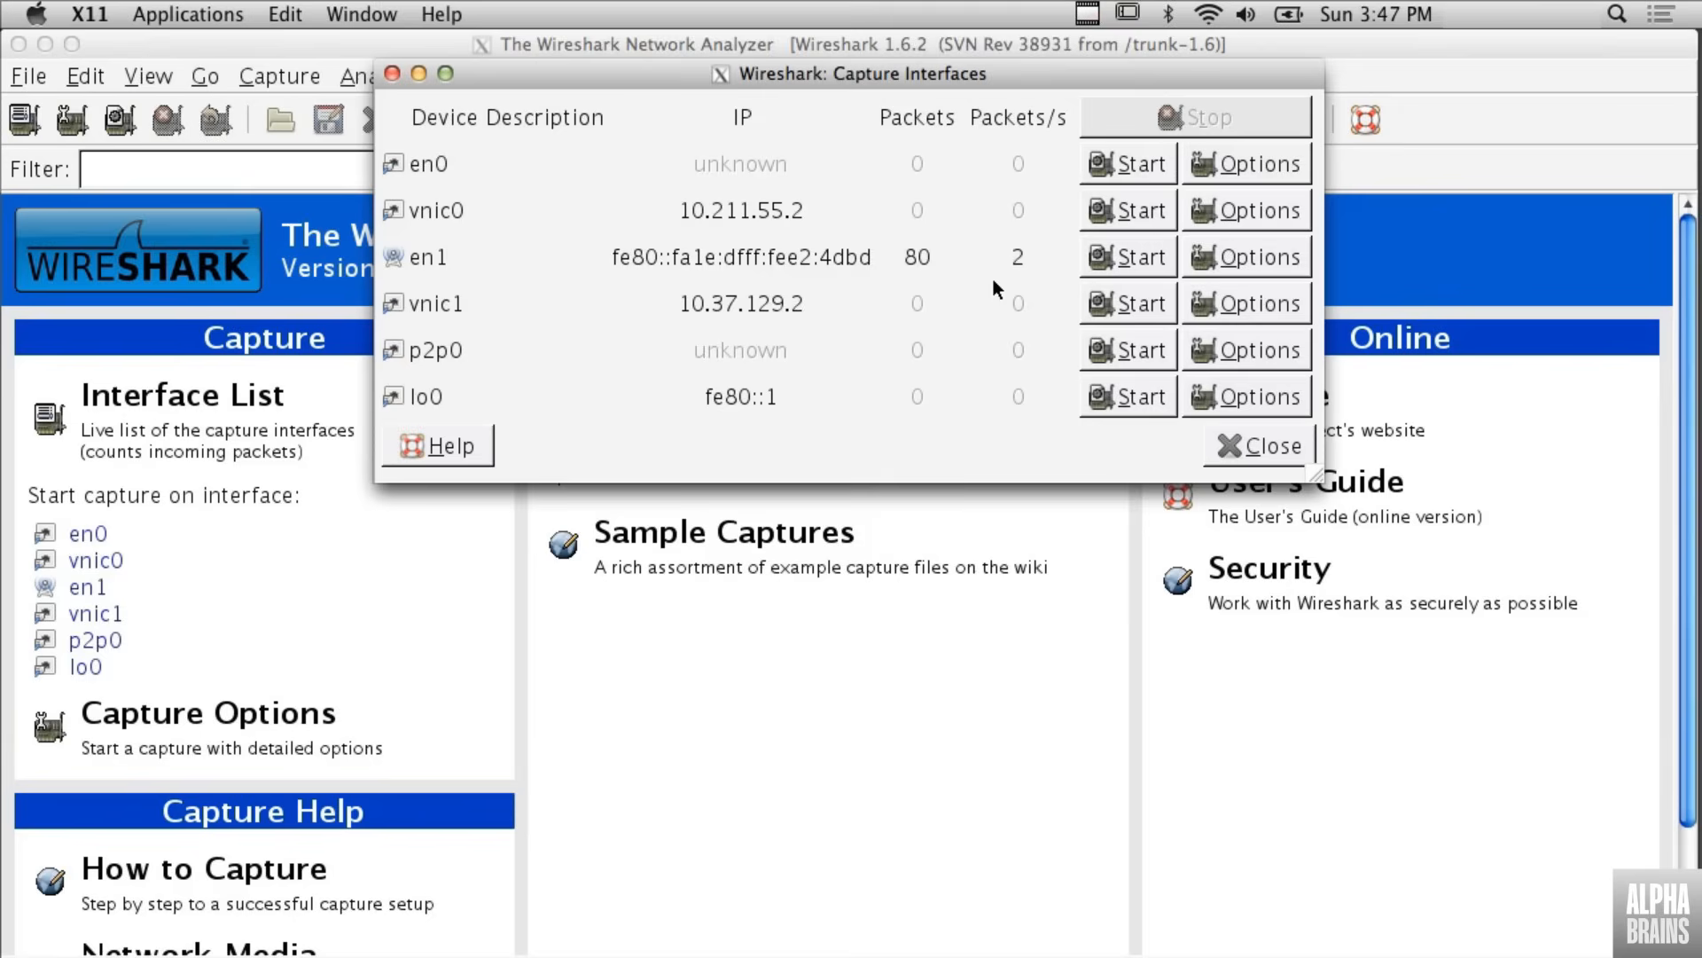
left_click(1136, 264)
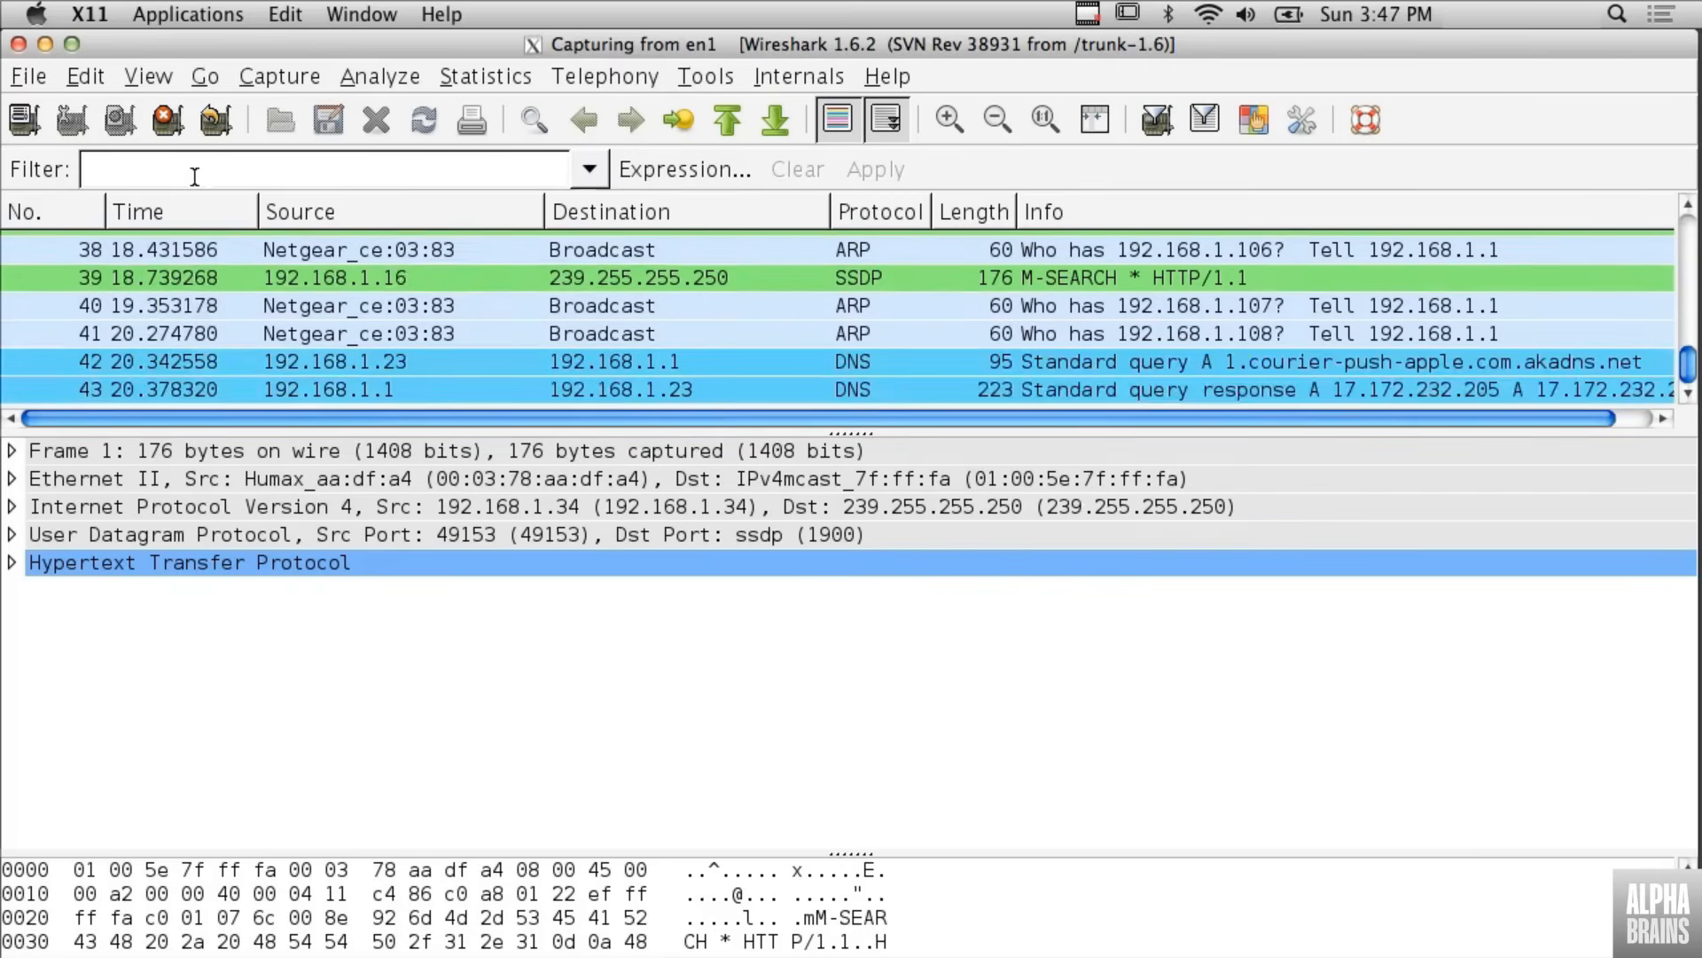
- Apply the display filter ip to the running capture
left_click(195, 176)
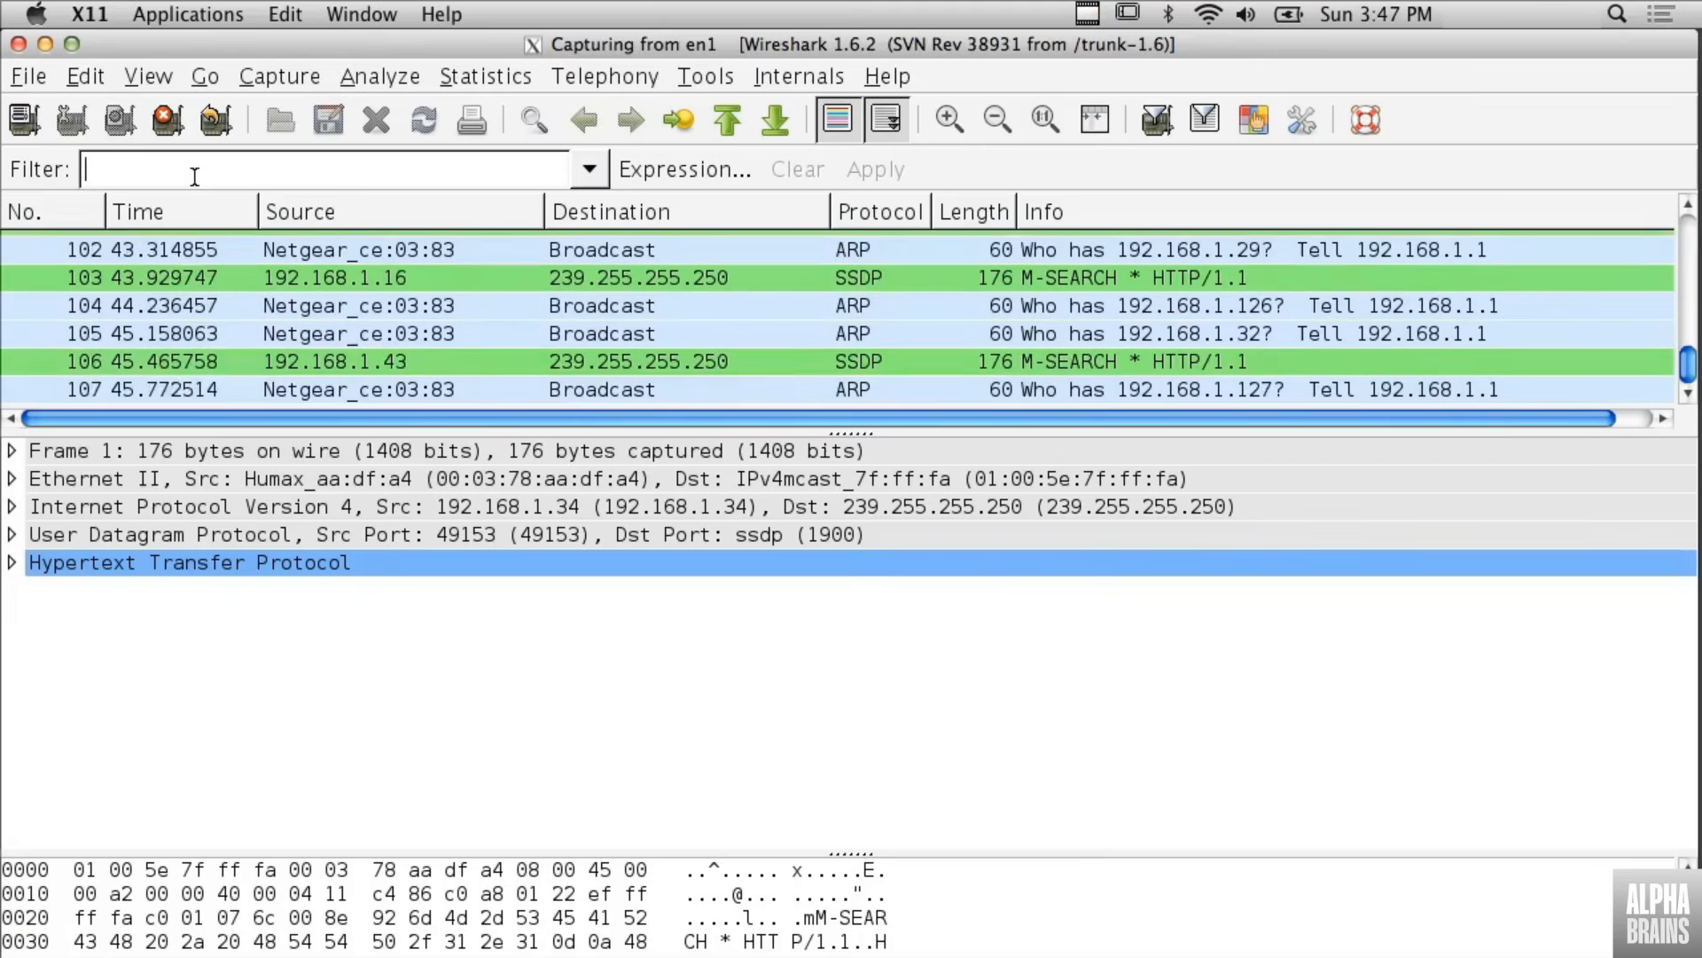
type("ip")
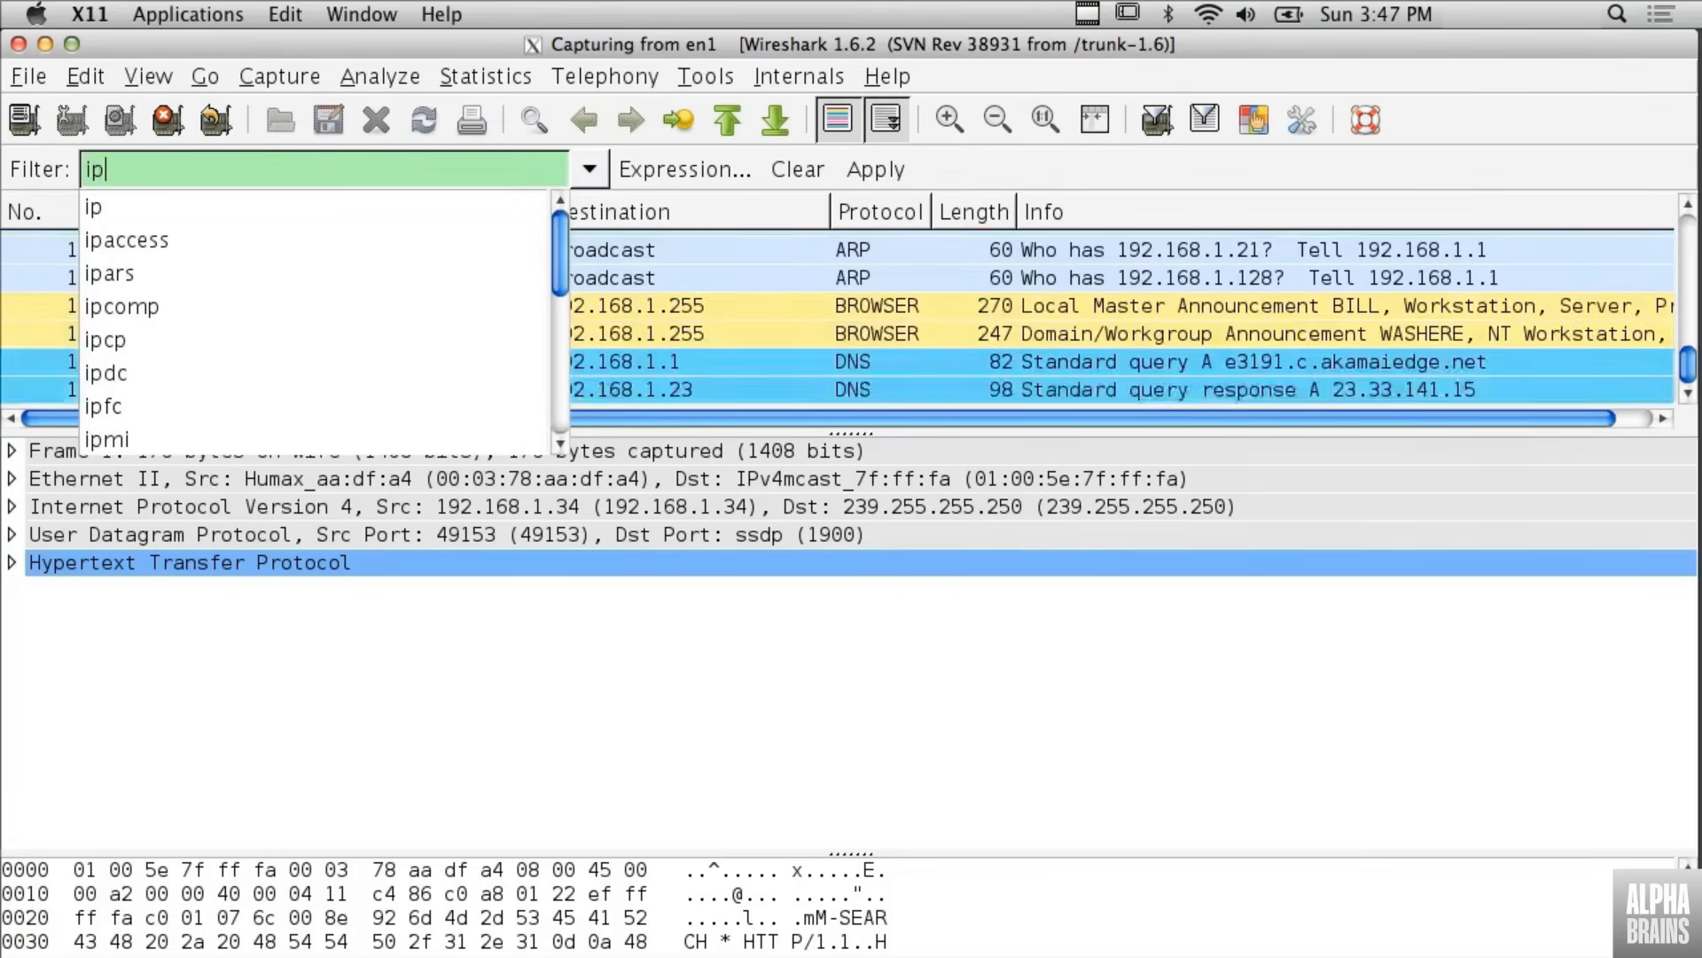
key("Return")
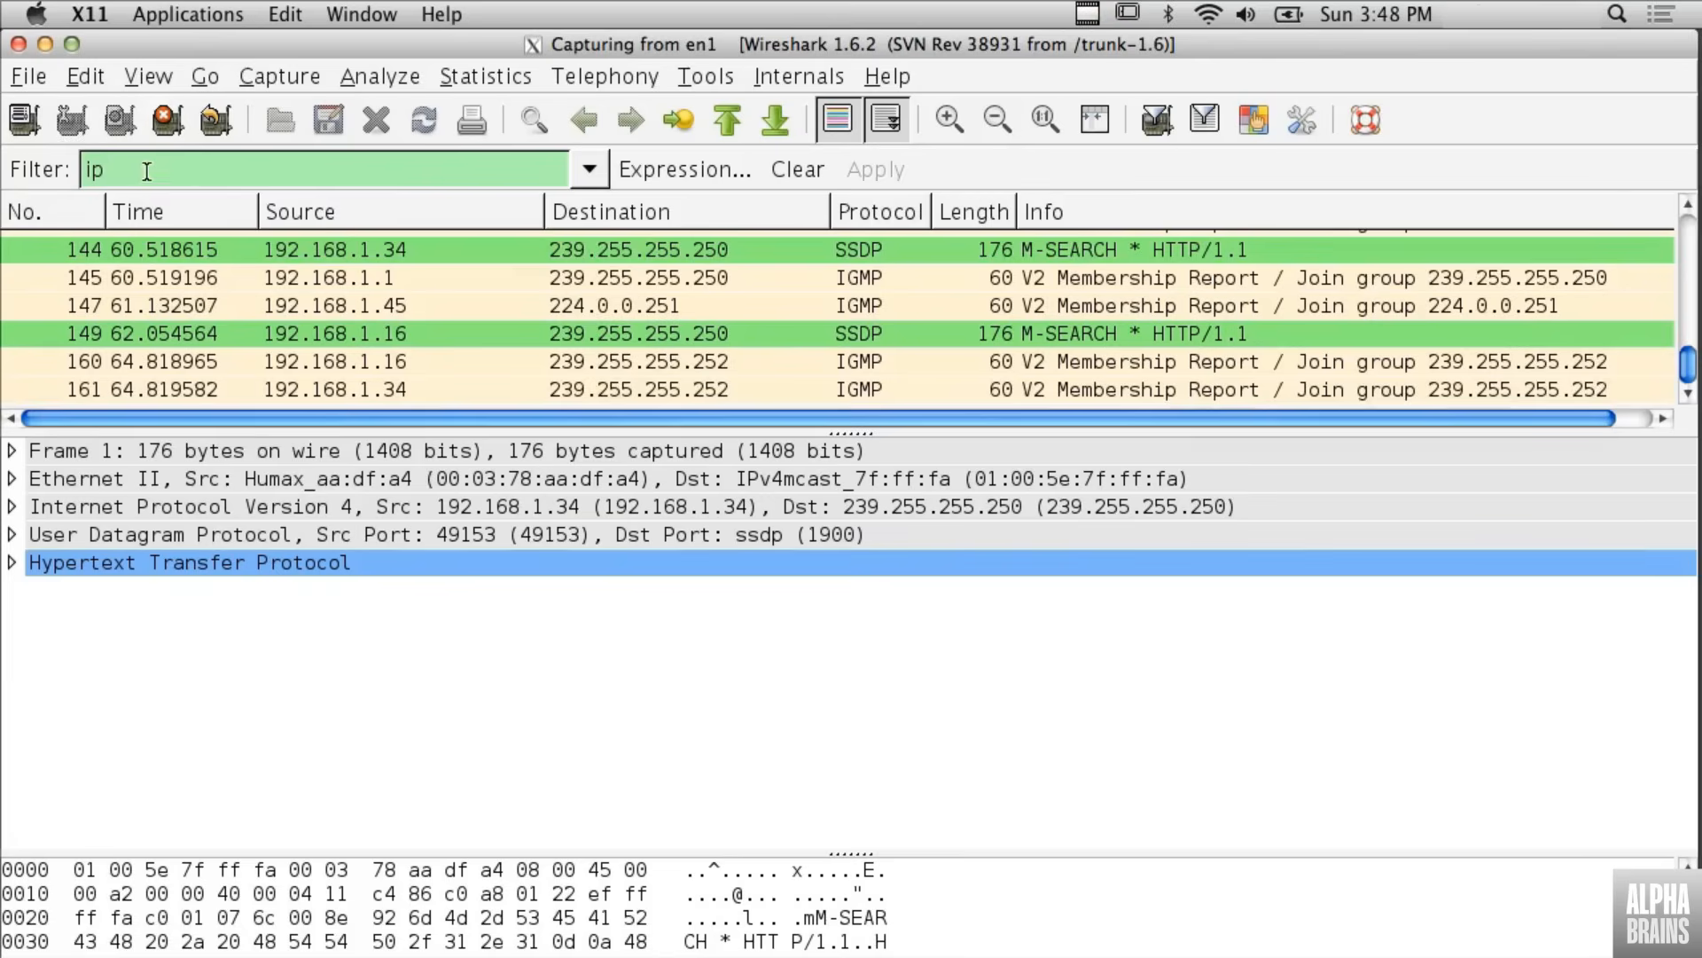
- Replace the display filter with tcp, apply it, and look through the filtered packets
key("BackSpace")
key("BackSpace")
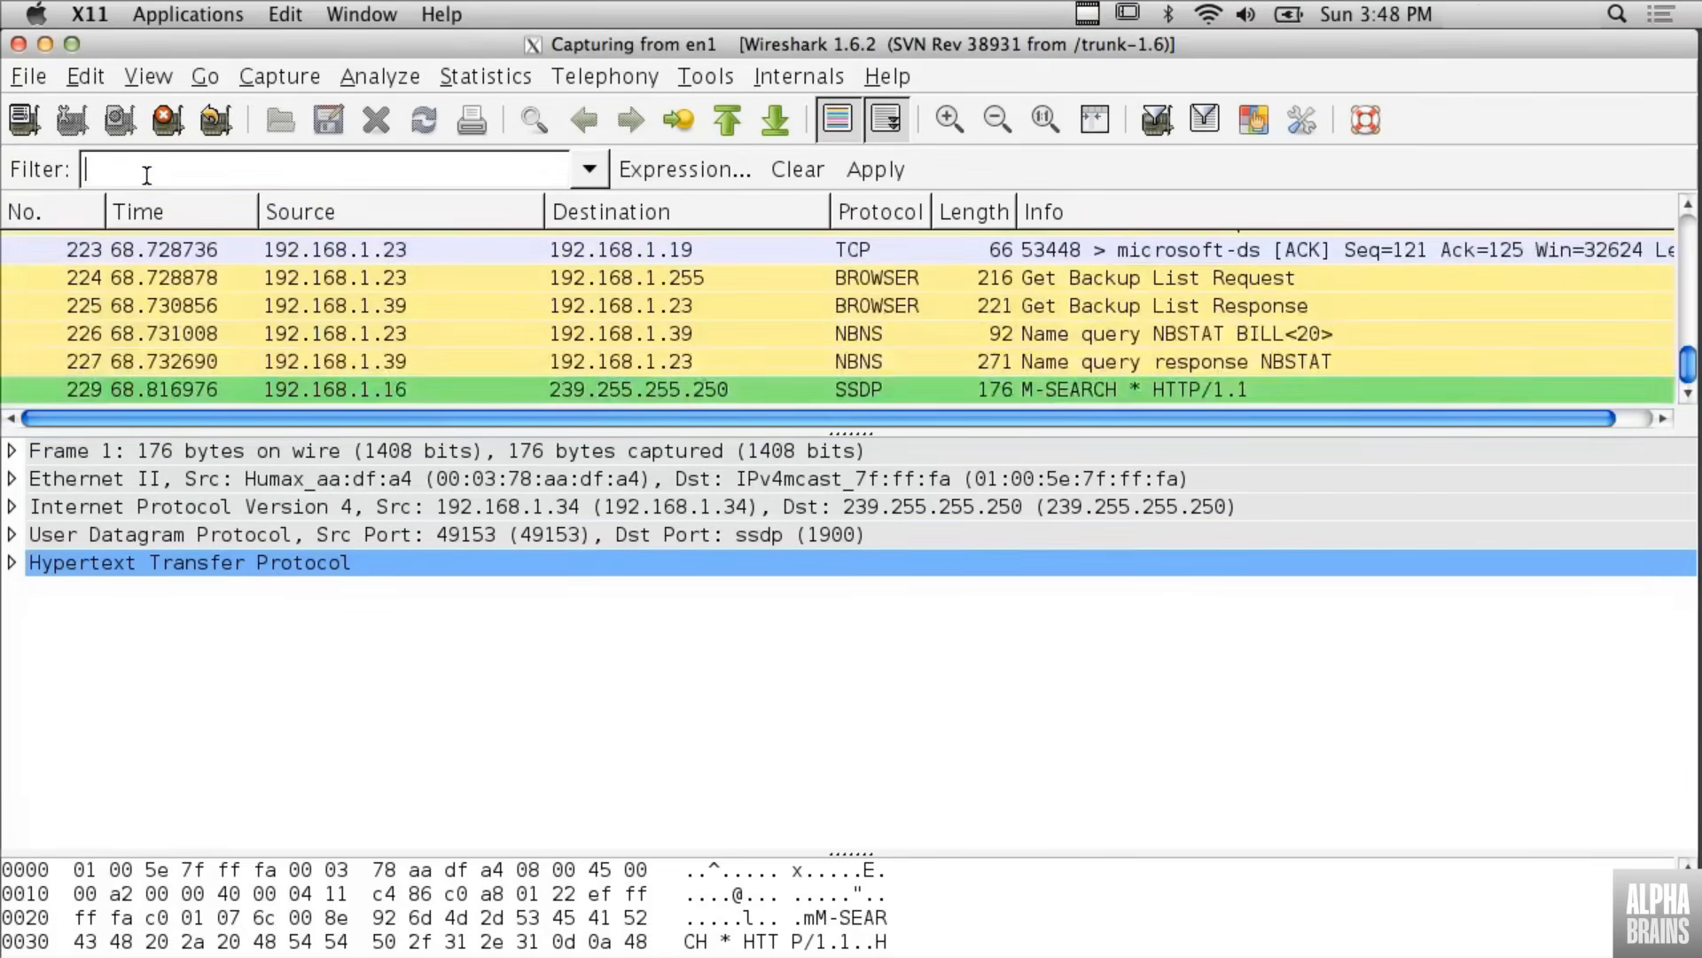
type("tc")
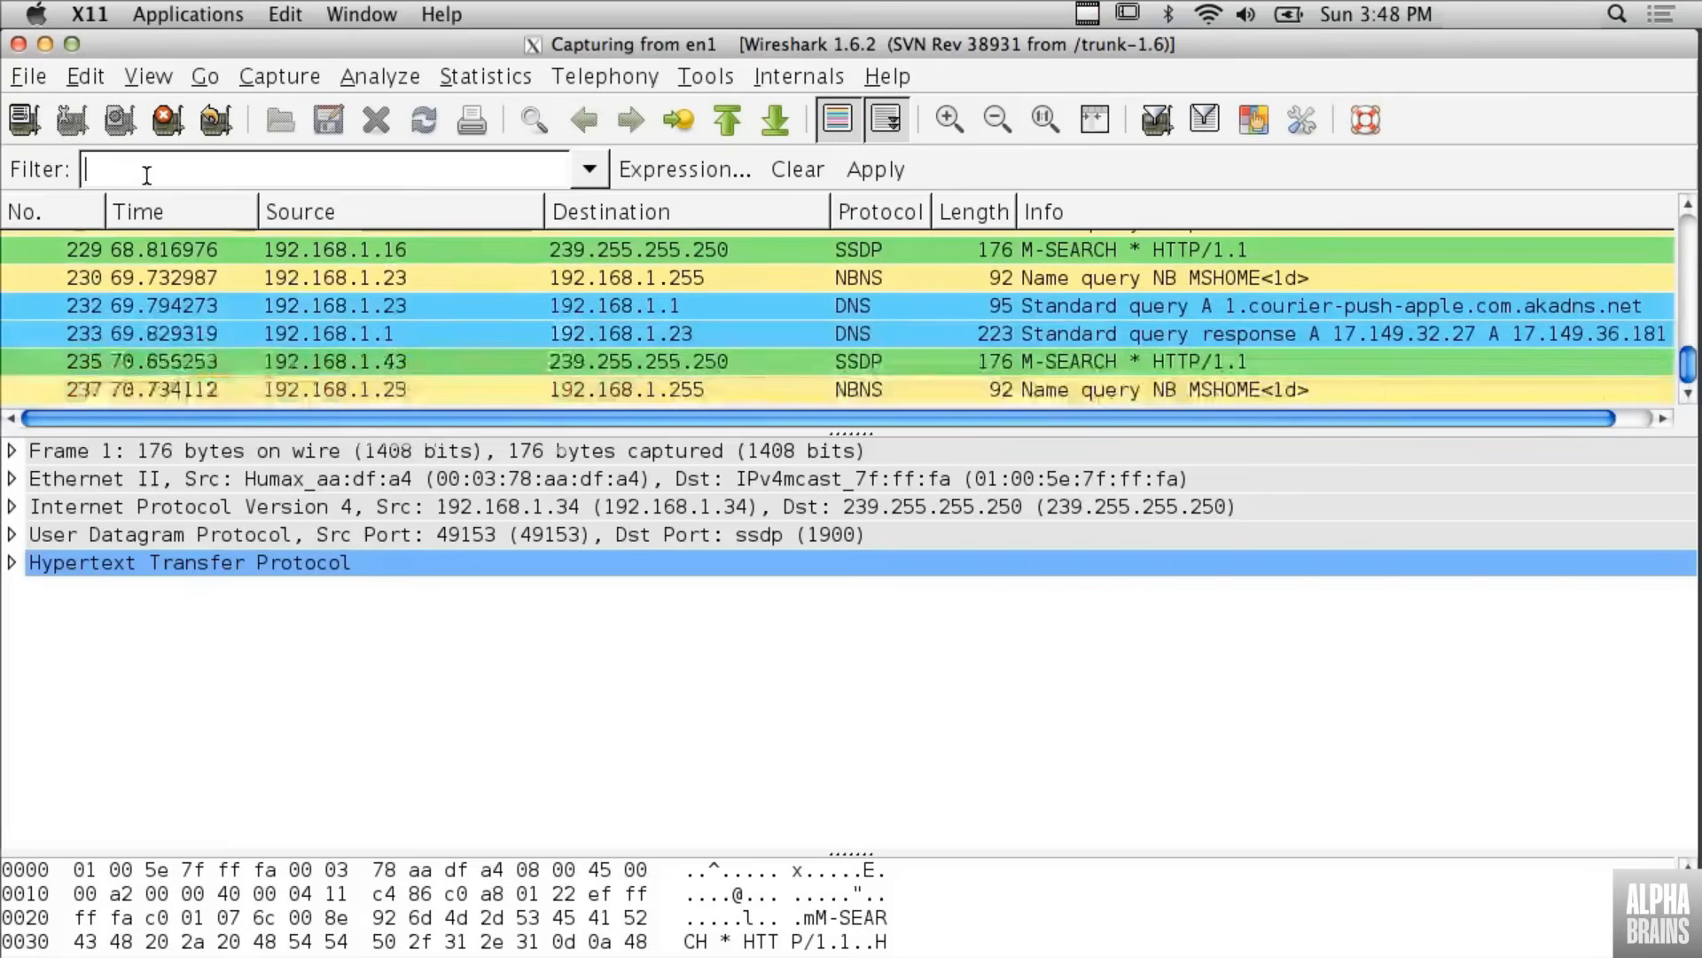
type("p")
key("Return")
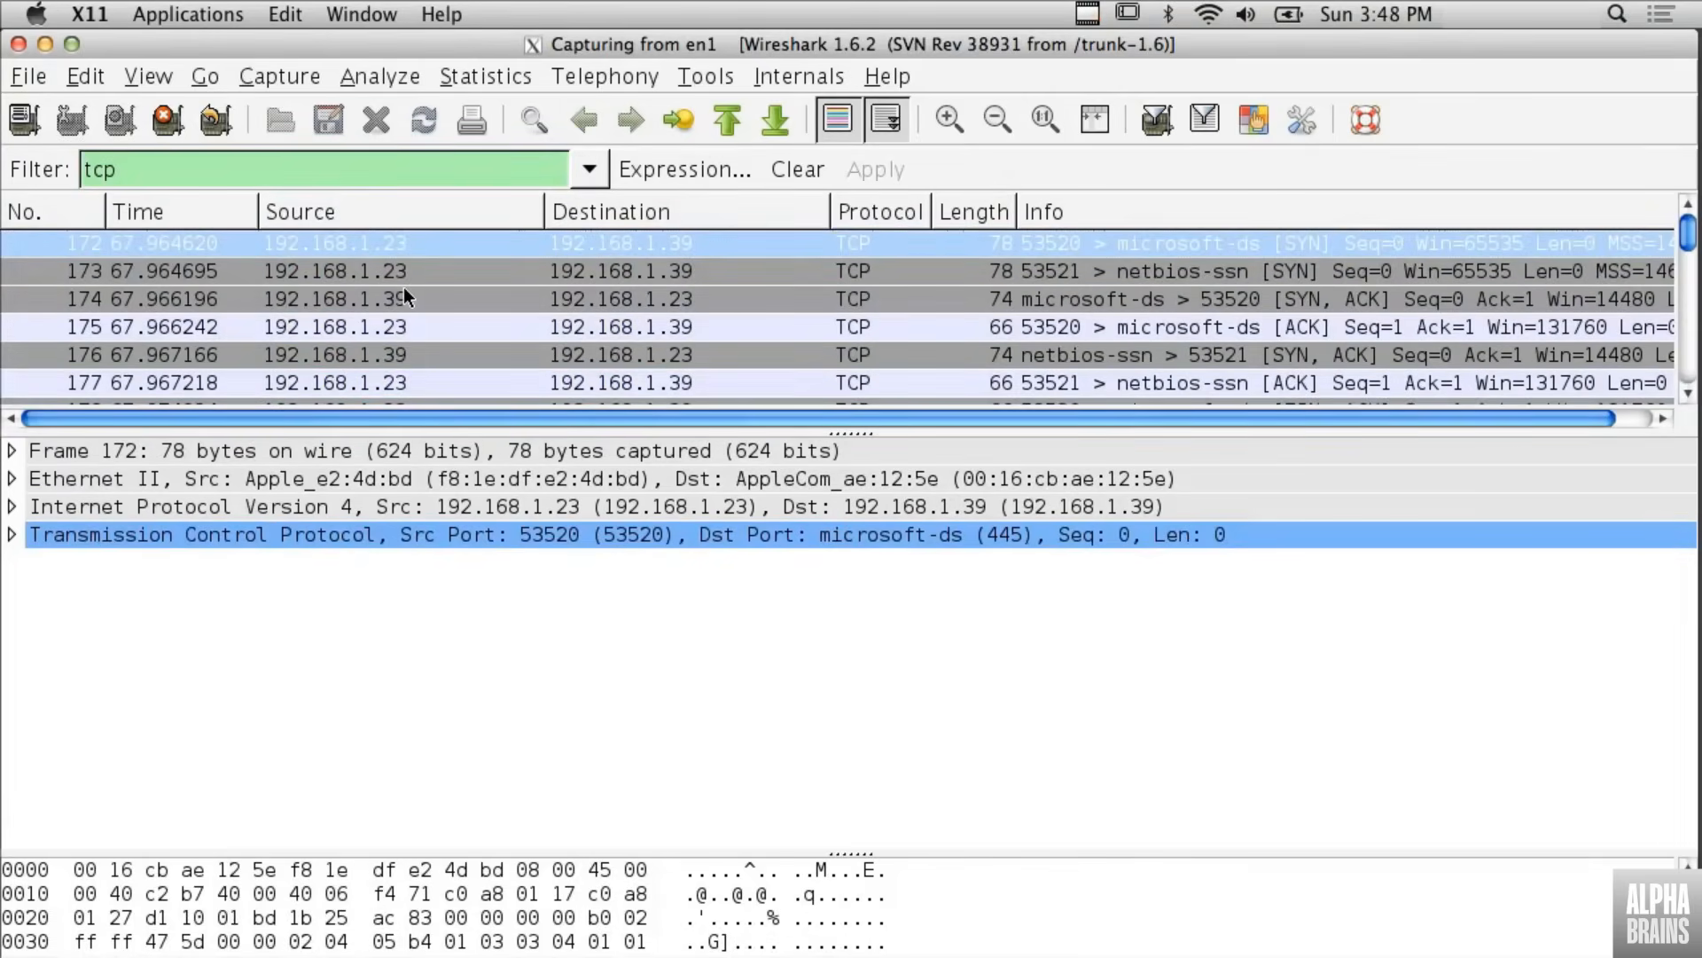
scroll(404, 294, "down", 3)
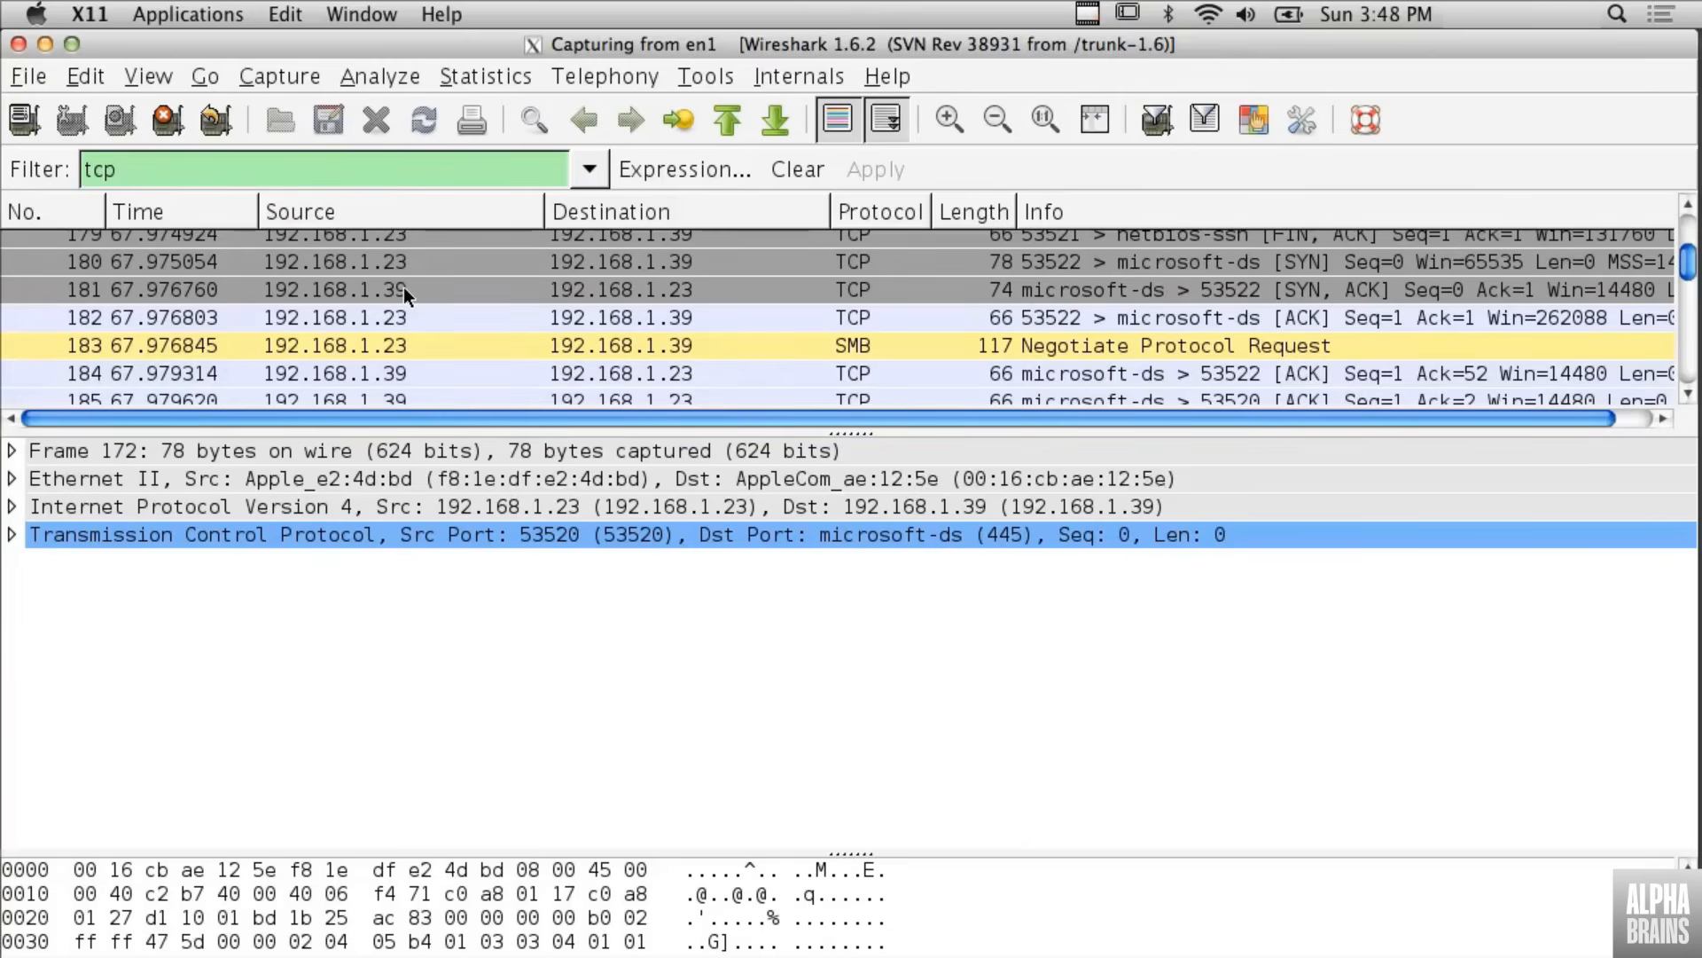
scroll(403, 286, "down", 20)
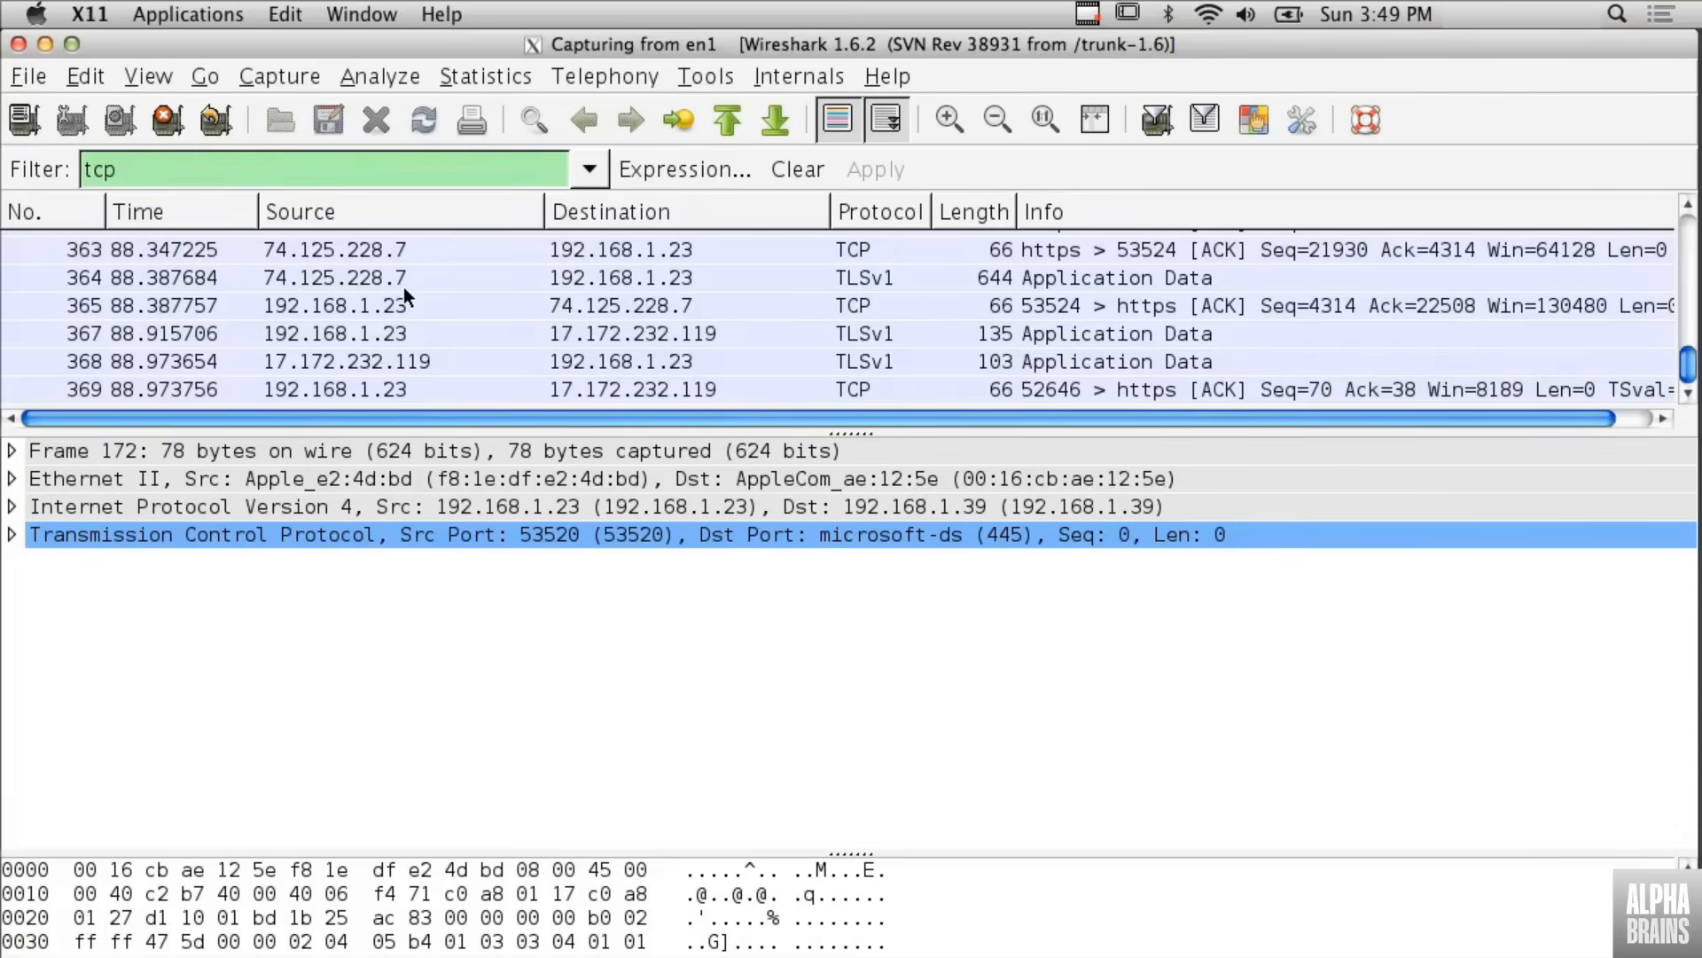
scroll(402, 285, "up", 15)
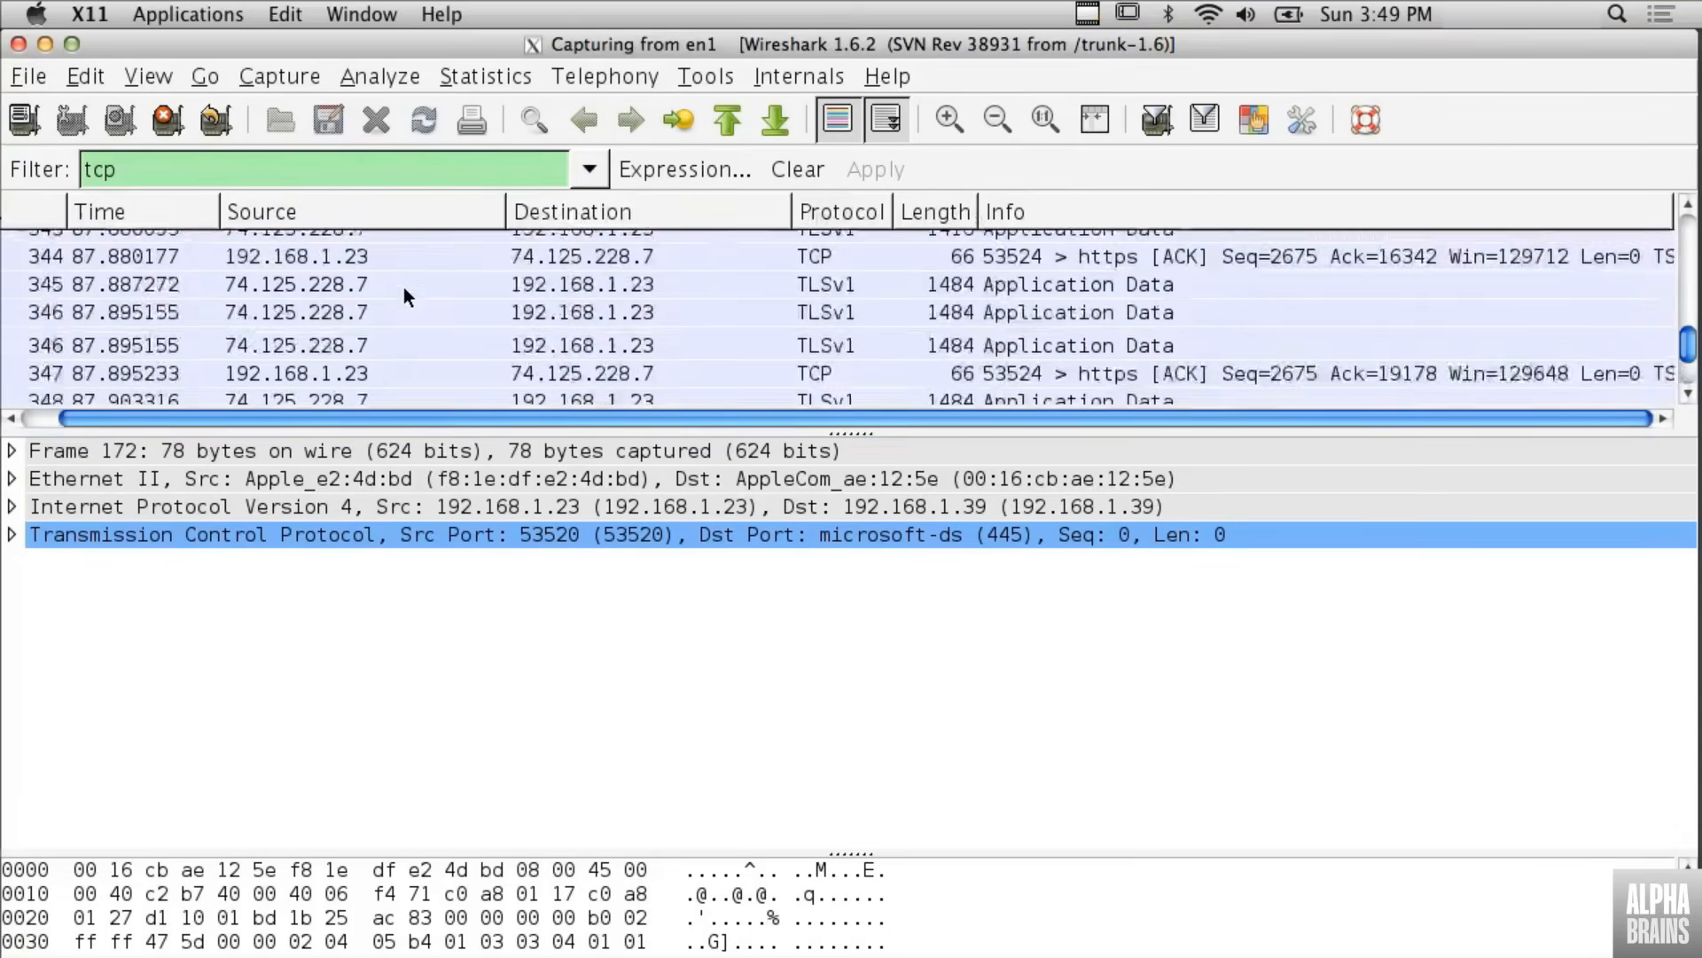
- Change the display filter to http, apply it, and look through the matching packets
left_click(175, 164)
double_click(175, 164)
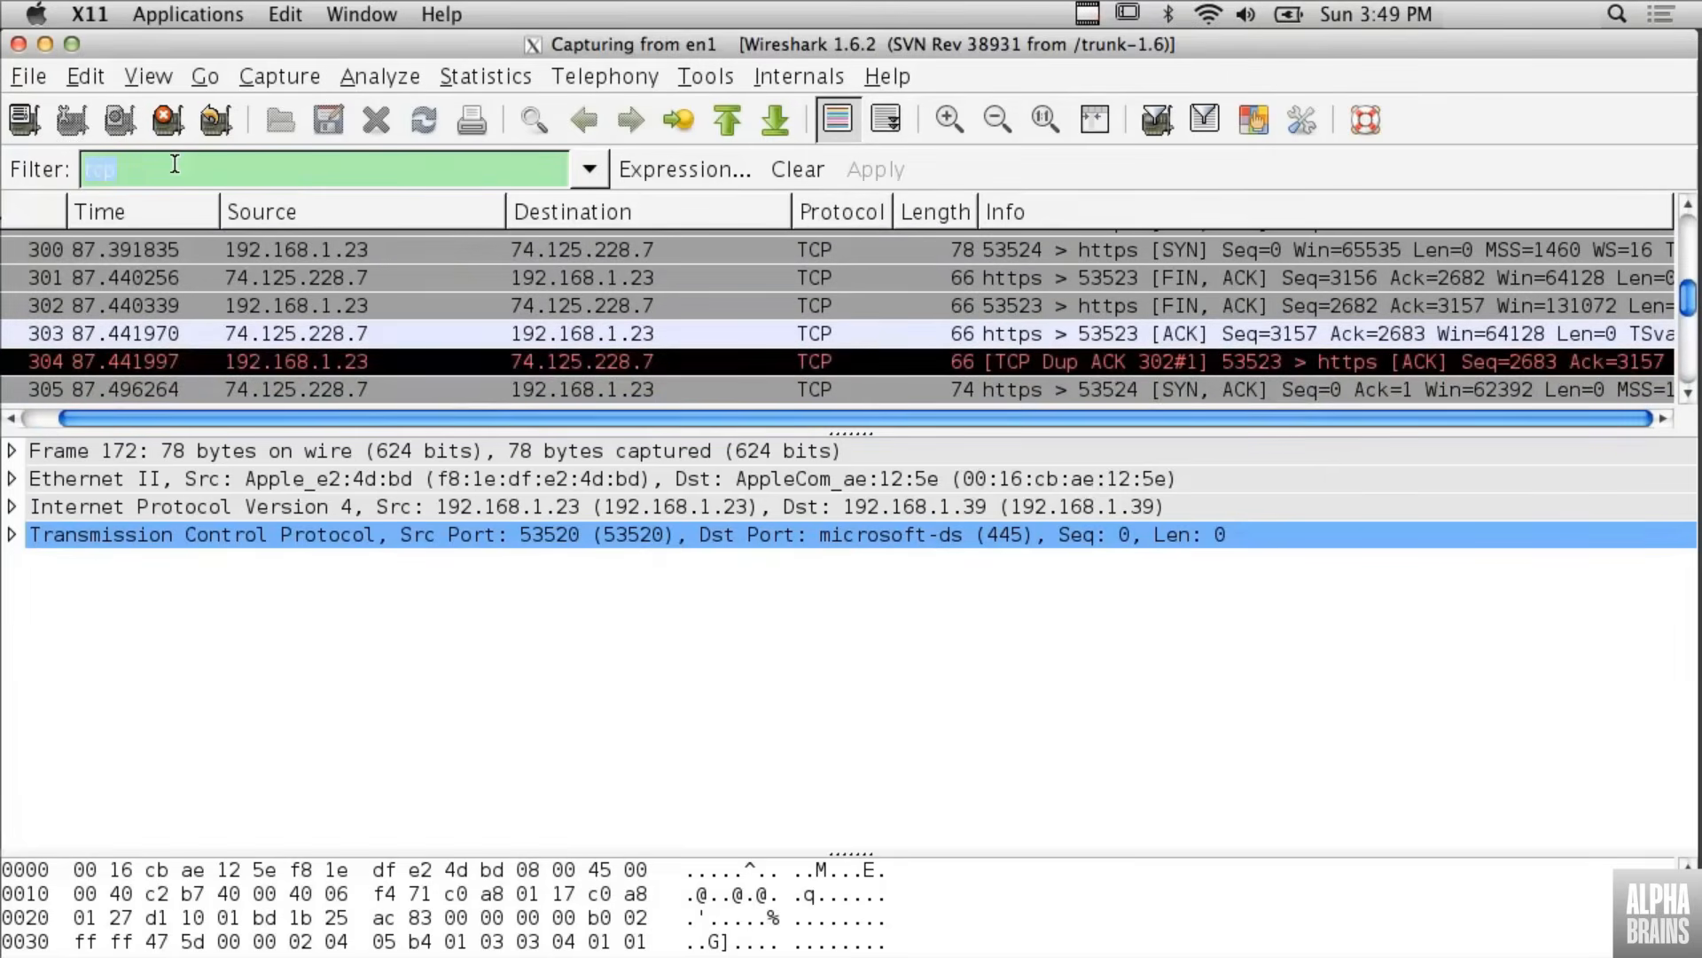
key("BackSpace")
type("http")
key("Return")
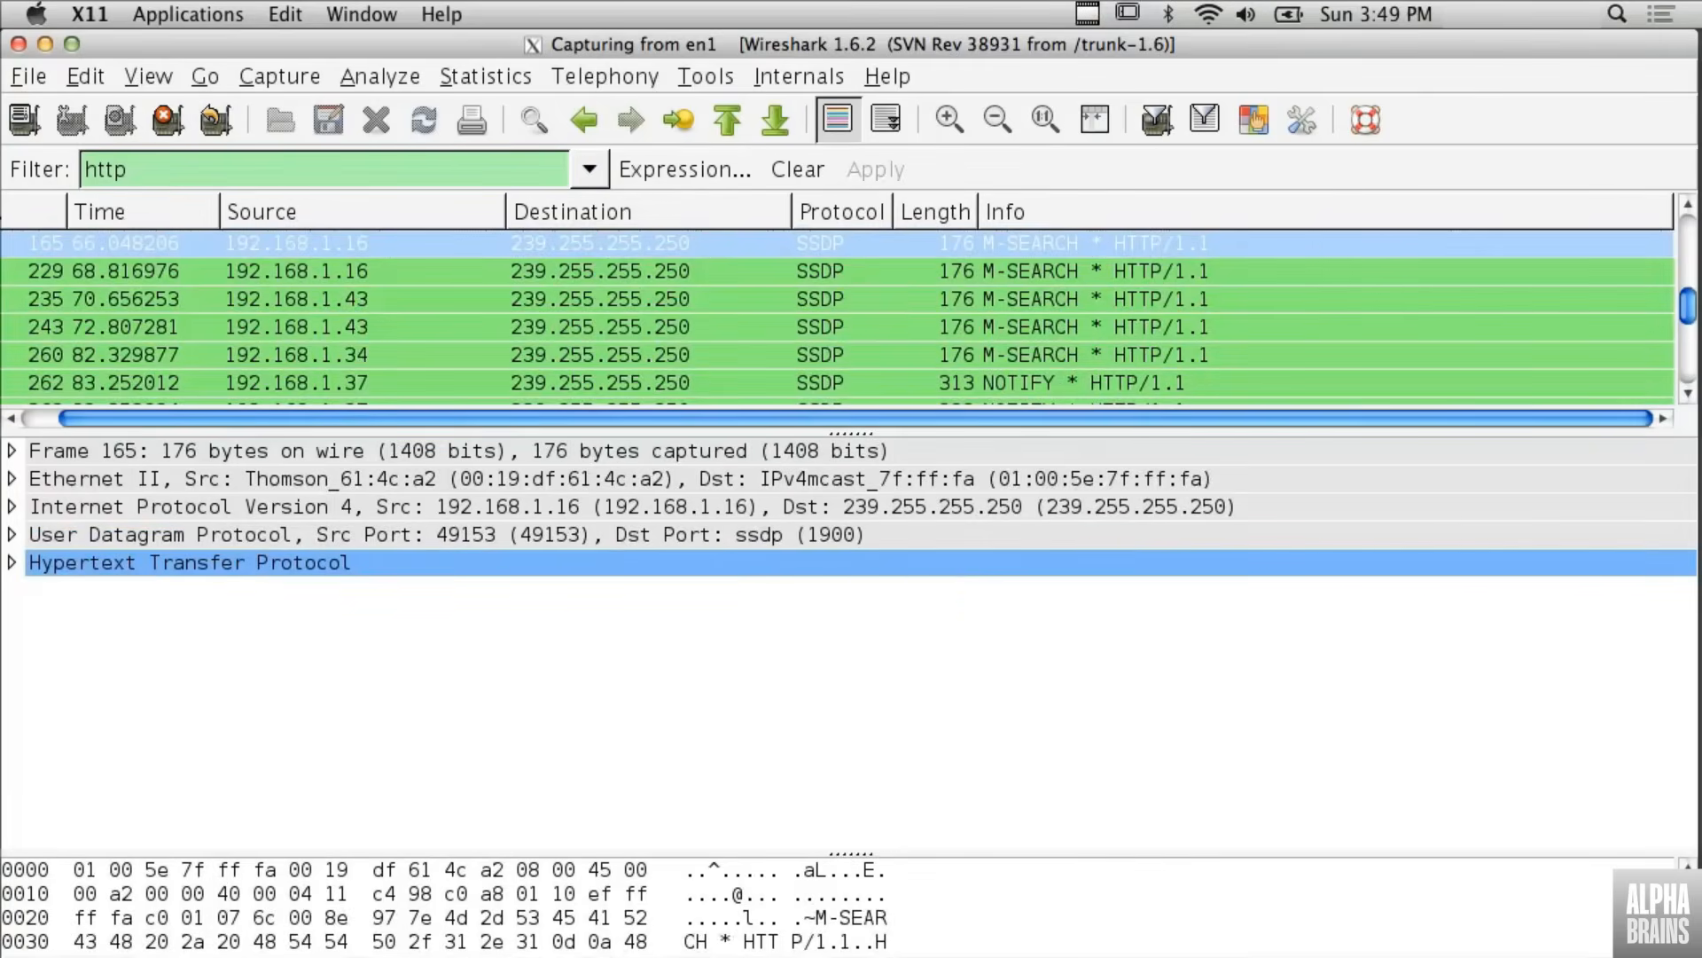
scroll(376, 339, "down", 5)
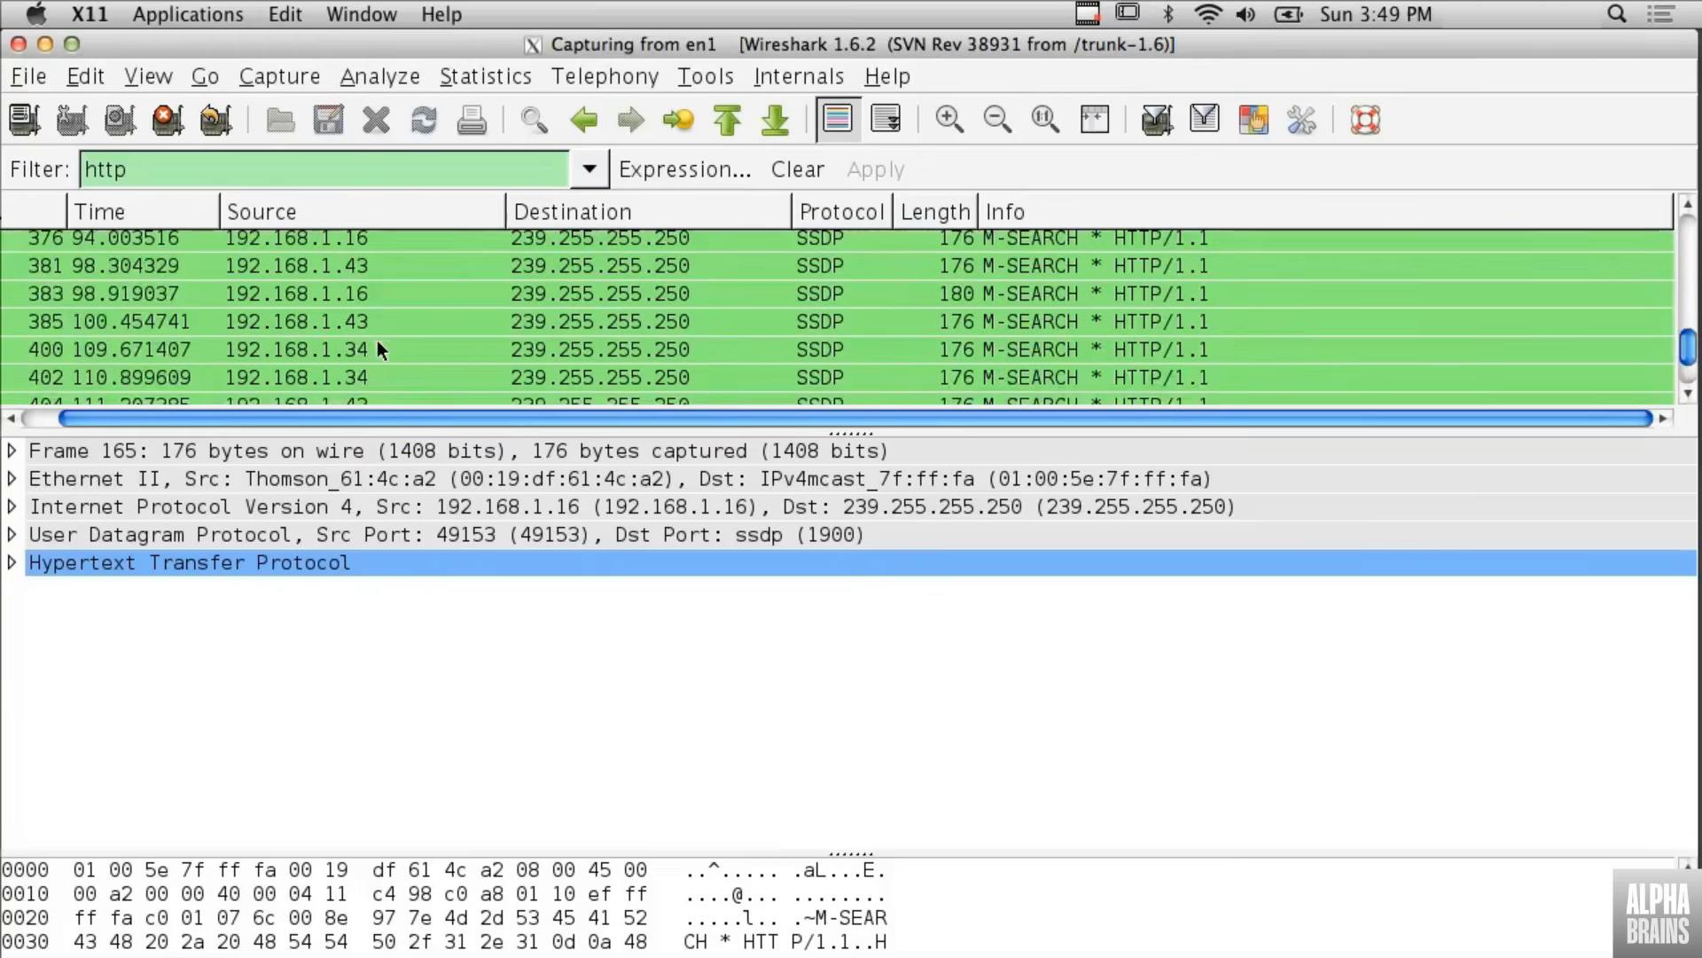
- Filter the packets by IP address with ip.addr == 192.168.1.43 and look through the matching packets
double_click(200, 175)
key("BackSpace")
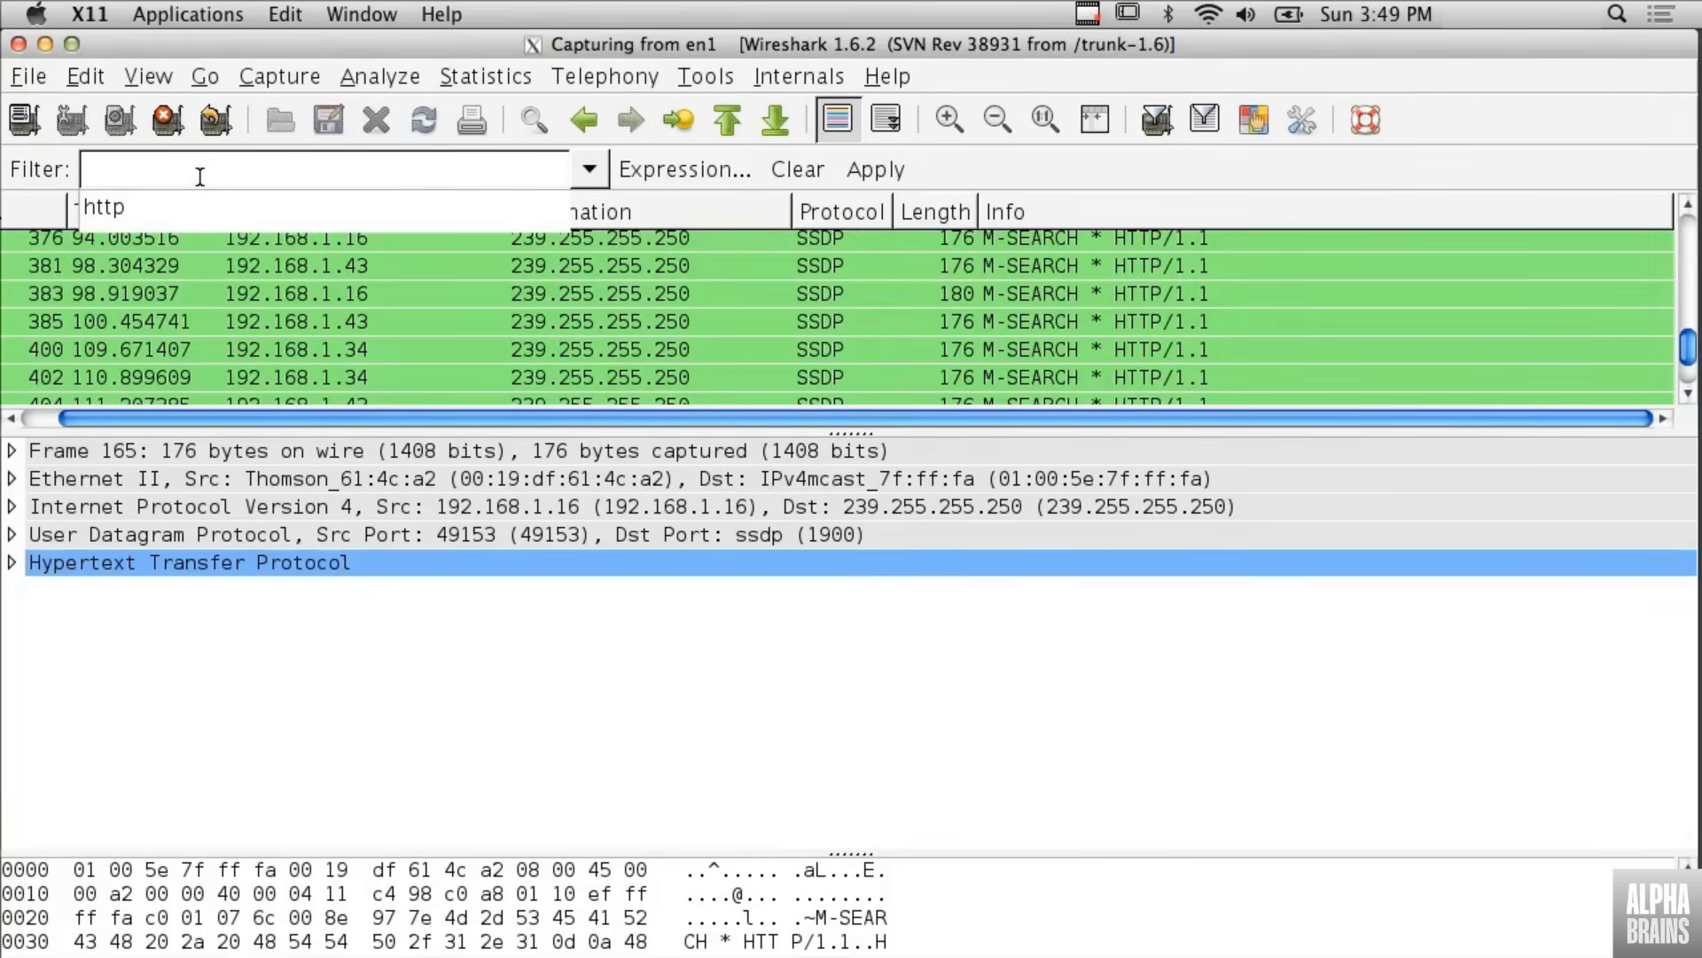
type("ip")
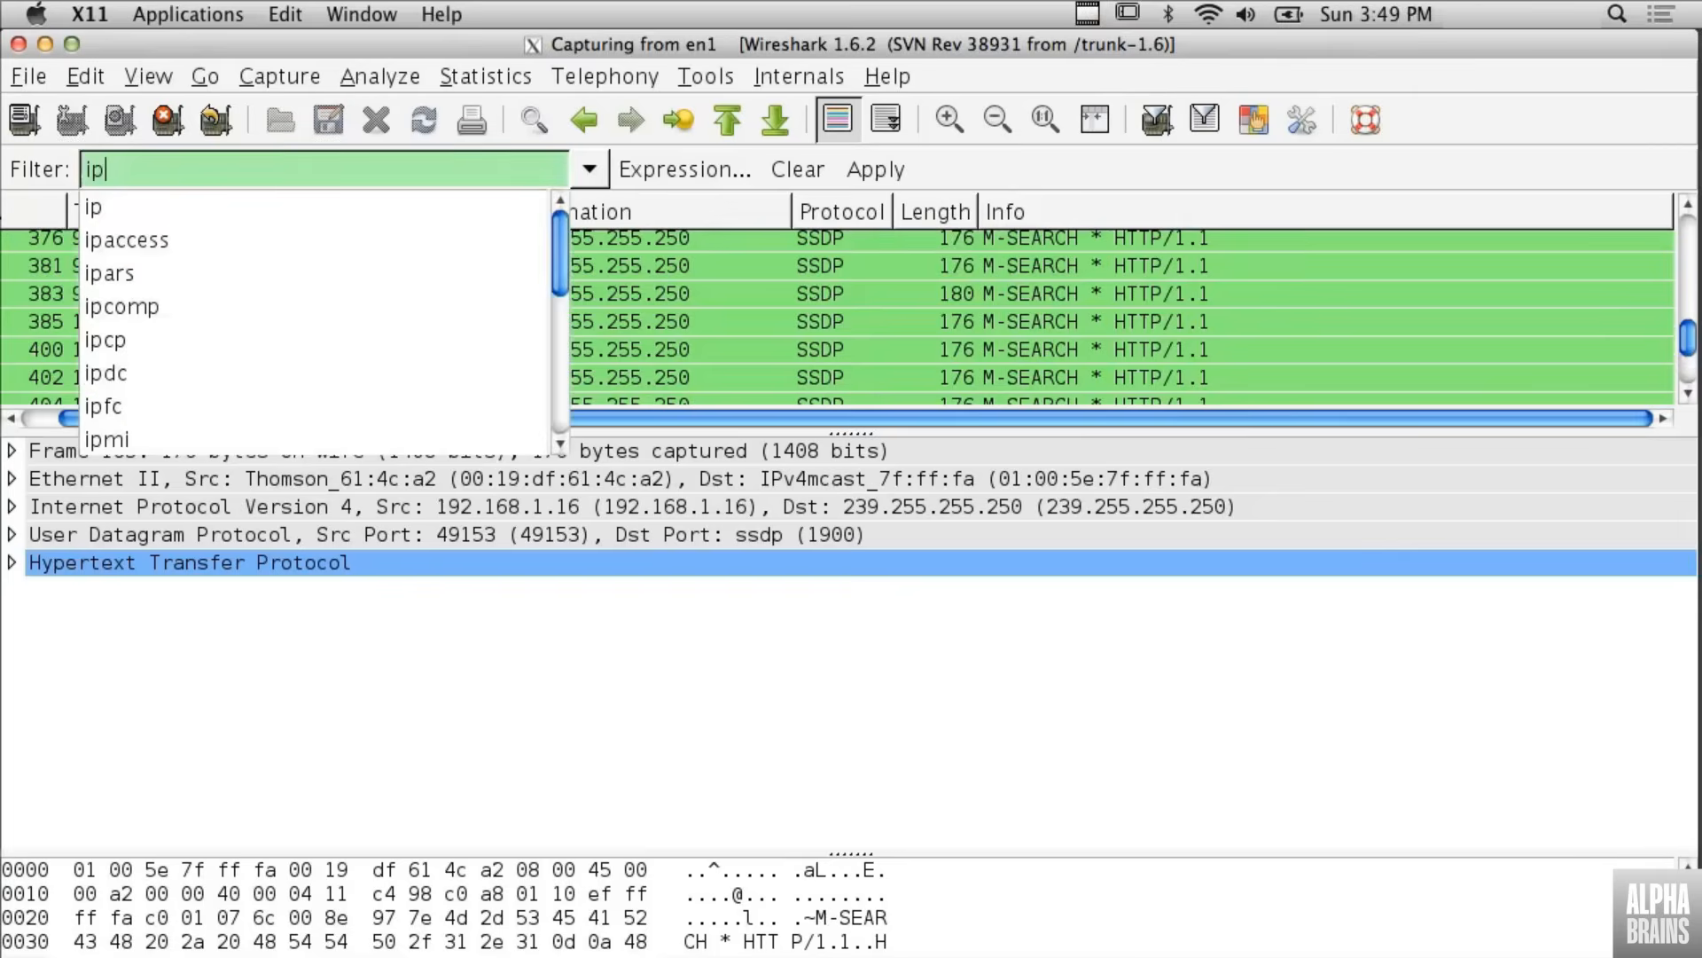
type(".addr ")
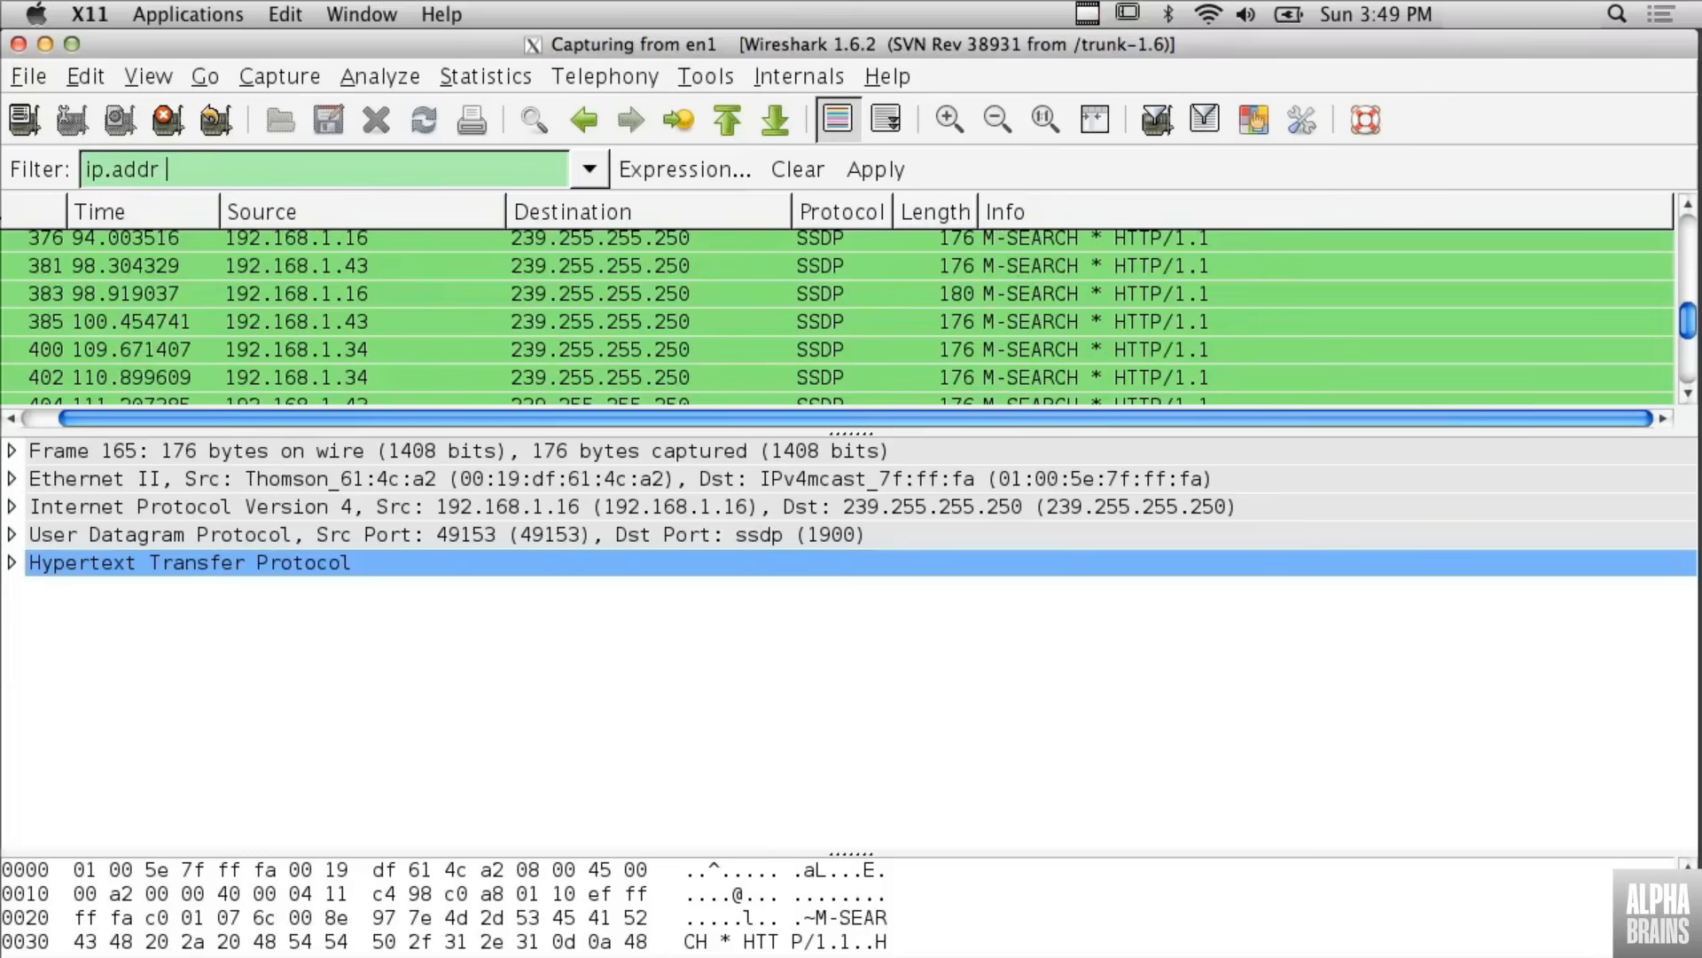
type("== 192.168")
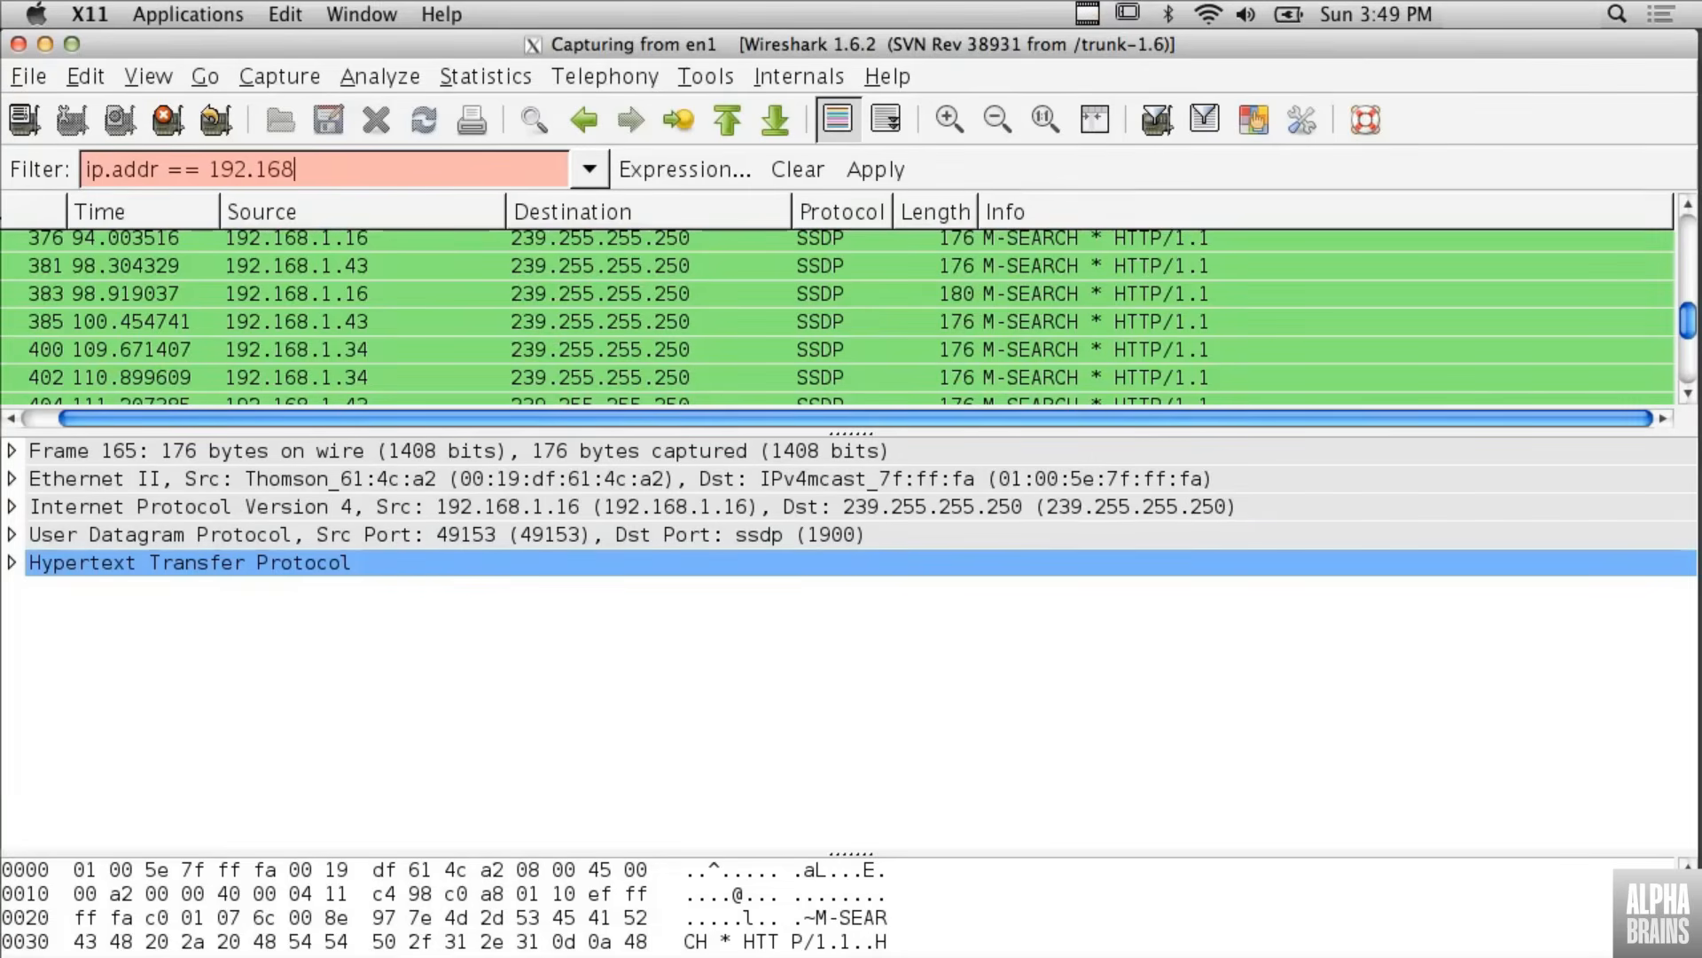
type(".1.43")
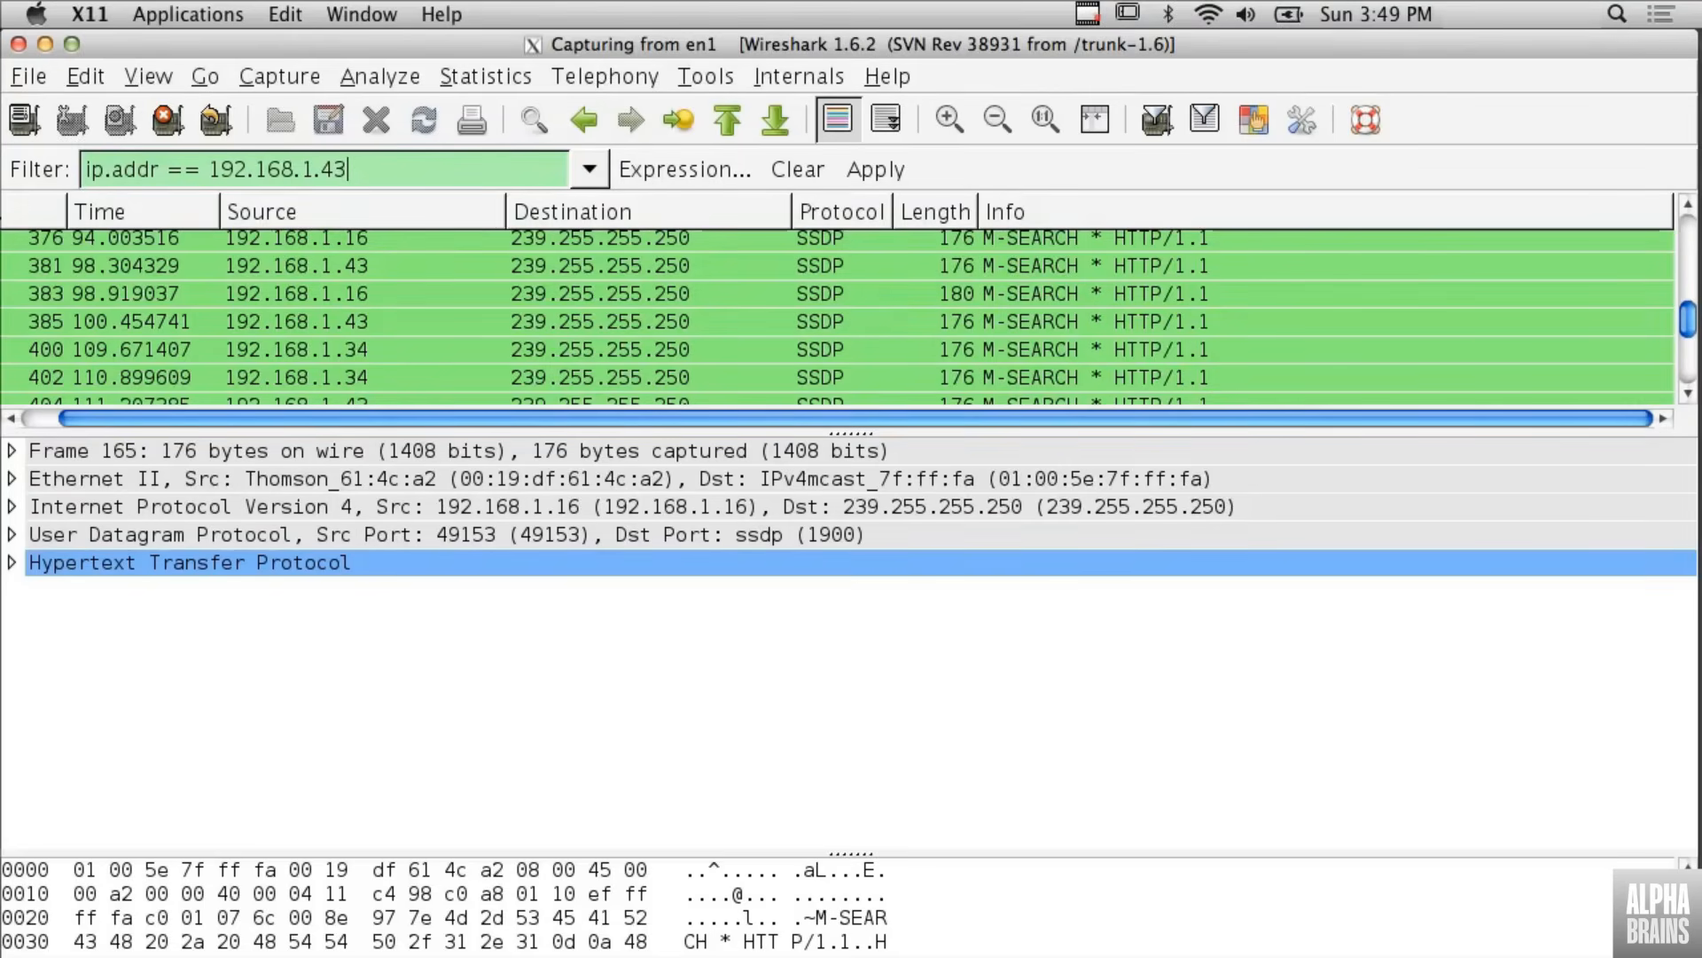
key("Return")
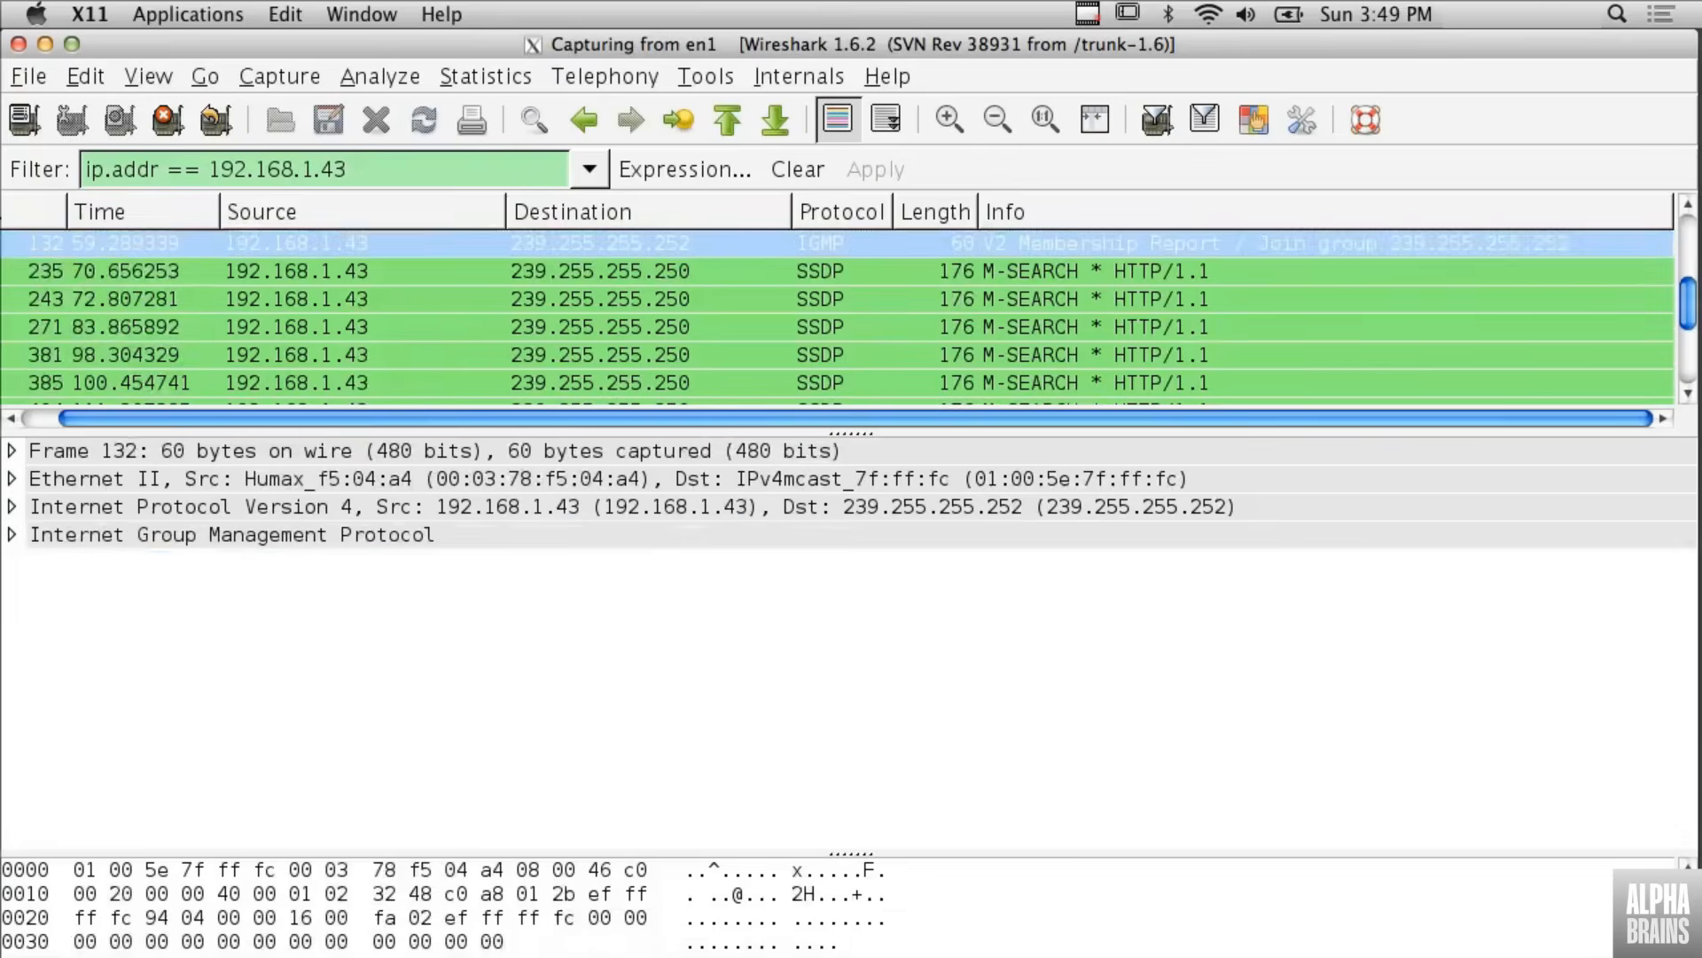
scroll(344, 324, "down", 5)
scroll(344, 324, "up", 10)
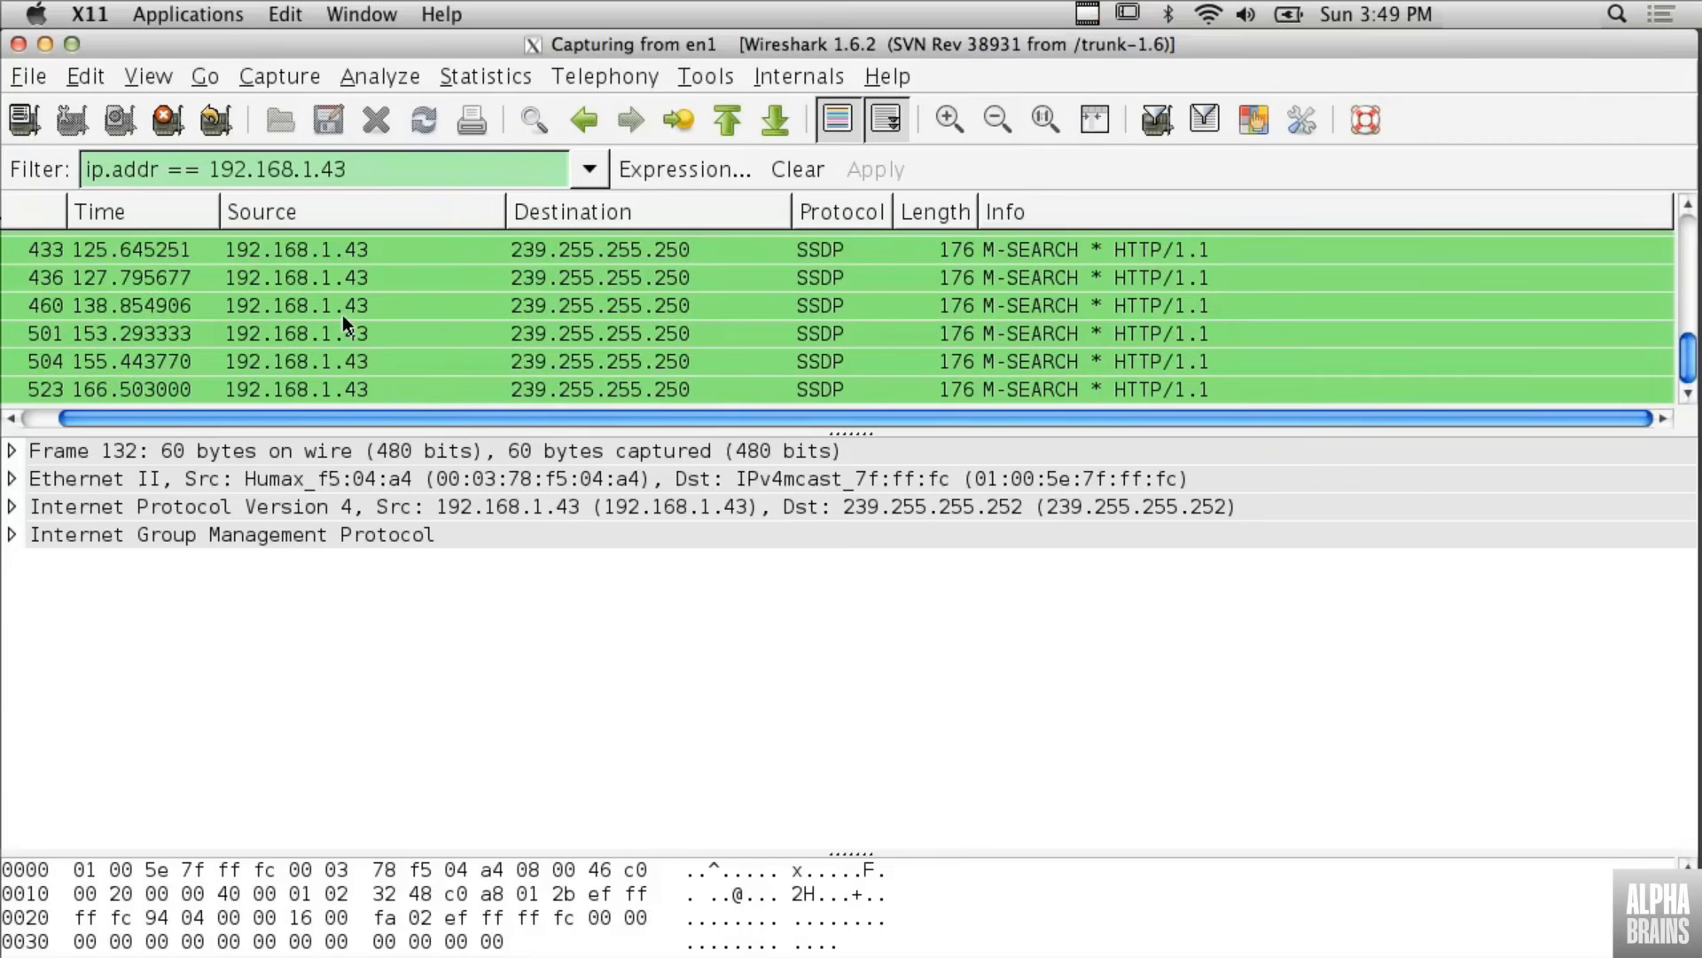
- Filter the packets by source address with ip.src == 192.168.1.43
double_click(378, 172)
triple_click(378, 172)
type("ip.sr")
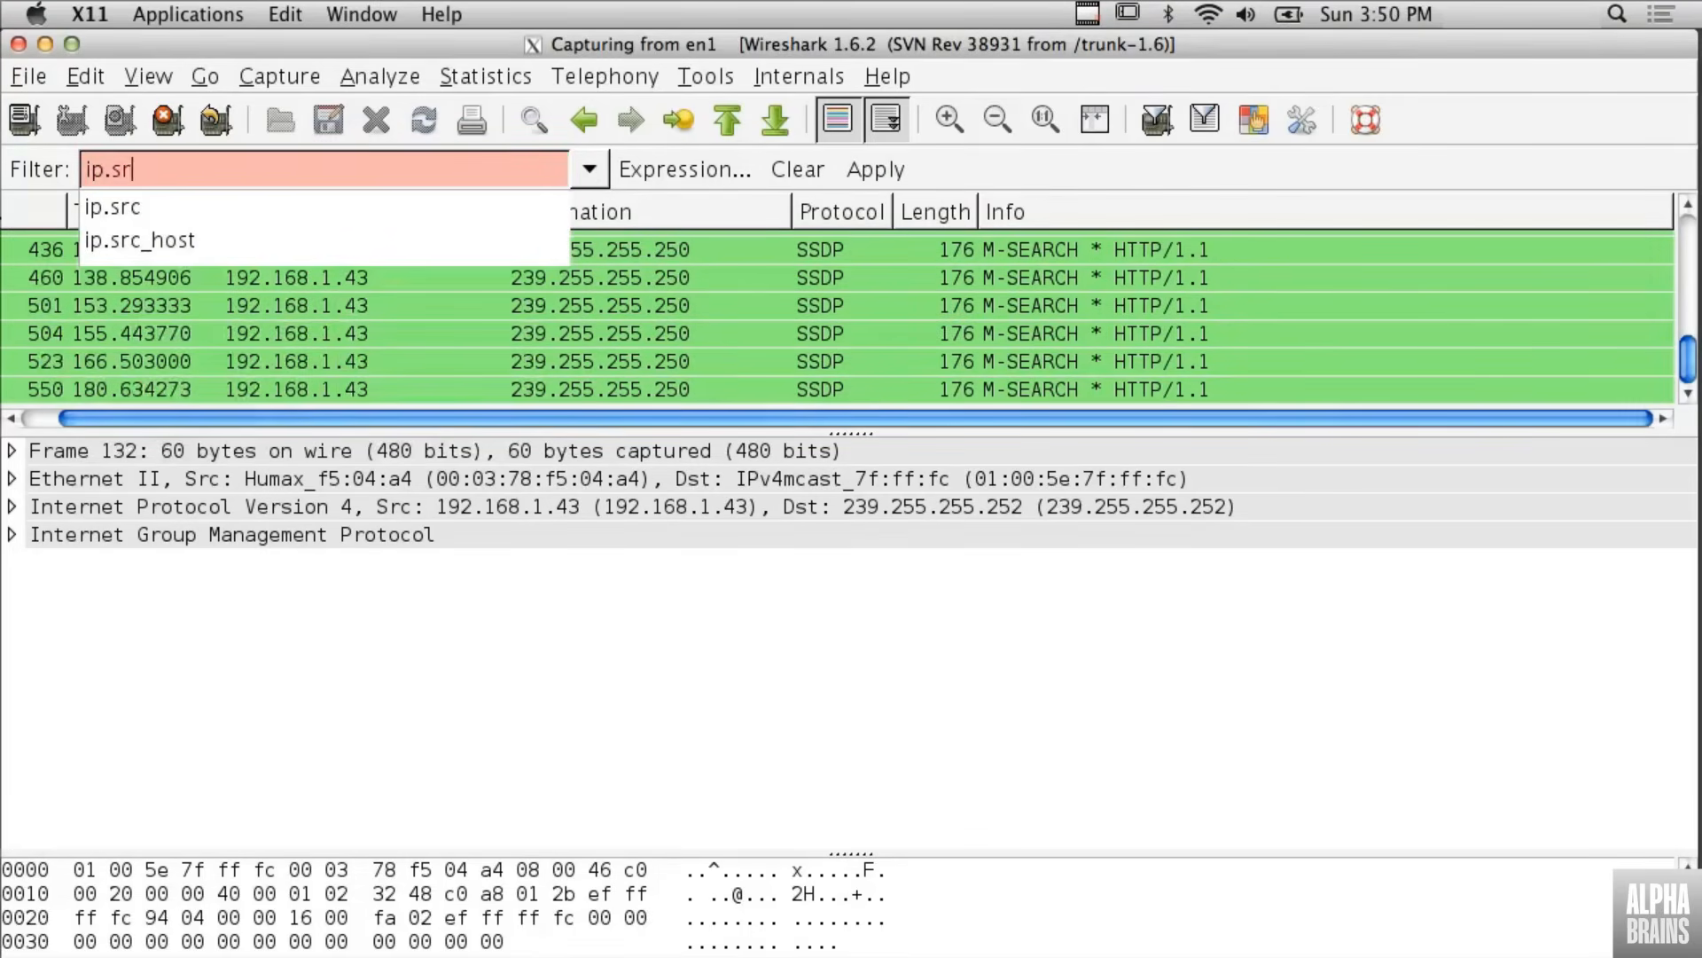
type("c == 192.168.1.43")
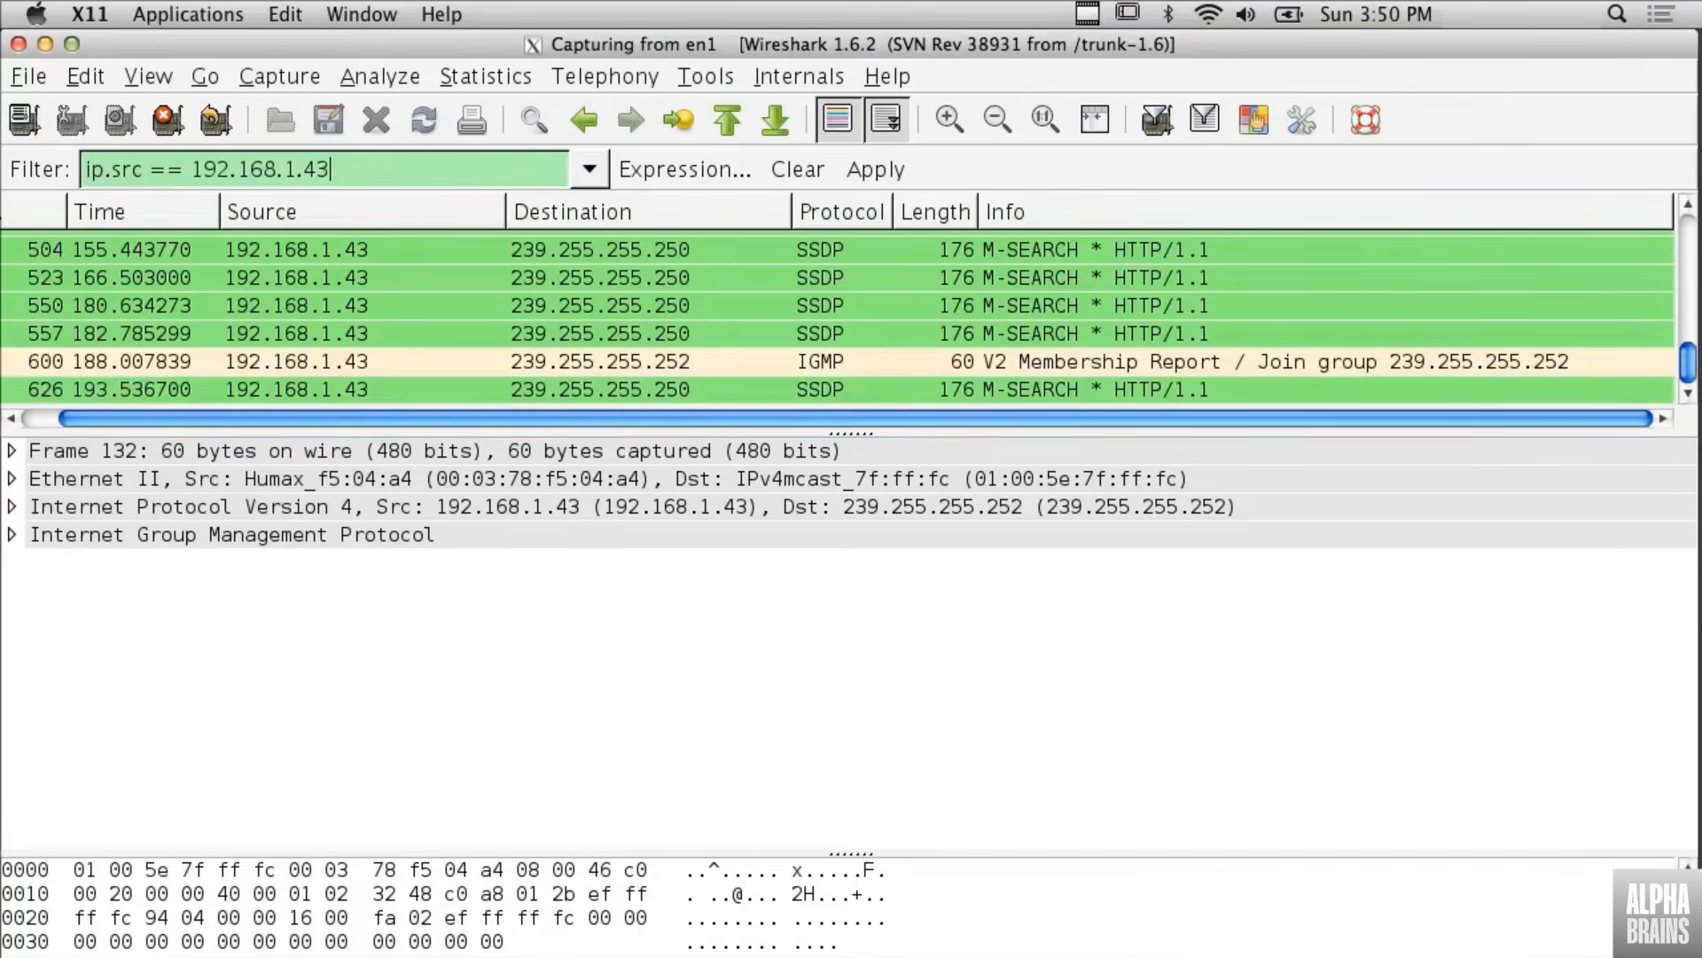
key("Return")
left_click(350, 174)
key("BackSpace")
key("BackSpace")
key("BackSpace")
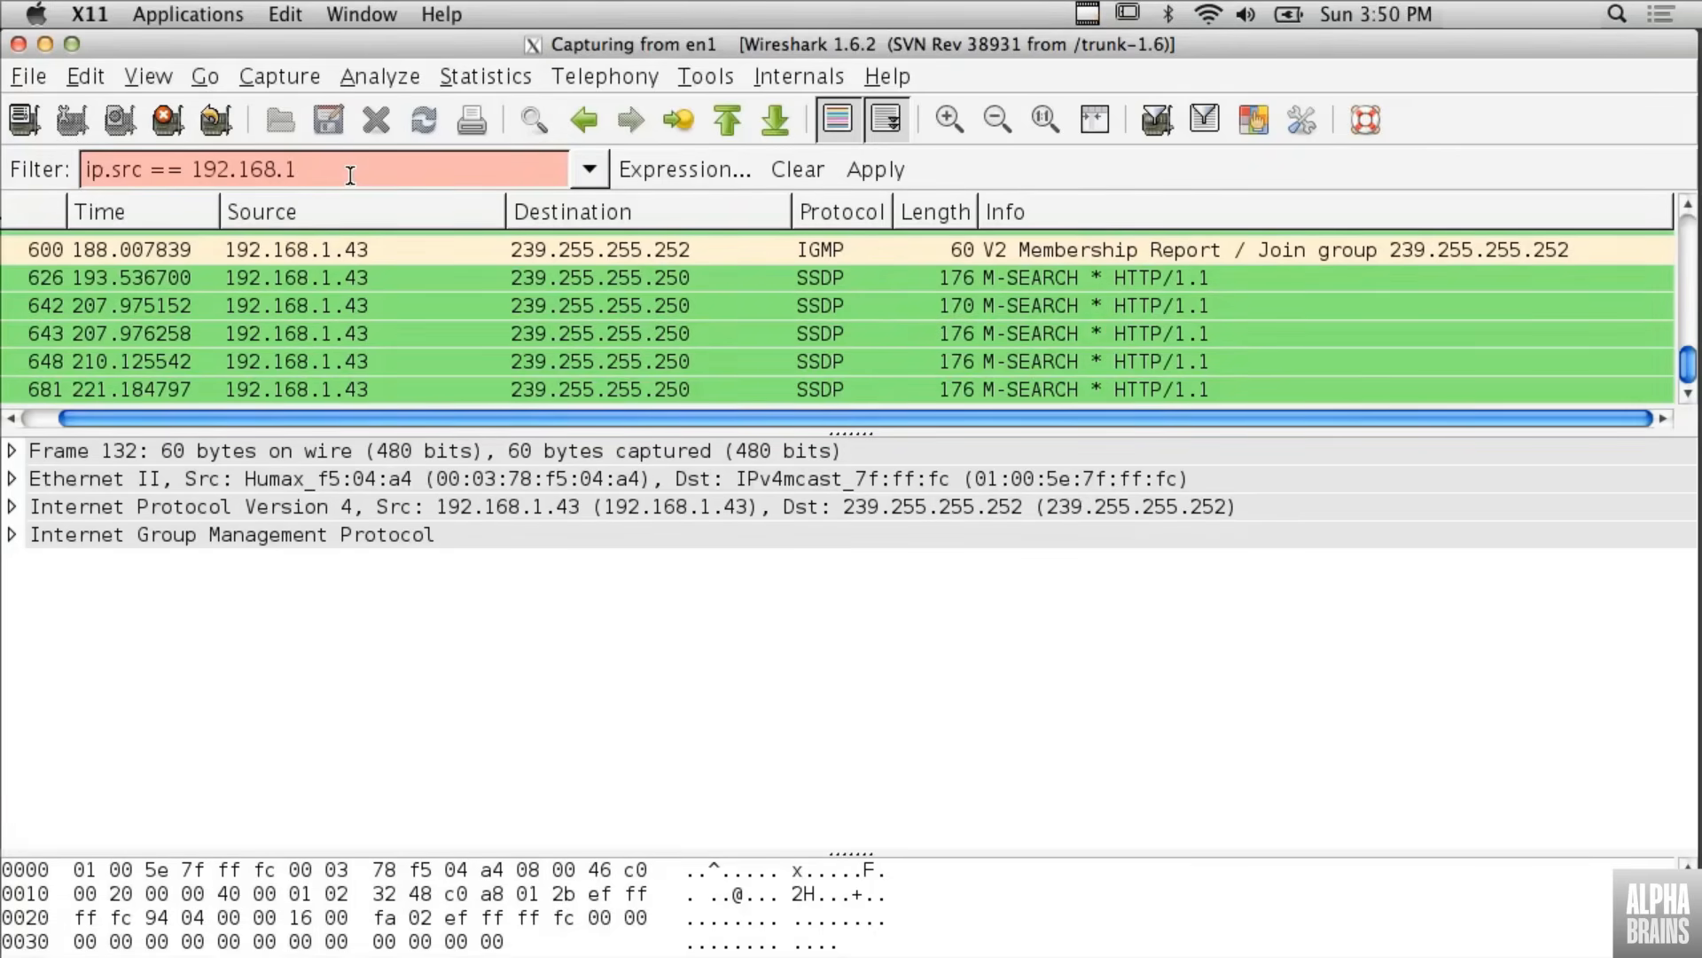
key("BackSpace")
key("BackSpace")
key("BackSpace")
key("BackSpace")
key("BackSpace")
key("BackSpace")
key("BackSpace")
type("2.168.1.43")
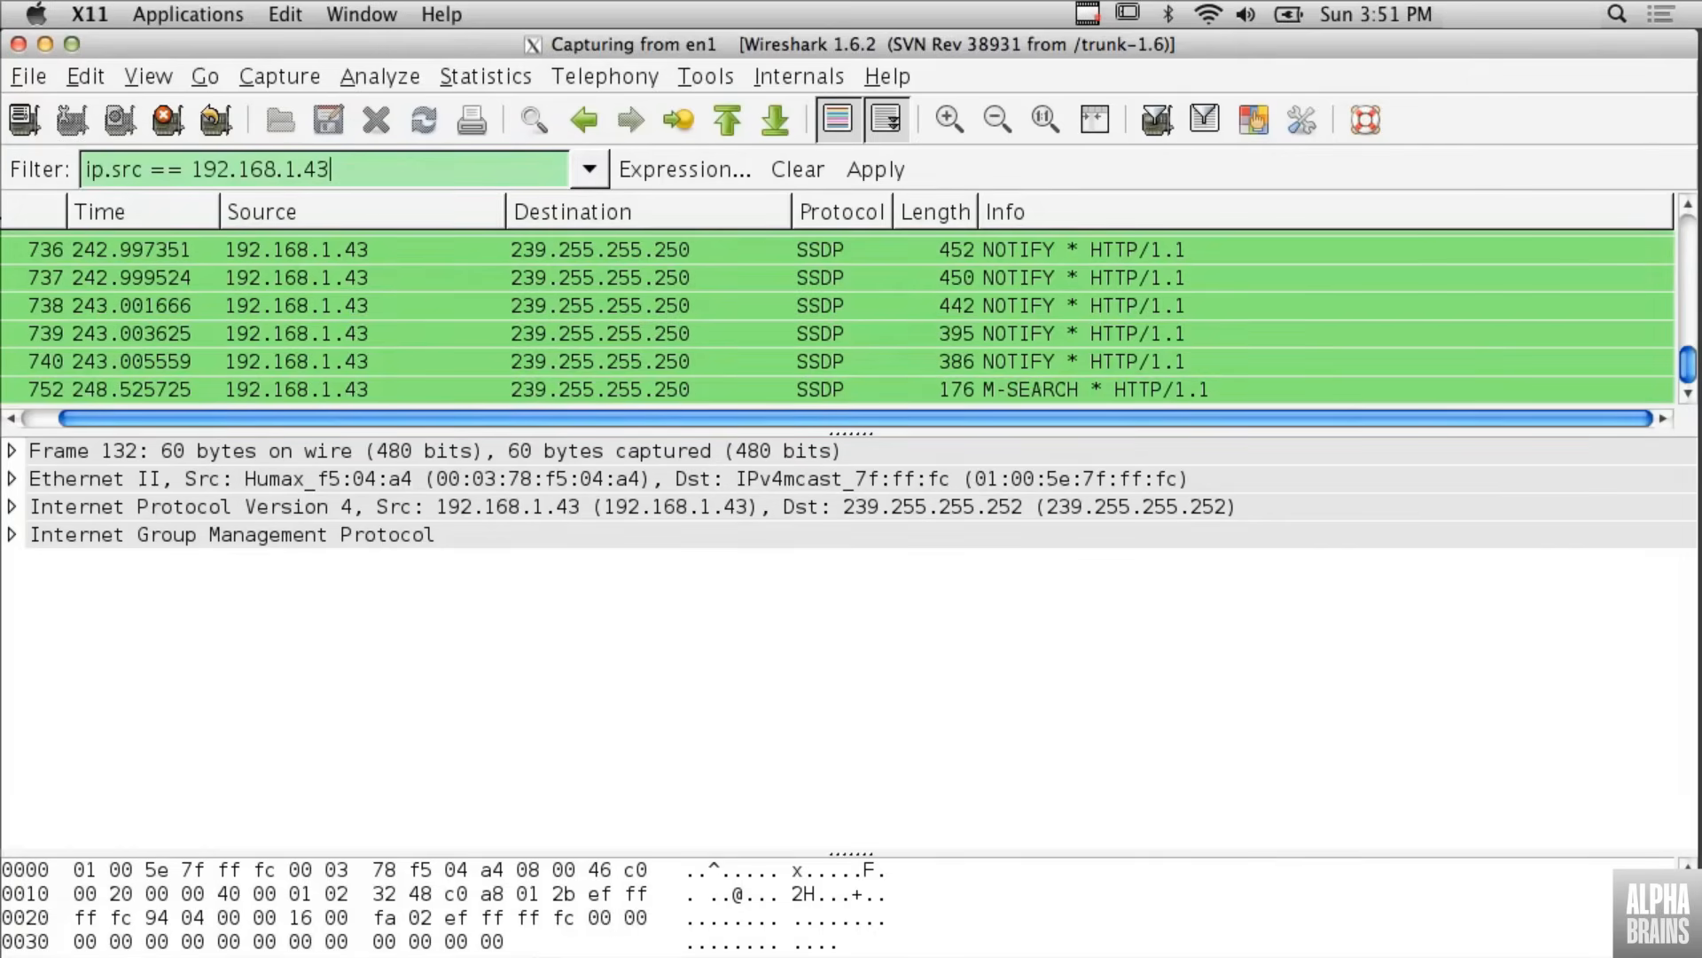
- Change the source address in the display filter to 192.168.1.250 and apply it
key("BackSpace")
key("BackSpace")
type("250")
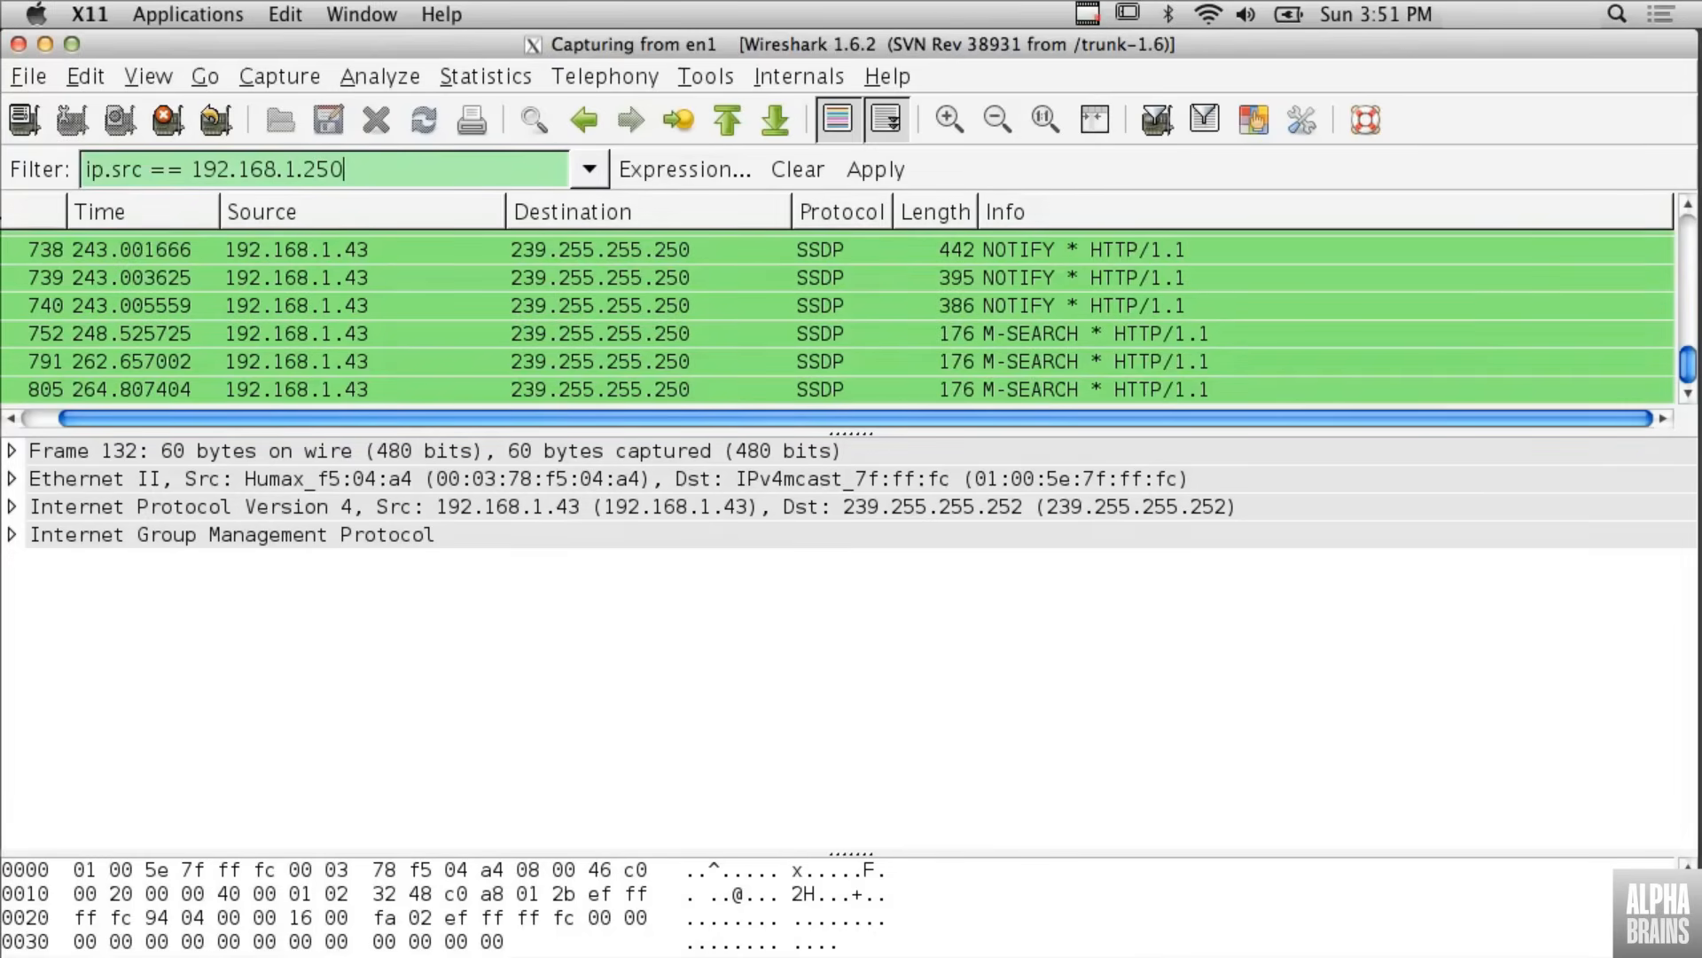
key("Return")
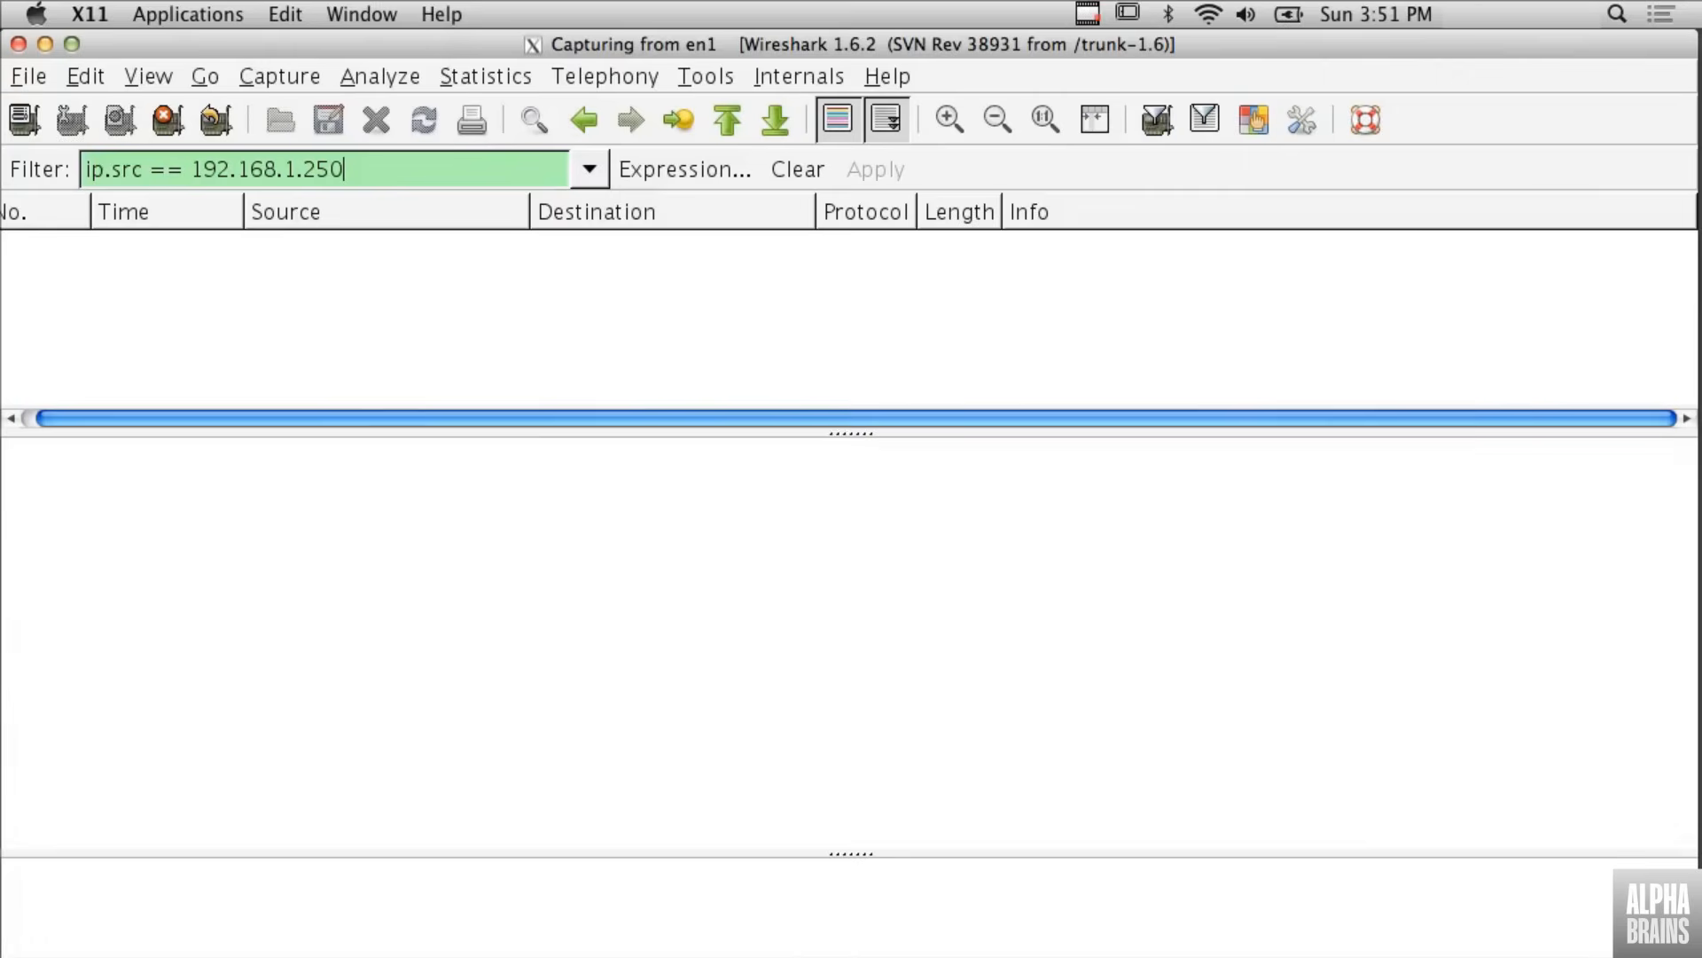
- Remove the source-address display filter so all packets are listed, and stop the live capture
key("BackSpace")
key("BackSpace")
key("BackSpace")
key("BackSpace")
key("BackSpace")
key("BackSpace")
key("BackSpace")
key("BackSpace")
key("BackSpace")
key("BackSpace")
key("BackSpace")
key("BackSpace")
key("BackSpace")
key("BackSpace")
key("BackSpace")
key("BackSpace")
key("BackSpace")
key("BackSpace")
key("BackSpace")
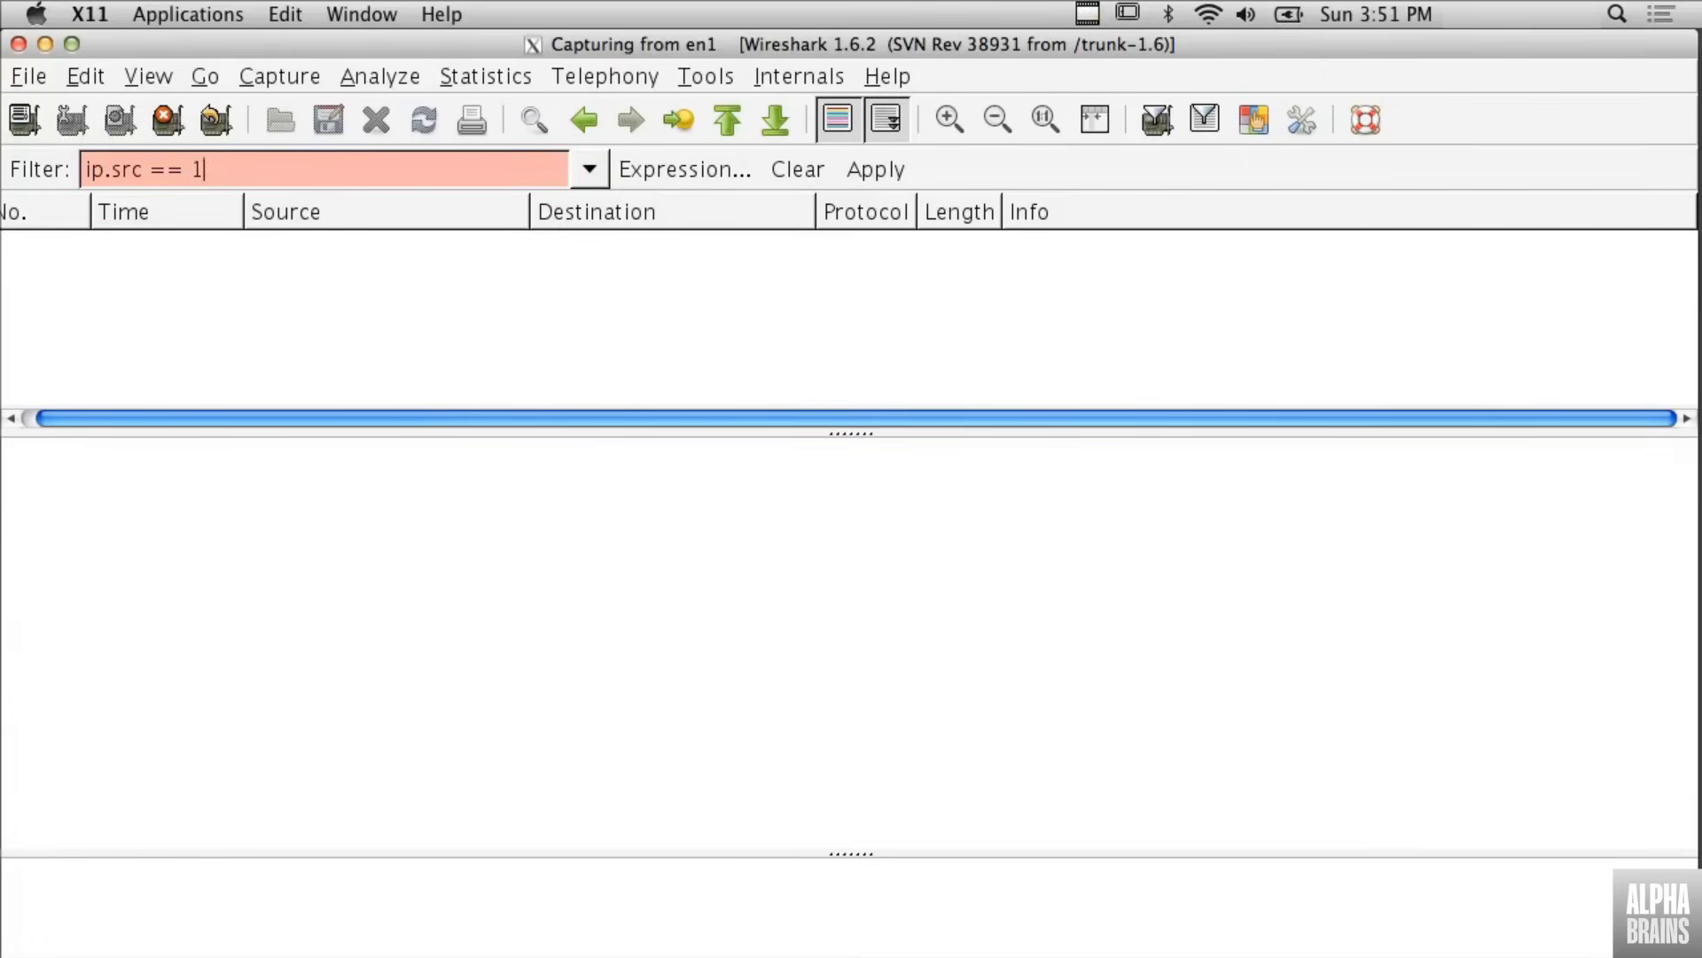
key("BackSpace")
key("BackSpace")
key("BackSpace")
key("BackSpace")
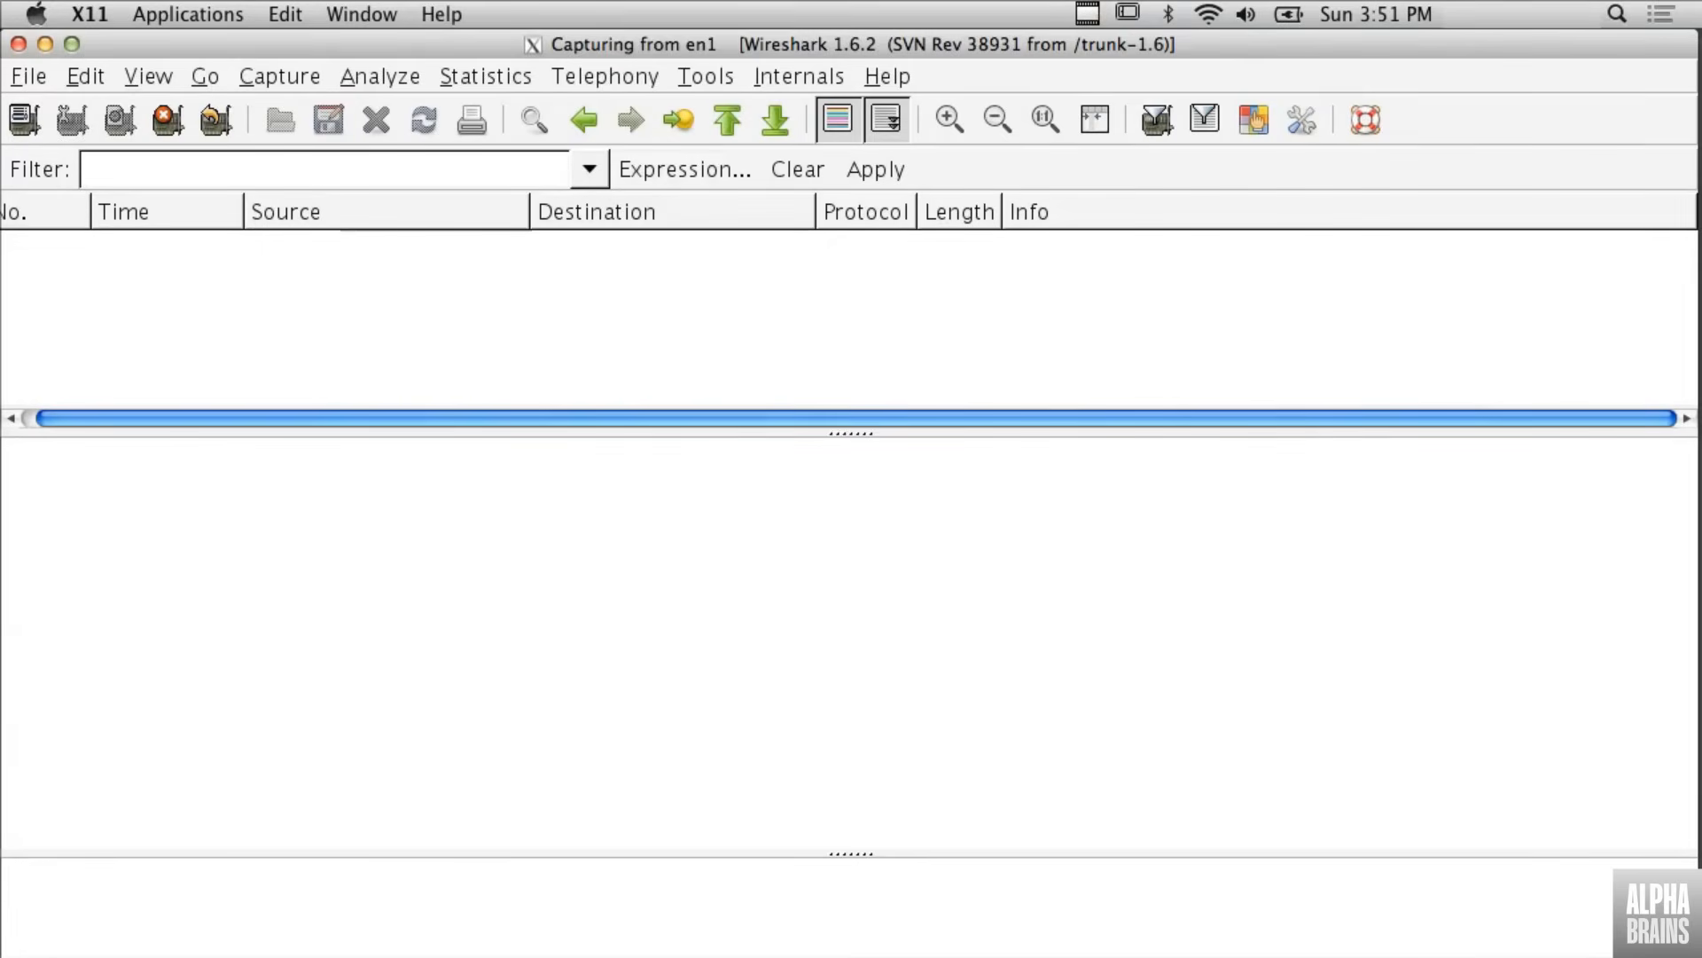
left_click(860, 176)
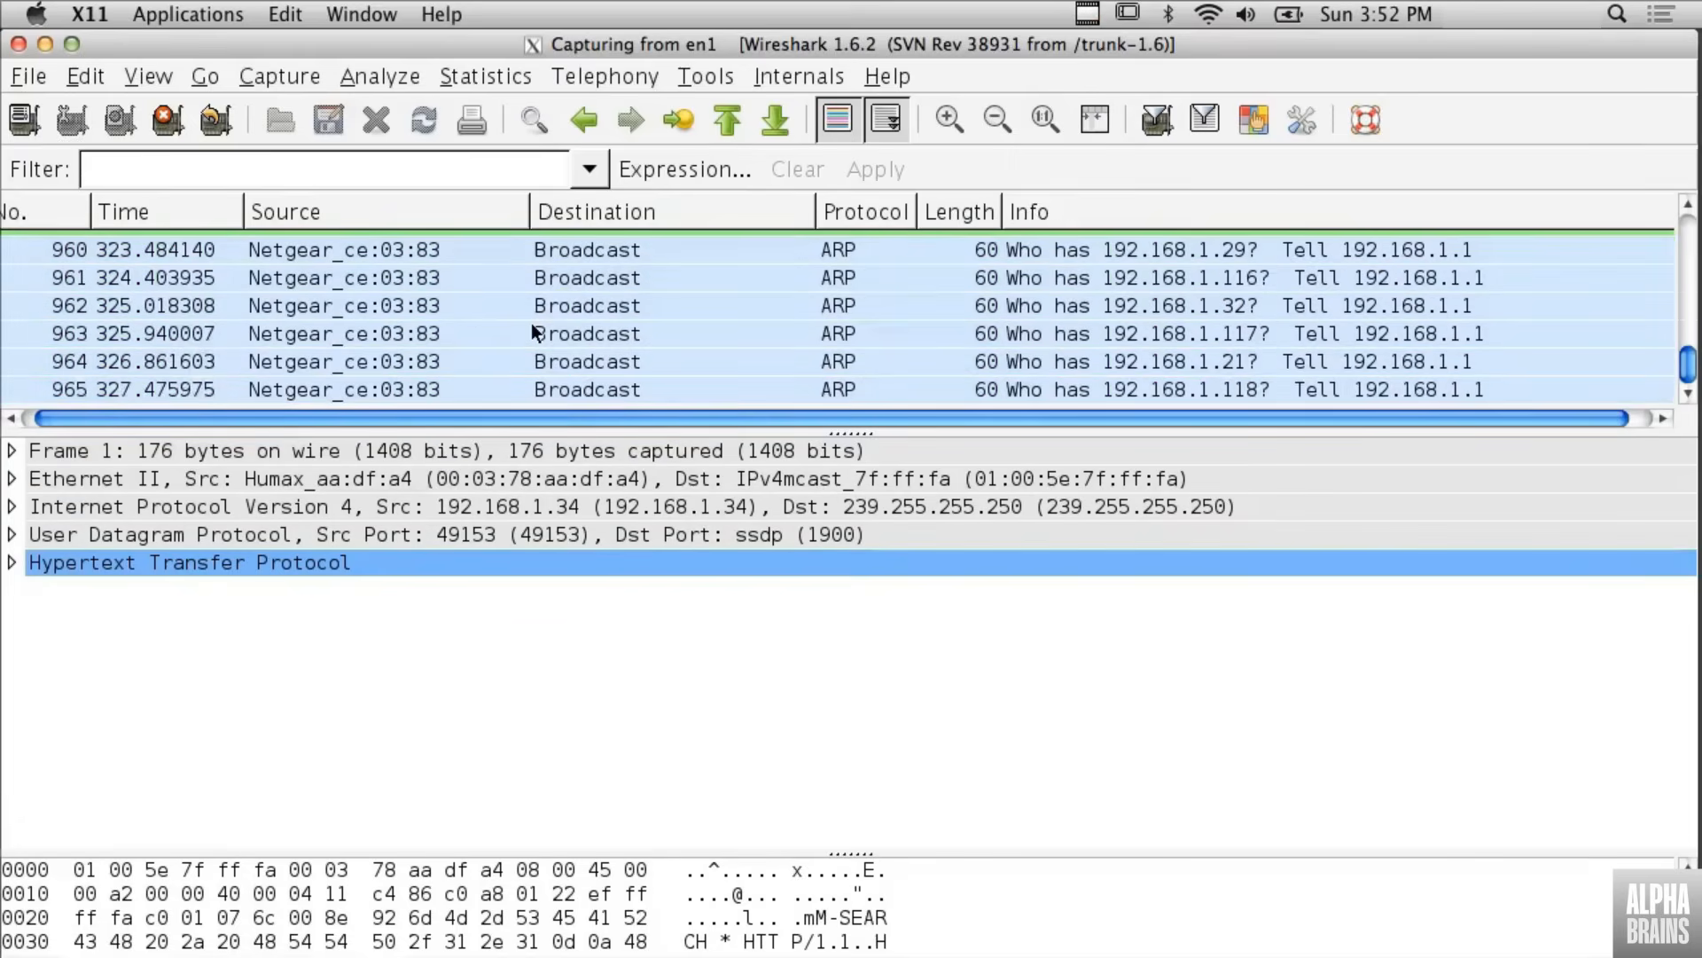
left_click(162, 124)
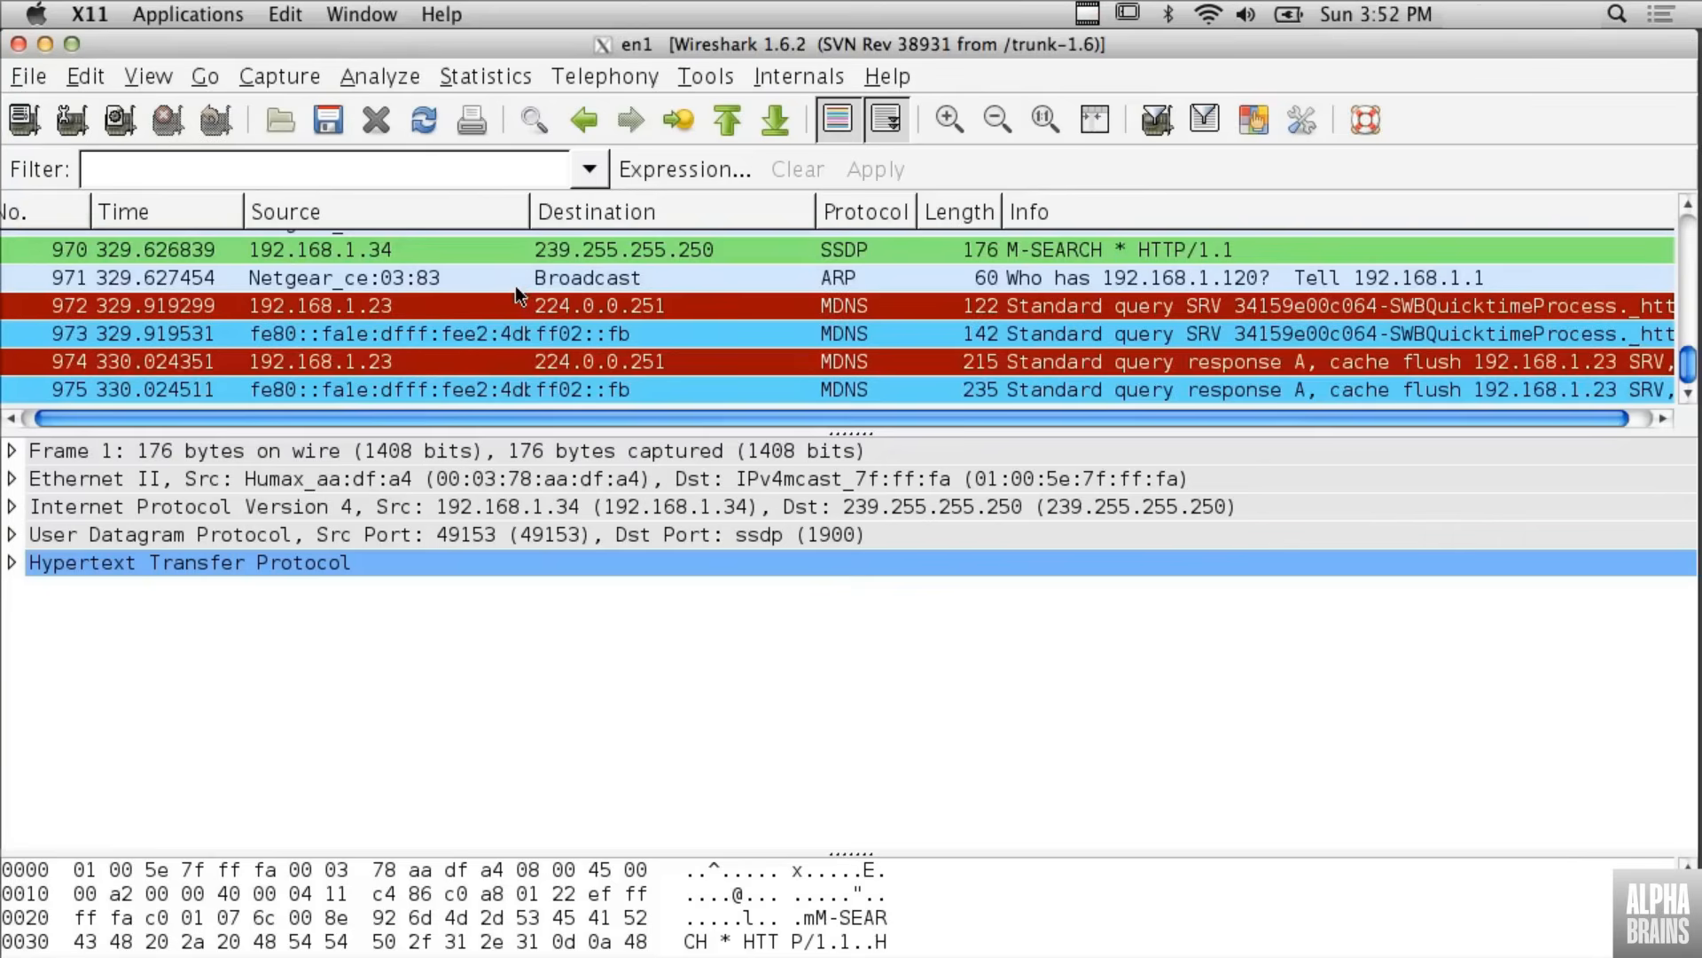
- Apply the destination address of a DNS query packet sent from 192.168.1.23 to 192.168.1.1 as the display filter
scroll(636, 325, "up", 7)
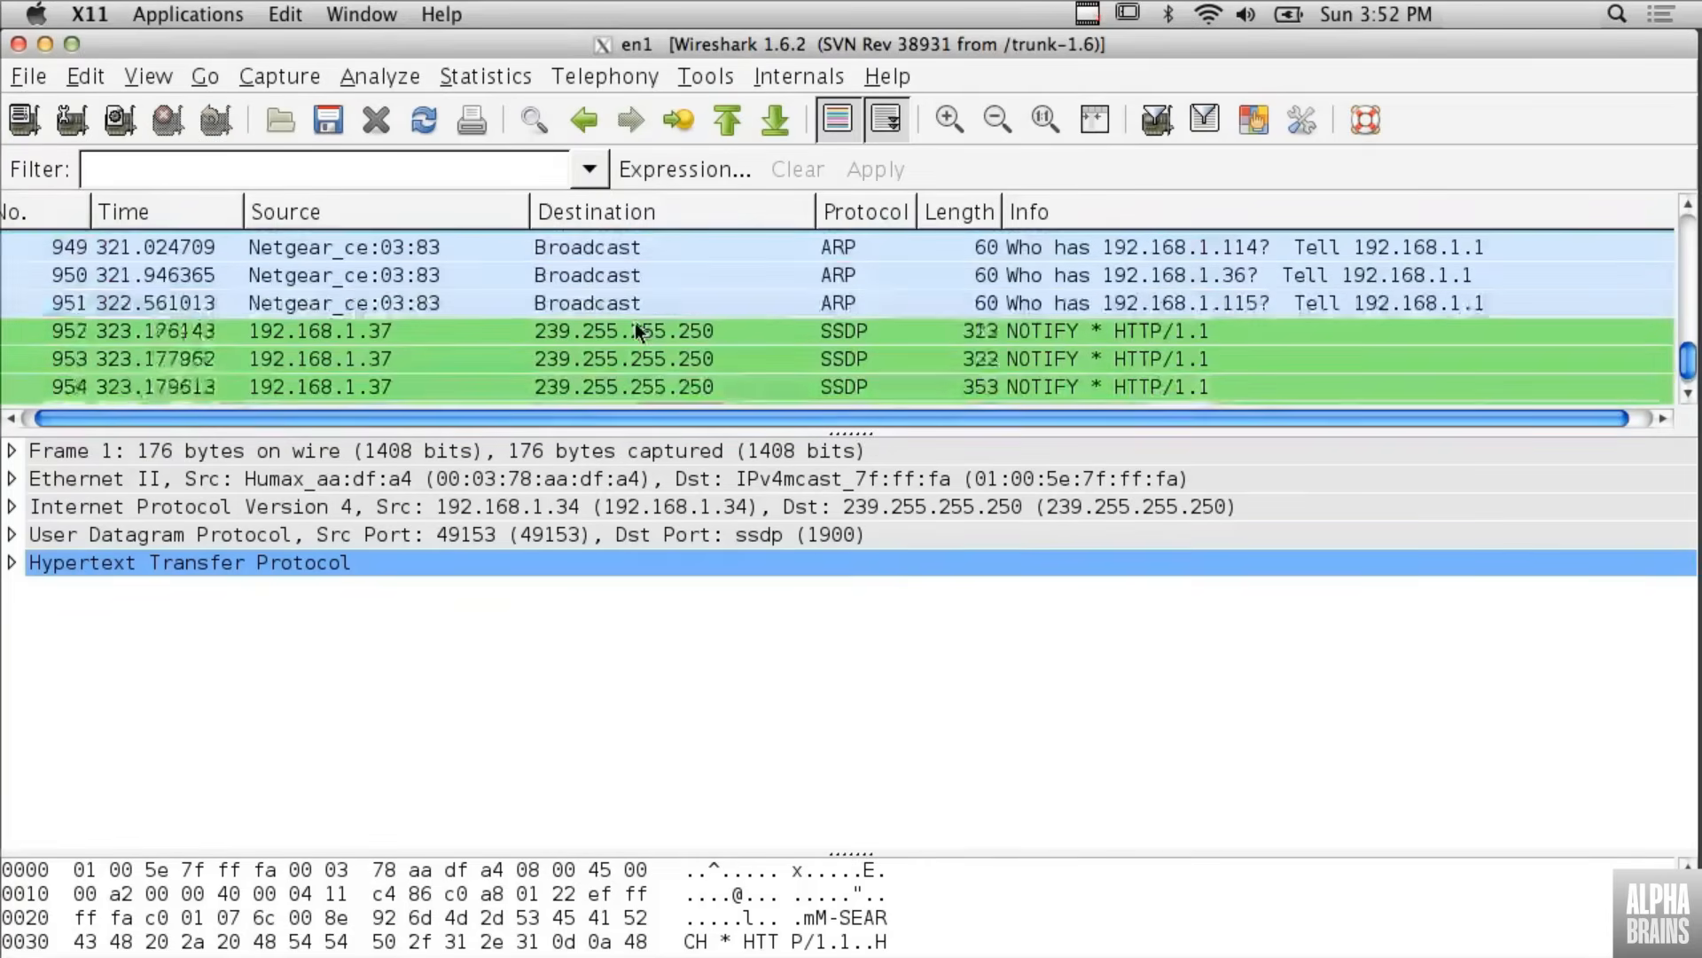
scroll(634, 325, "up", 2)
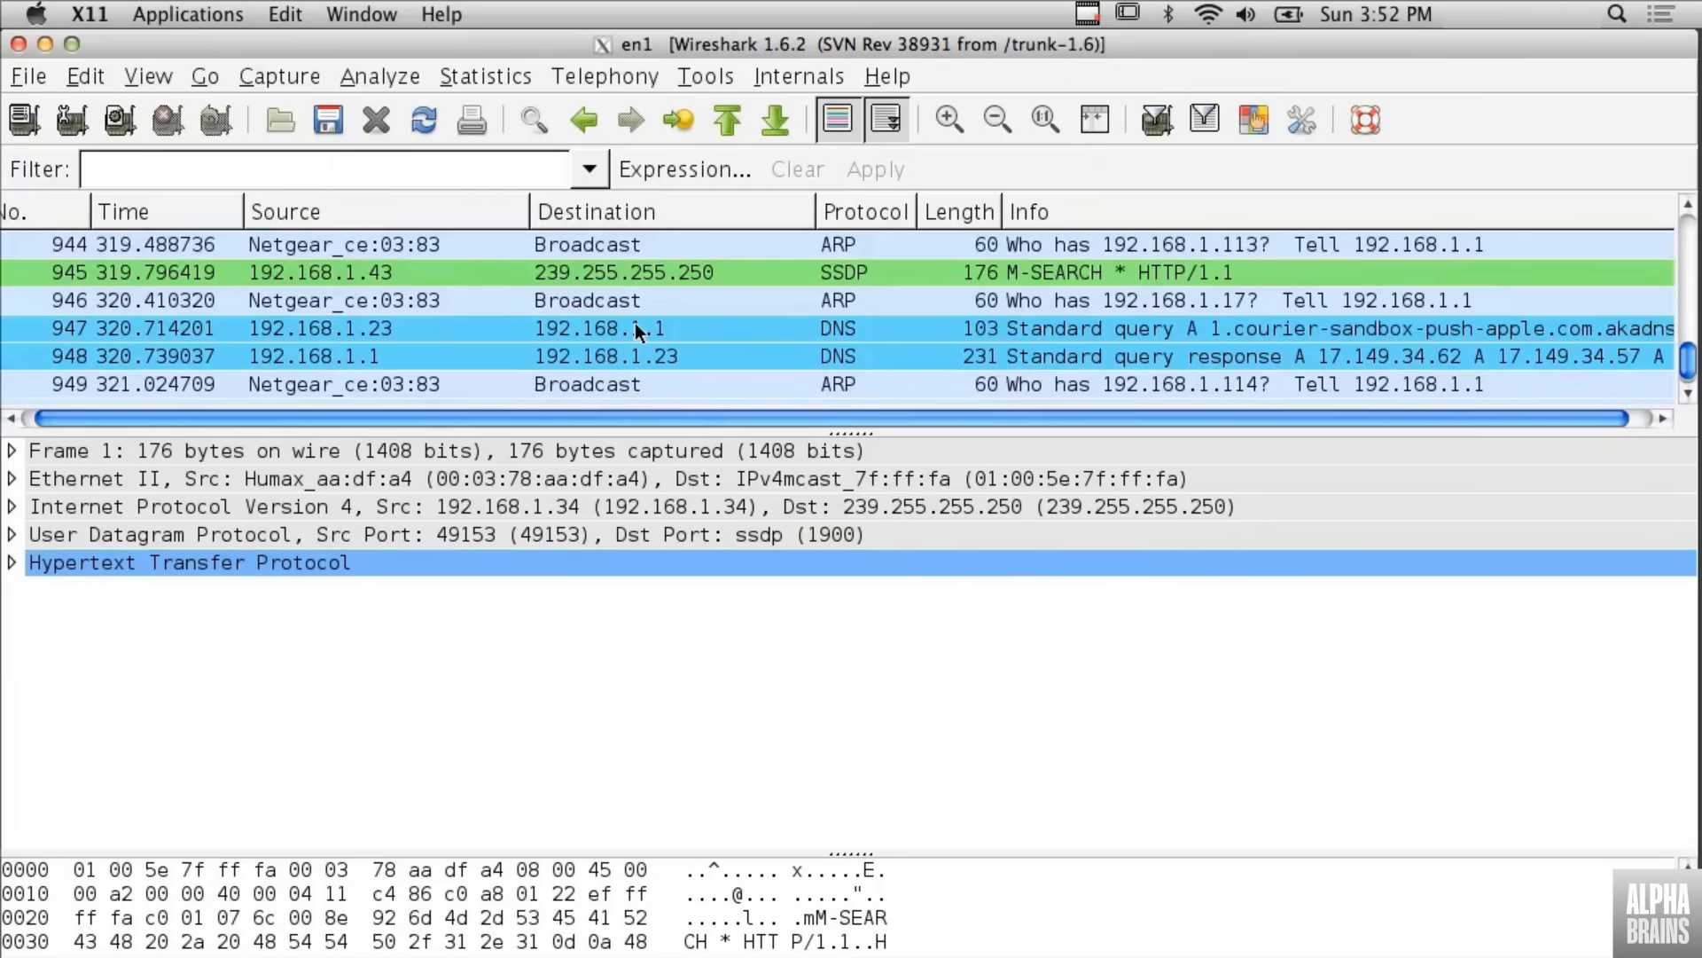
scroll(636, 329, "up", 4)
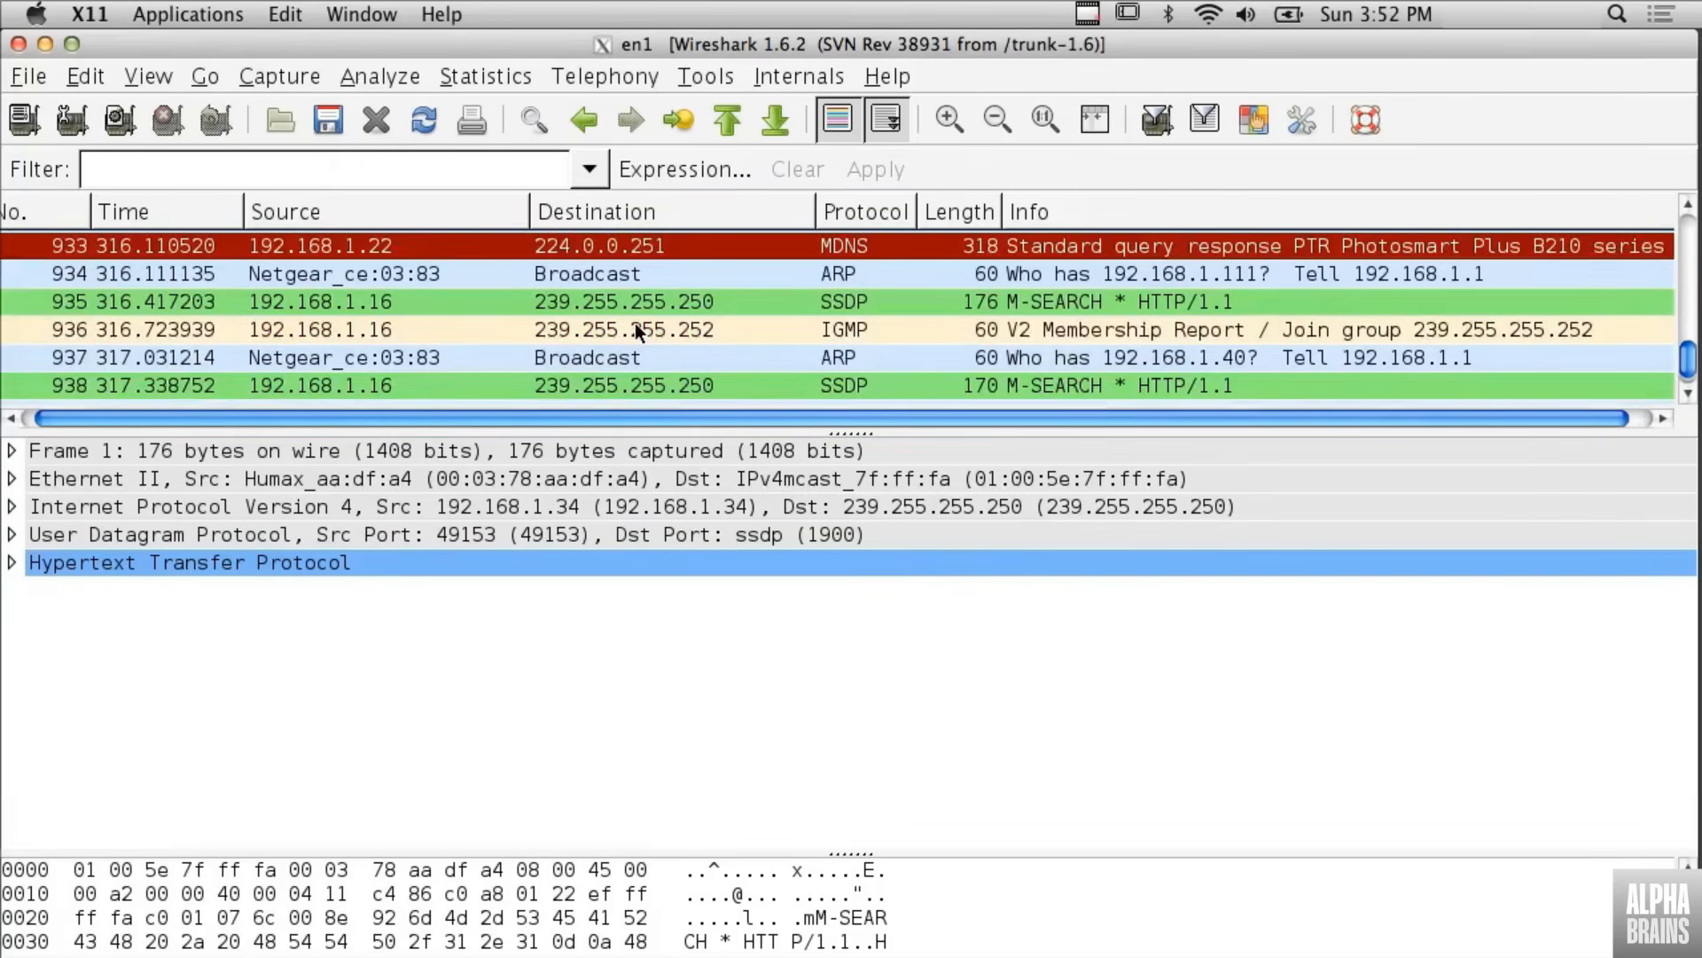
scroll(636, 330, "up", 3)
scroll(636, 330, "up", 3)
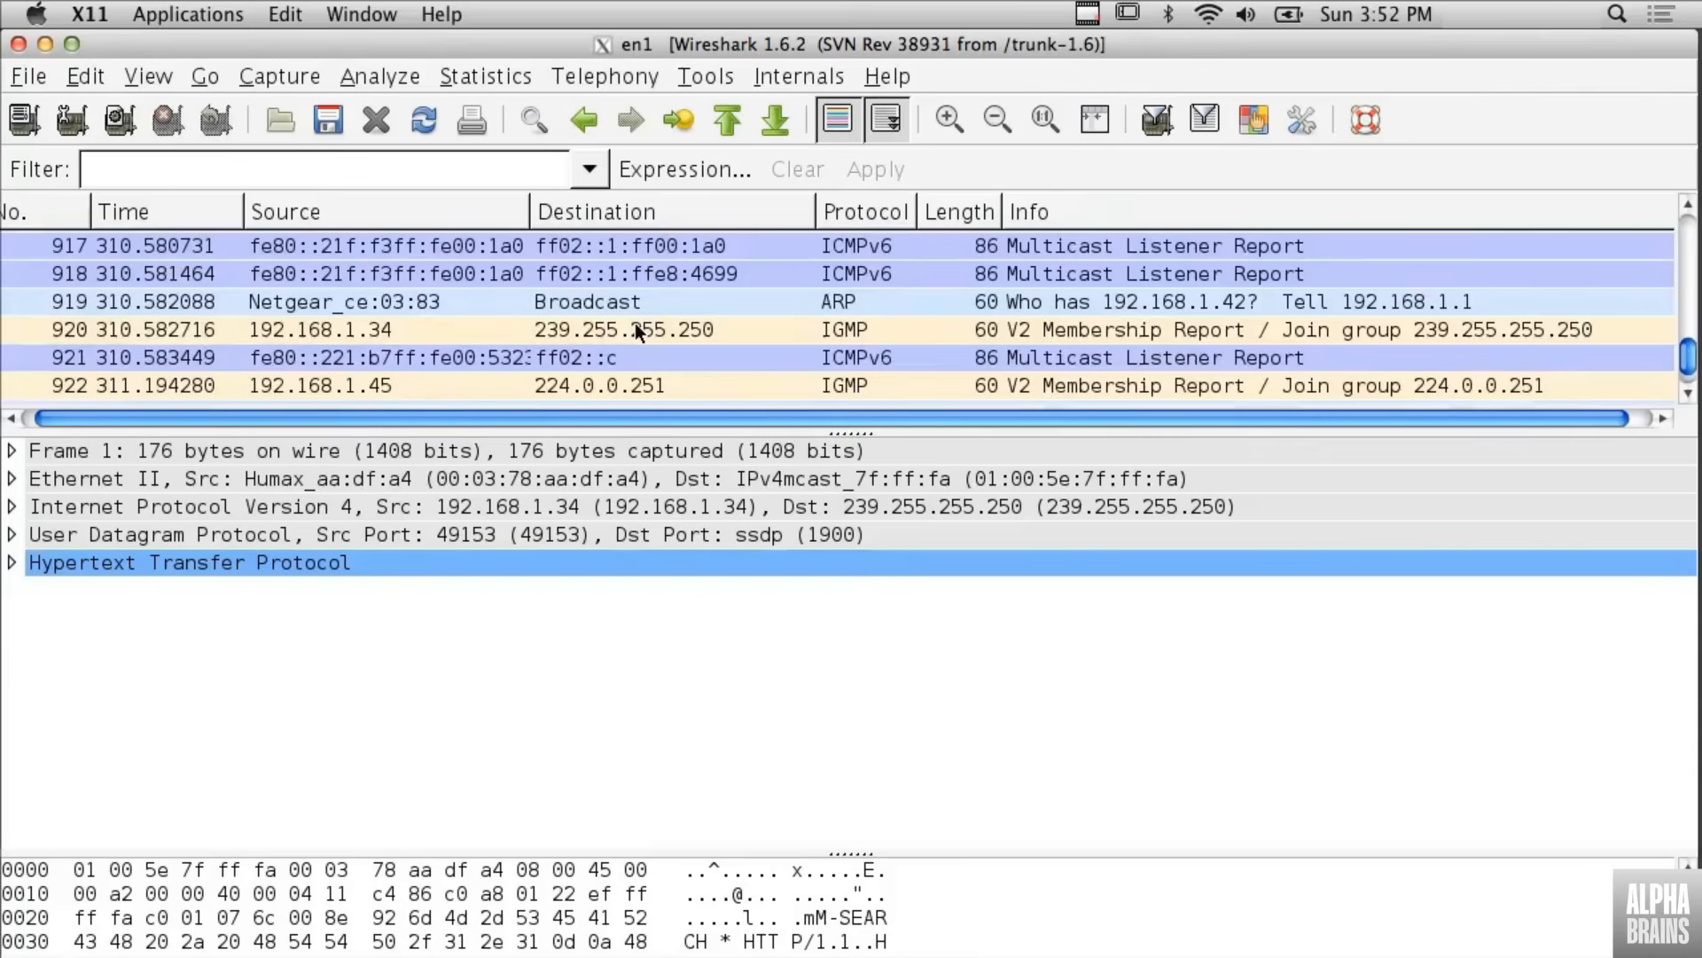
scroll(635, 329, "up", 3)
scroll(635, 330, "up", 5)
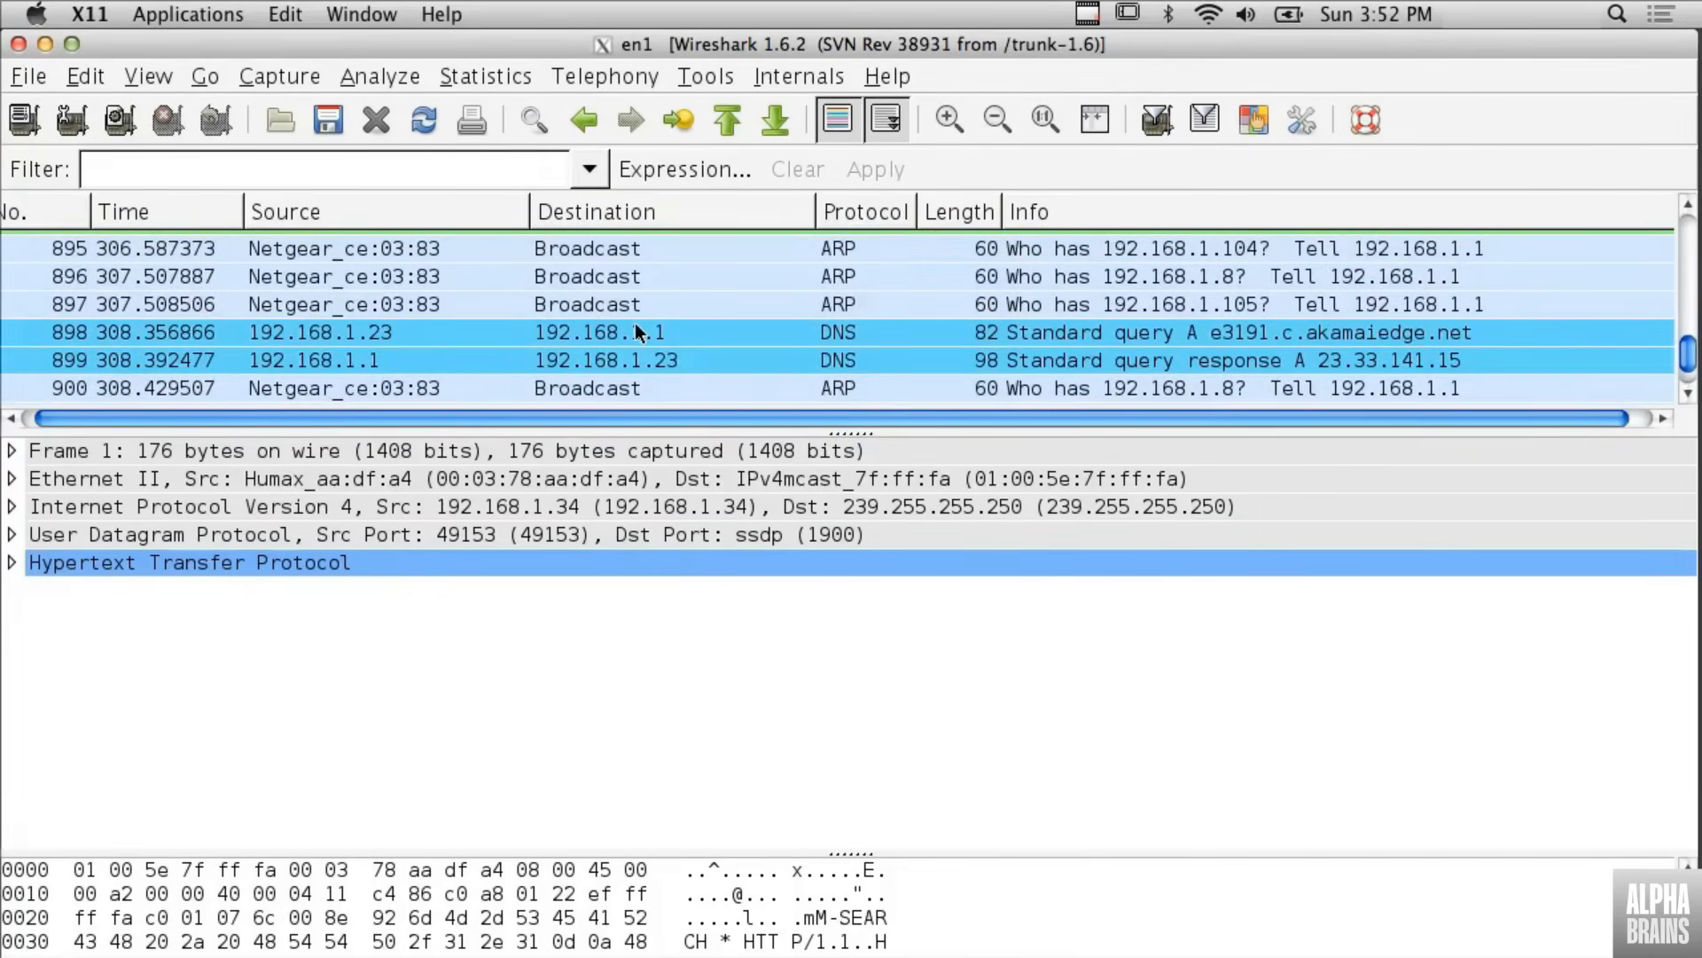
left_click(636, 332)
right_click(635, 331)
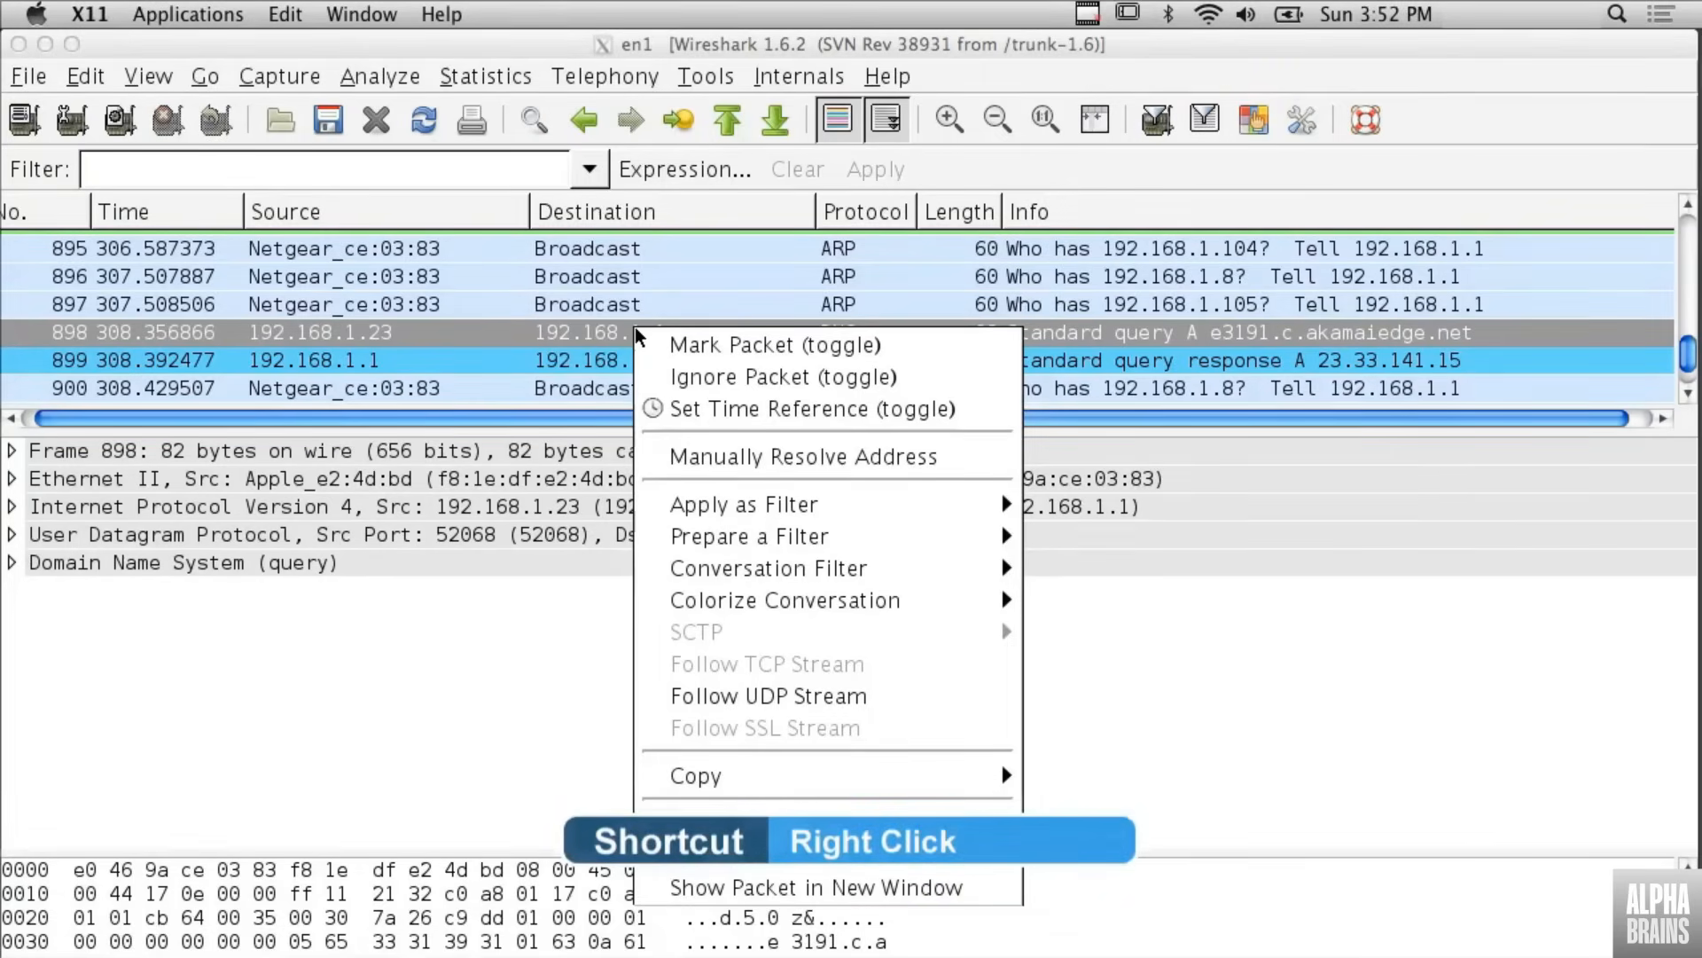
mouse_move(890, 523)
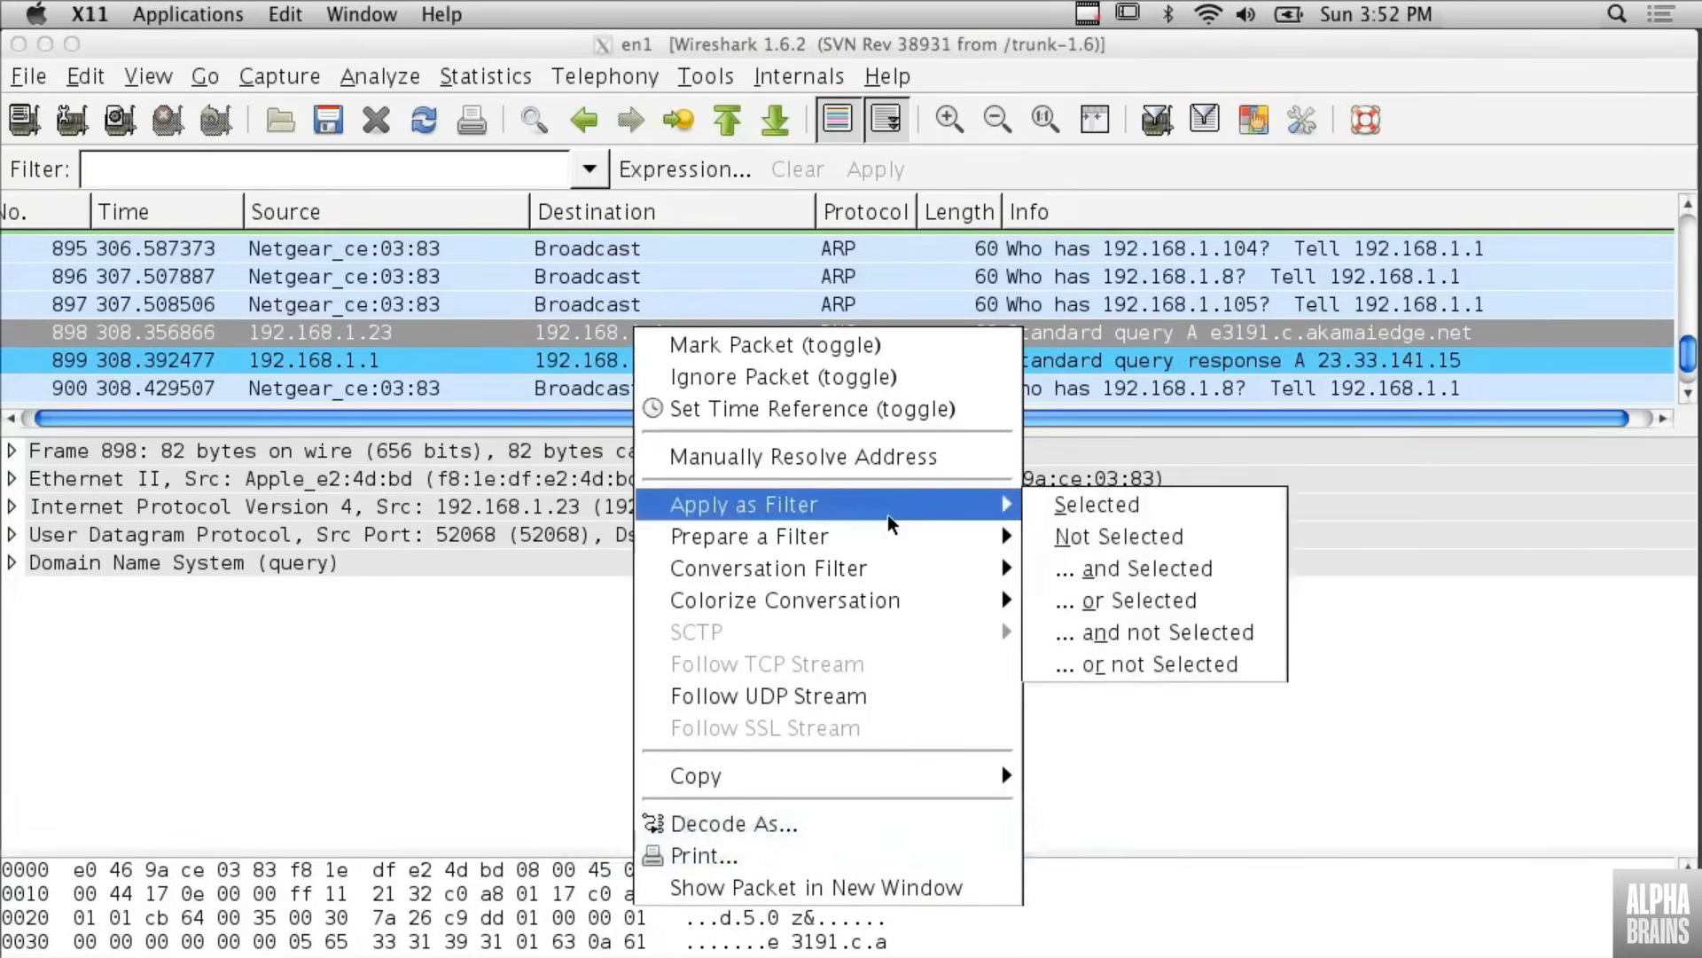
left_click(1063, 519)
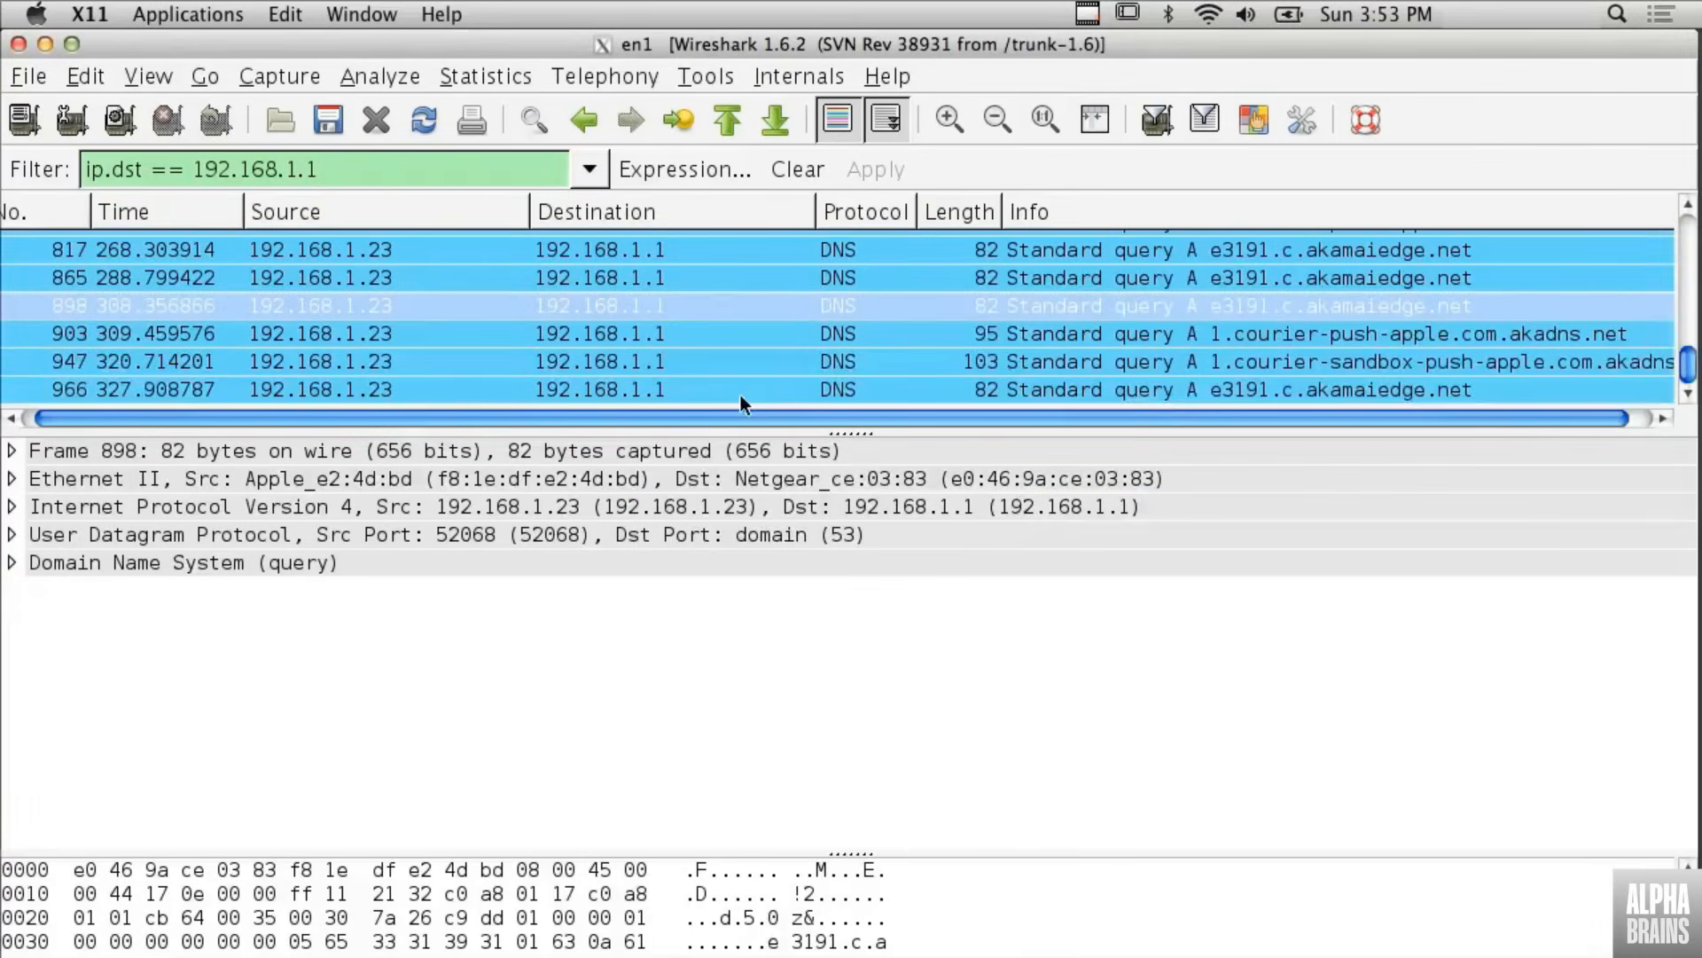
- Look through the packets sent to 192.168.1.1, clear the display filter, and browse back through the full packet list
scroll(698, 346, "up", 10)
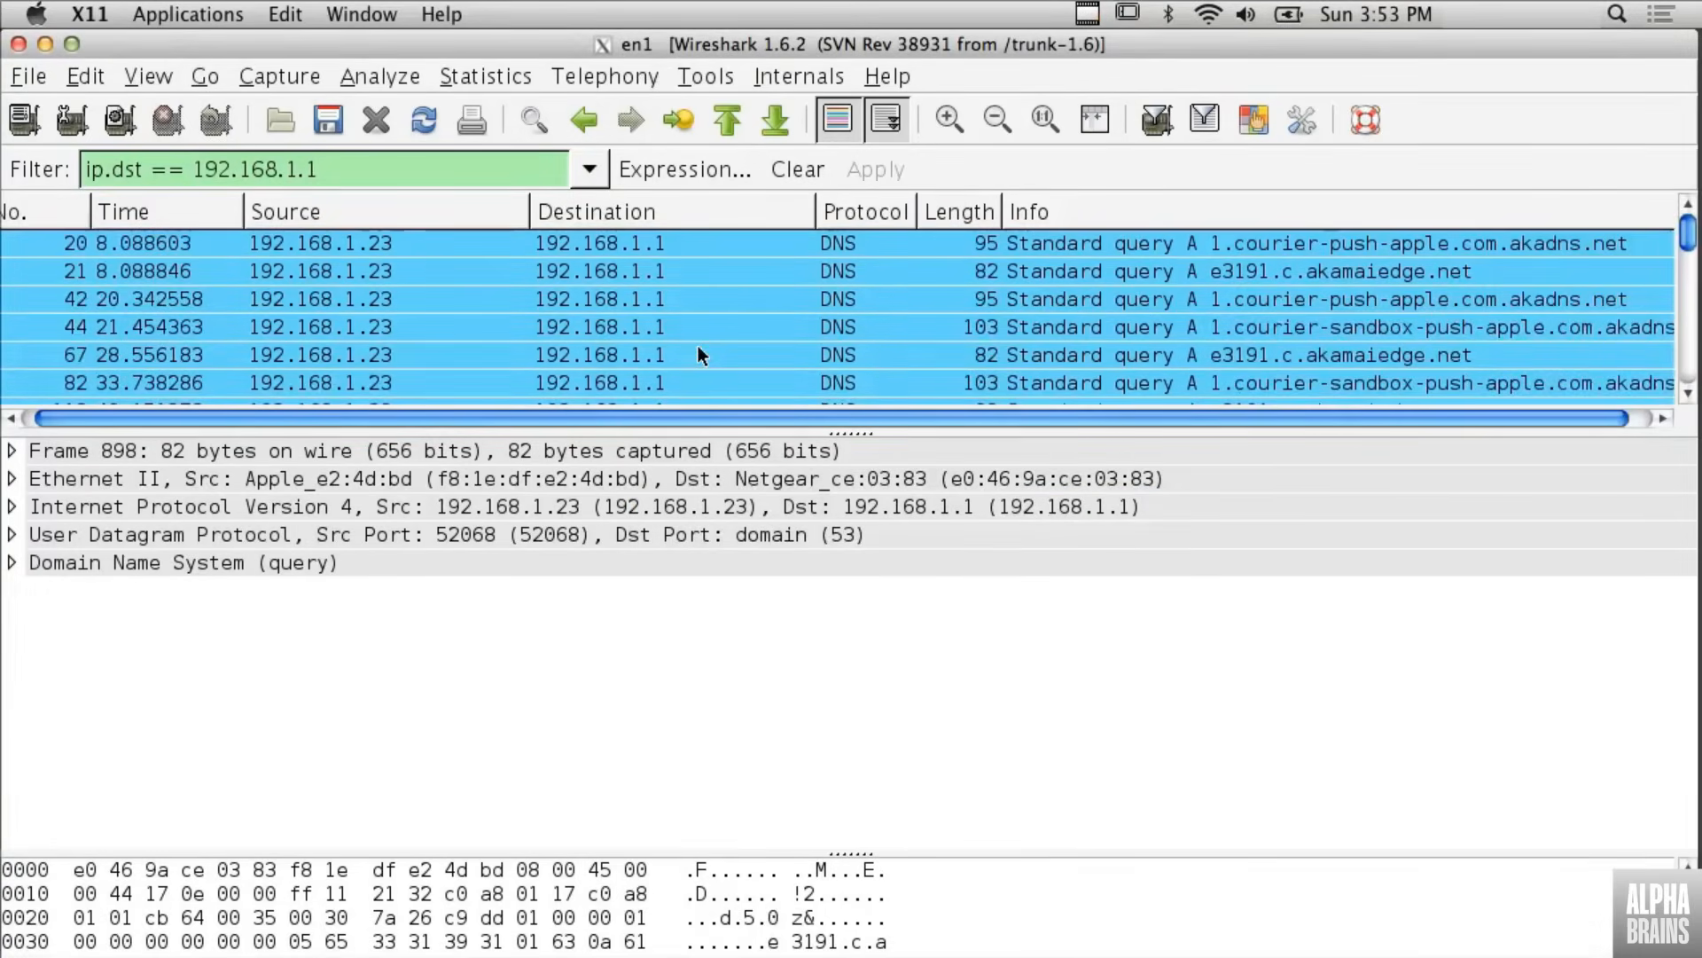
scroll(699, 355, "down", 8)
scroll(698, 355, "right", 1)
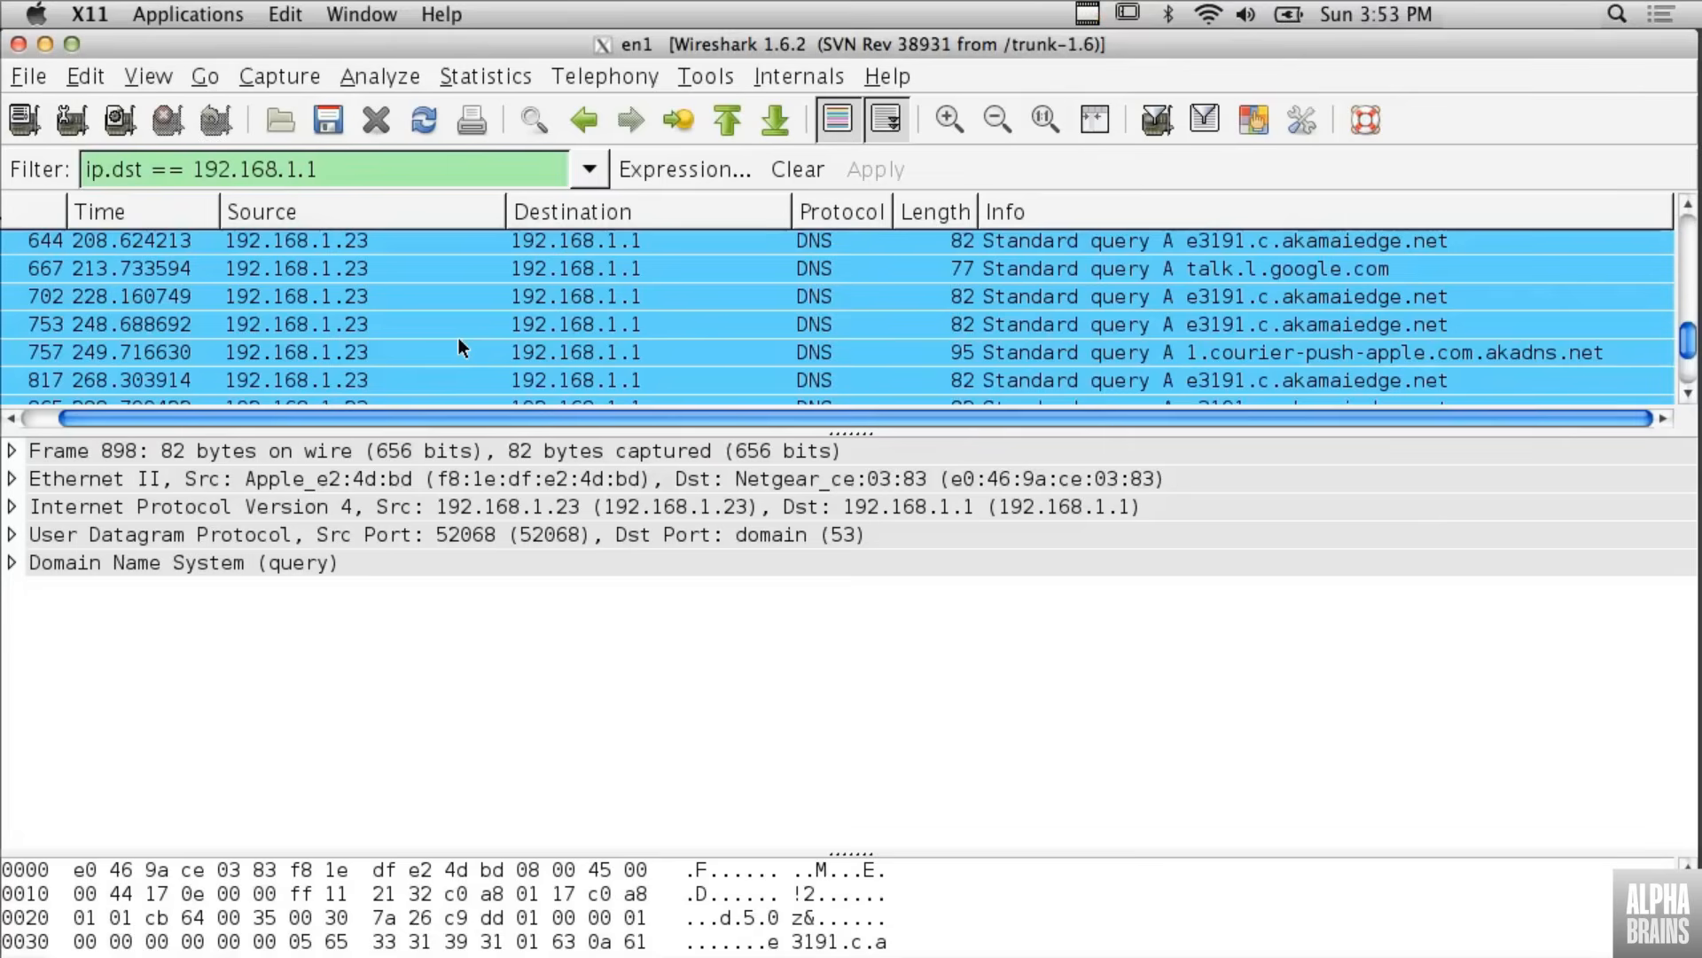
left_click(799, 169)
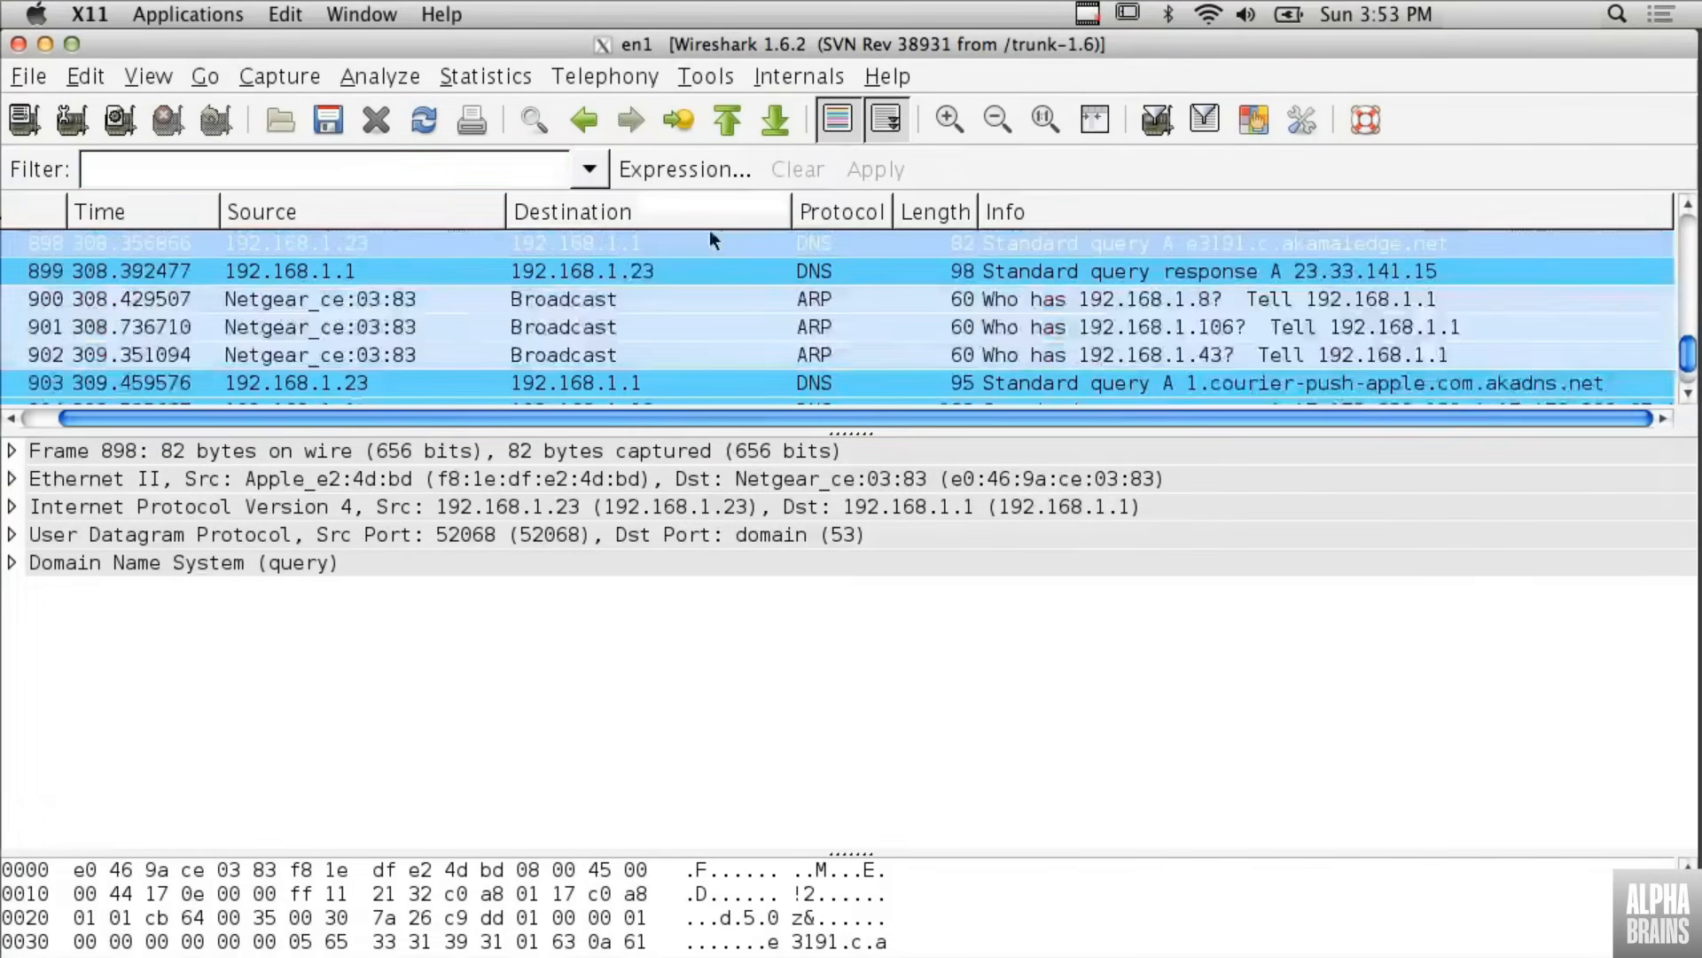
scroll(653, 281, "up", 15)
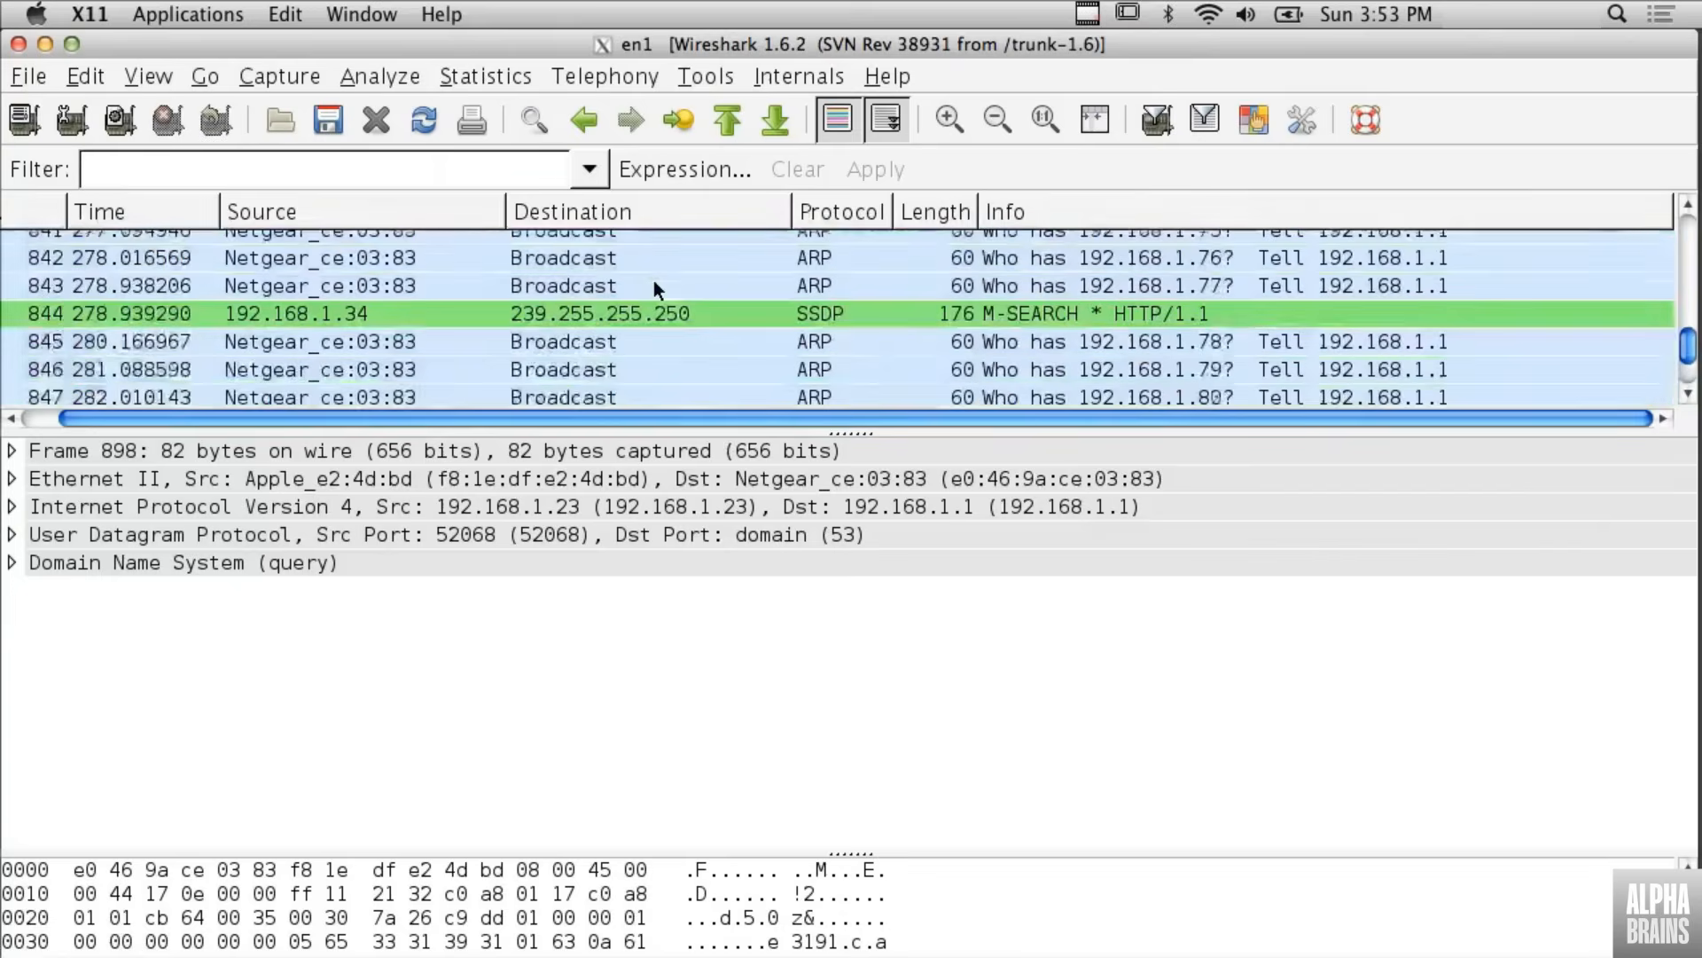
scroll(654, 282, "up", 20)
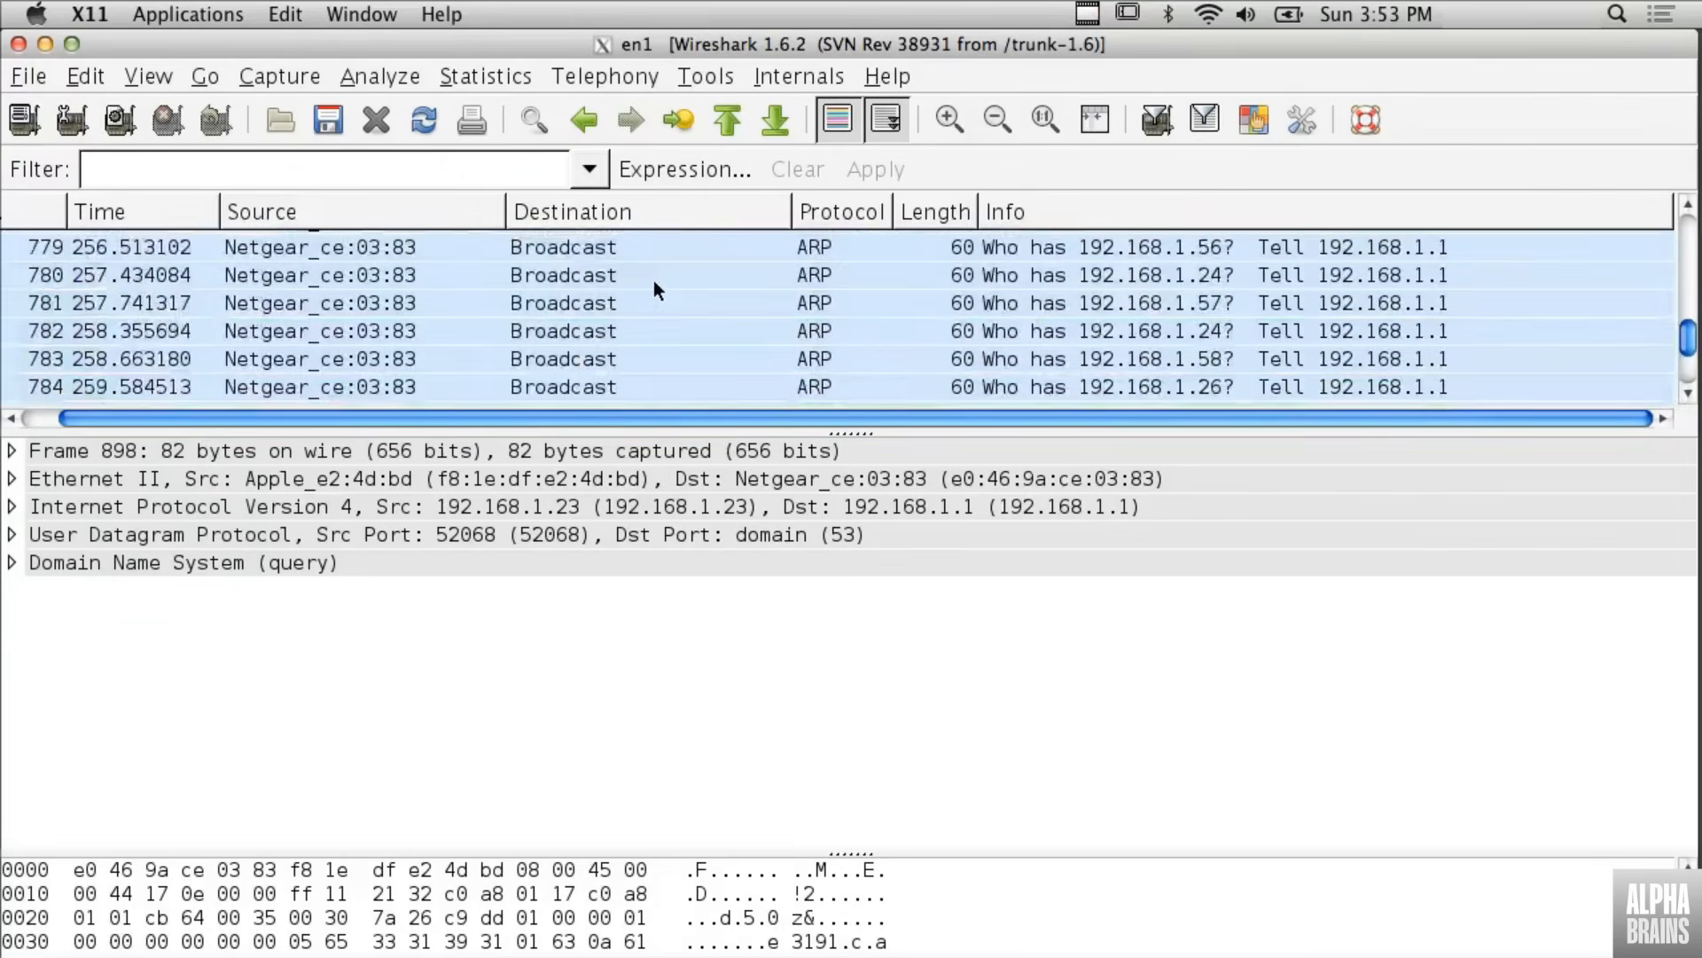
scroll(653, 280, "up", 14)
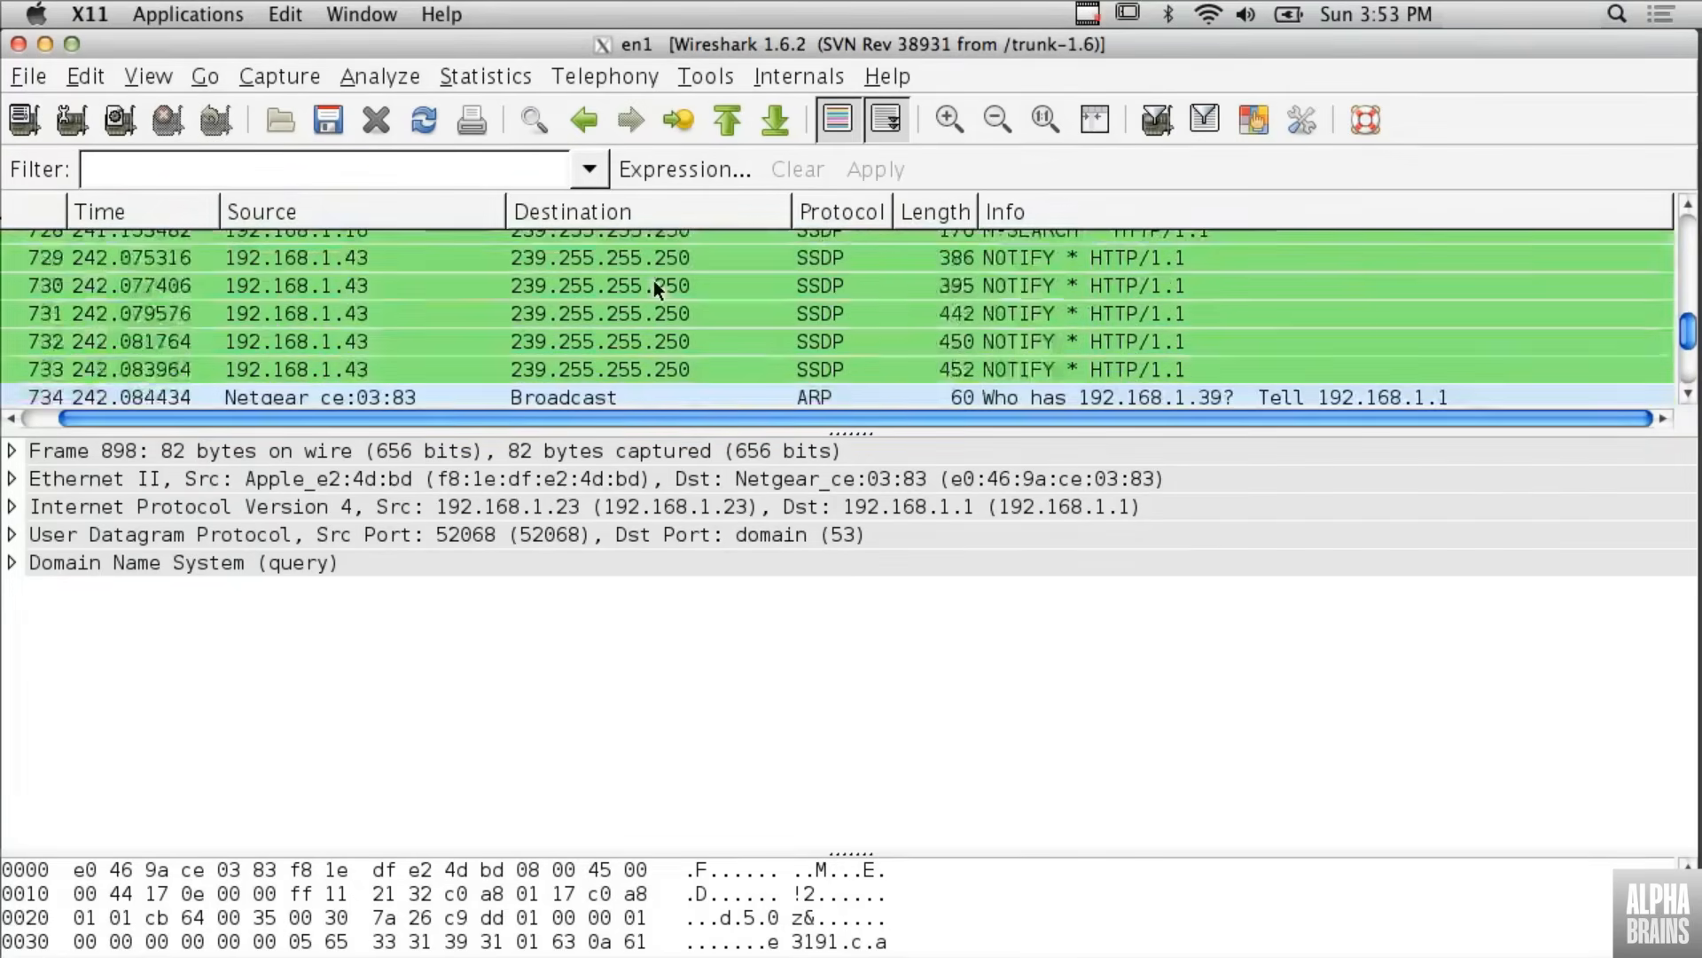
- Filter the packet list by tcp and look through the matching packets
left_click(337, 167)
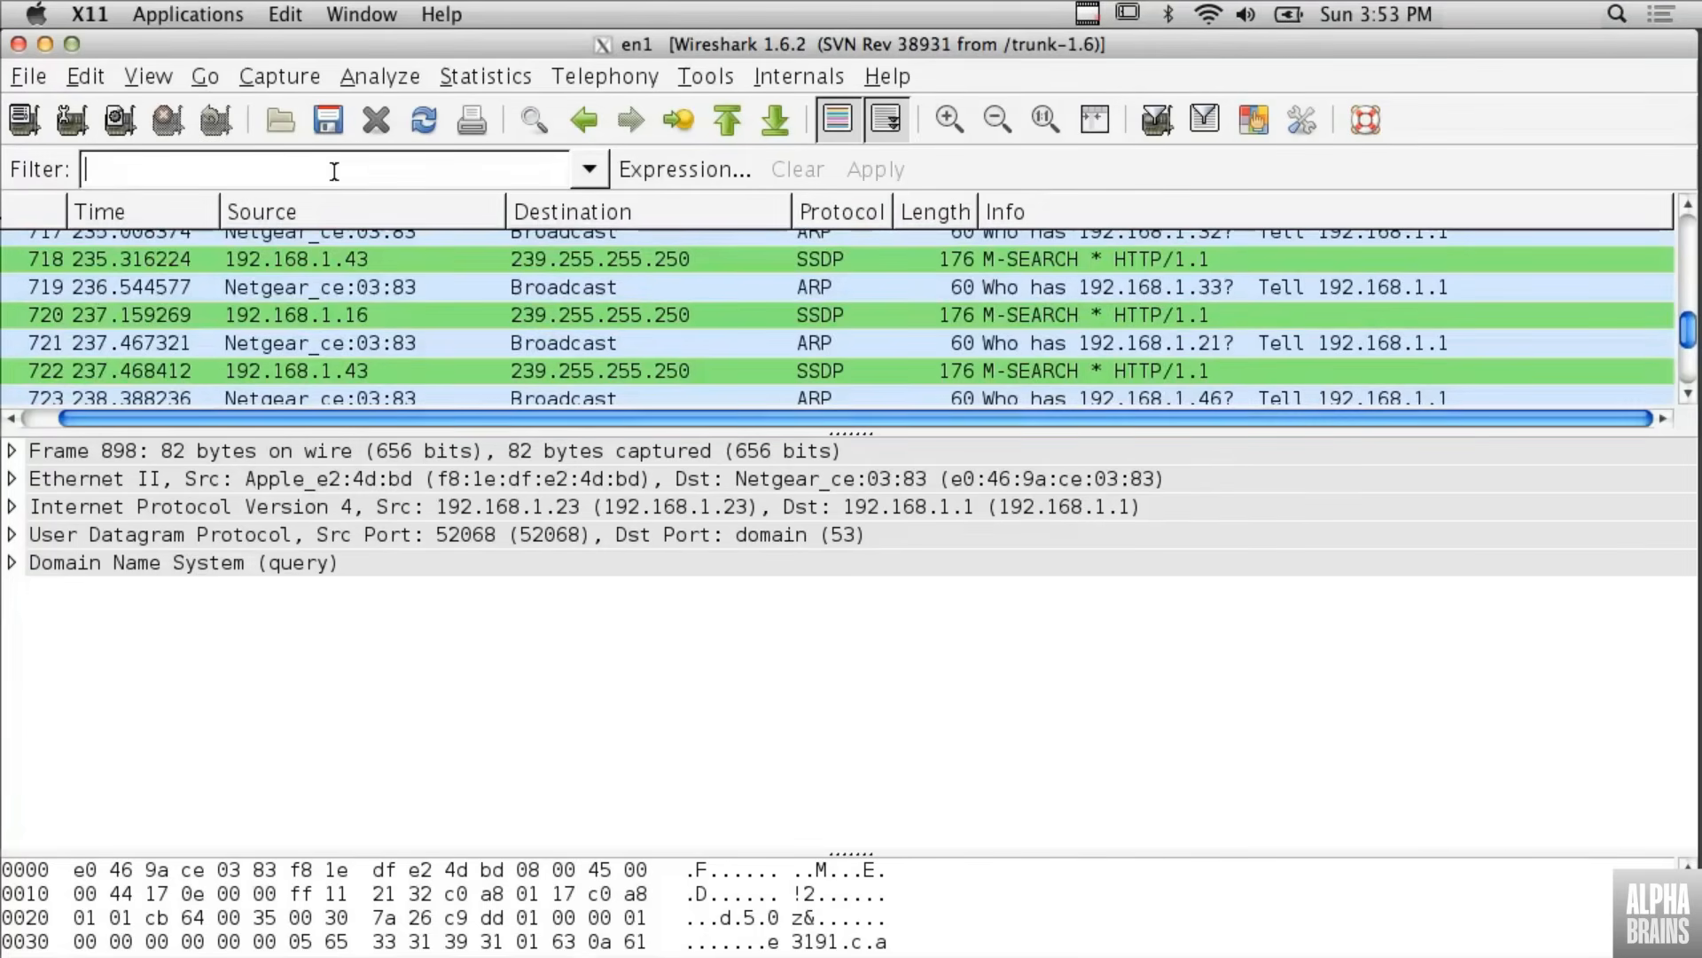
type("tcp")
key("Return")
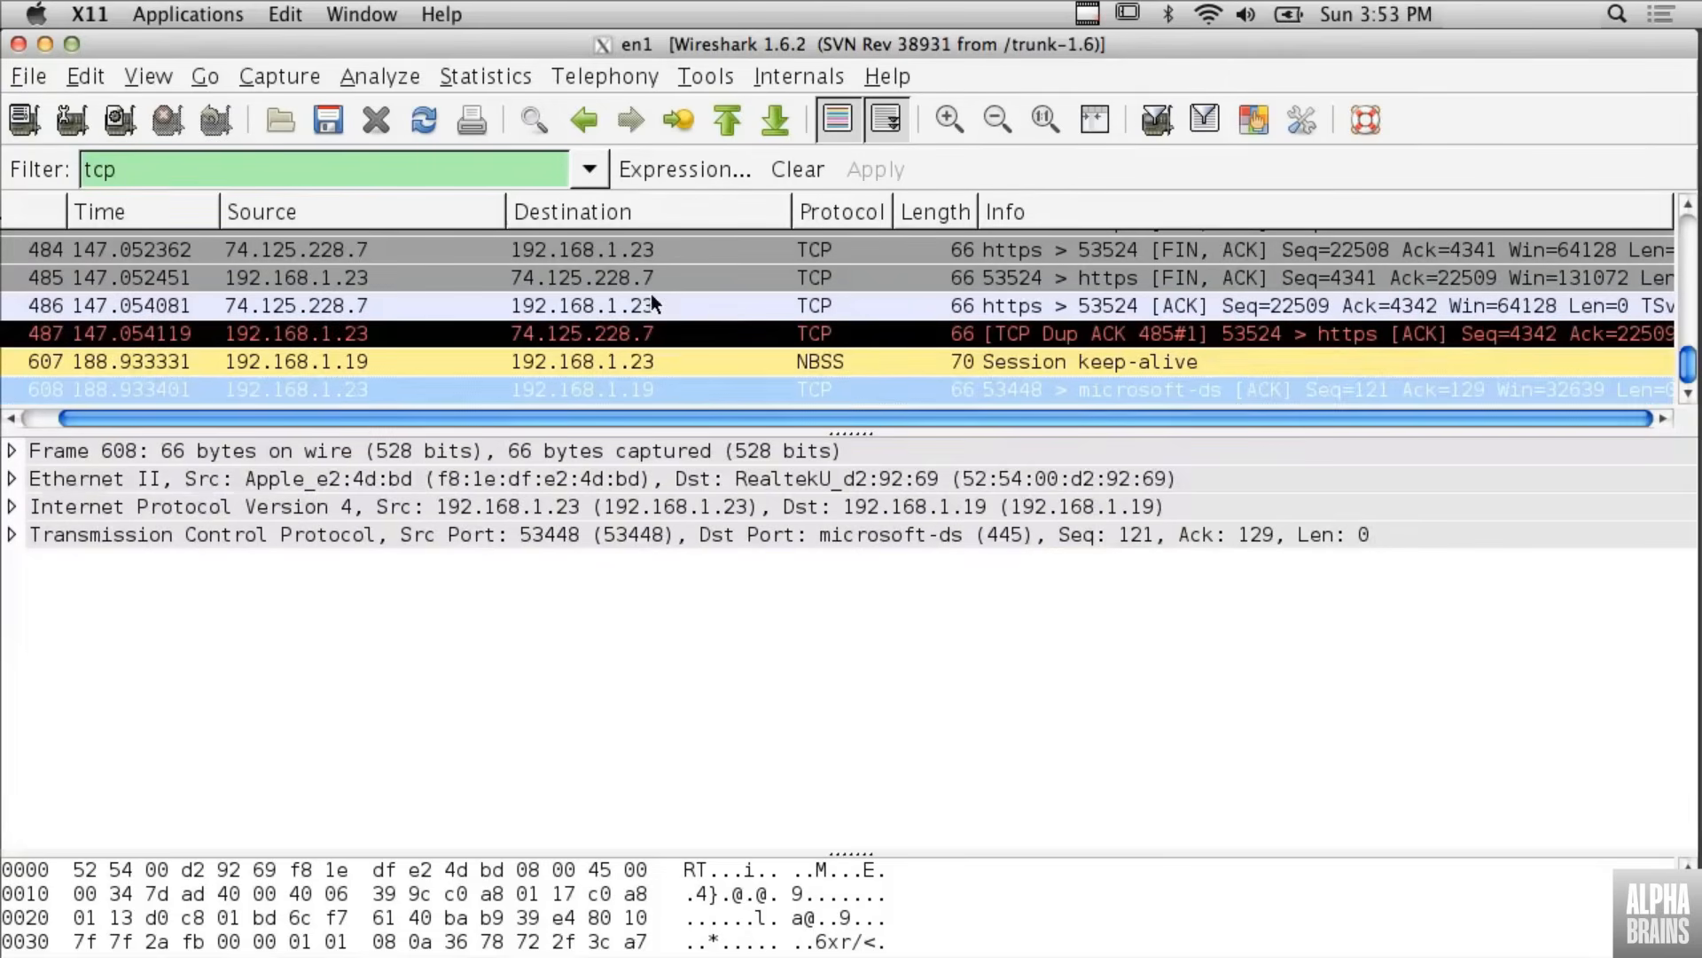
scroll(651, 294, "up", 3)
scroll(651, 295, "down", 1)
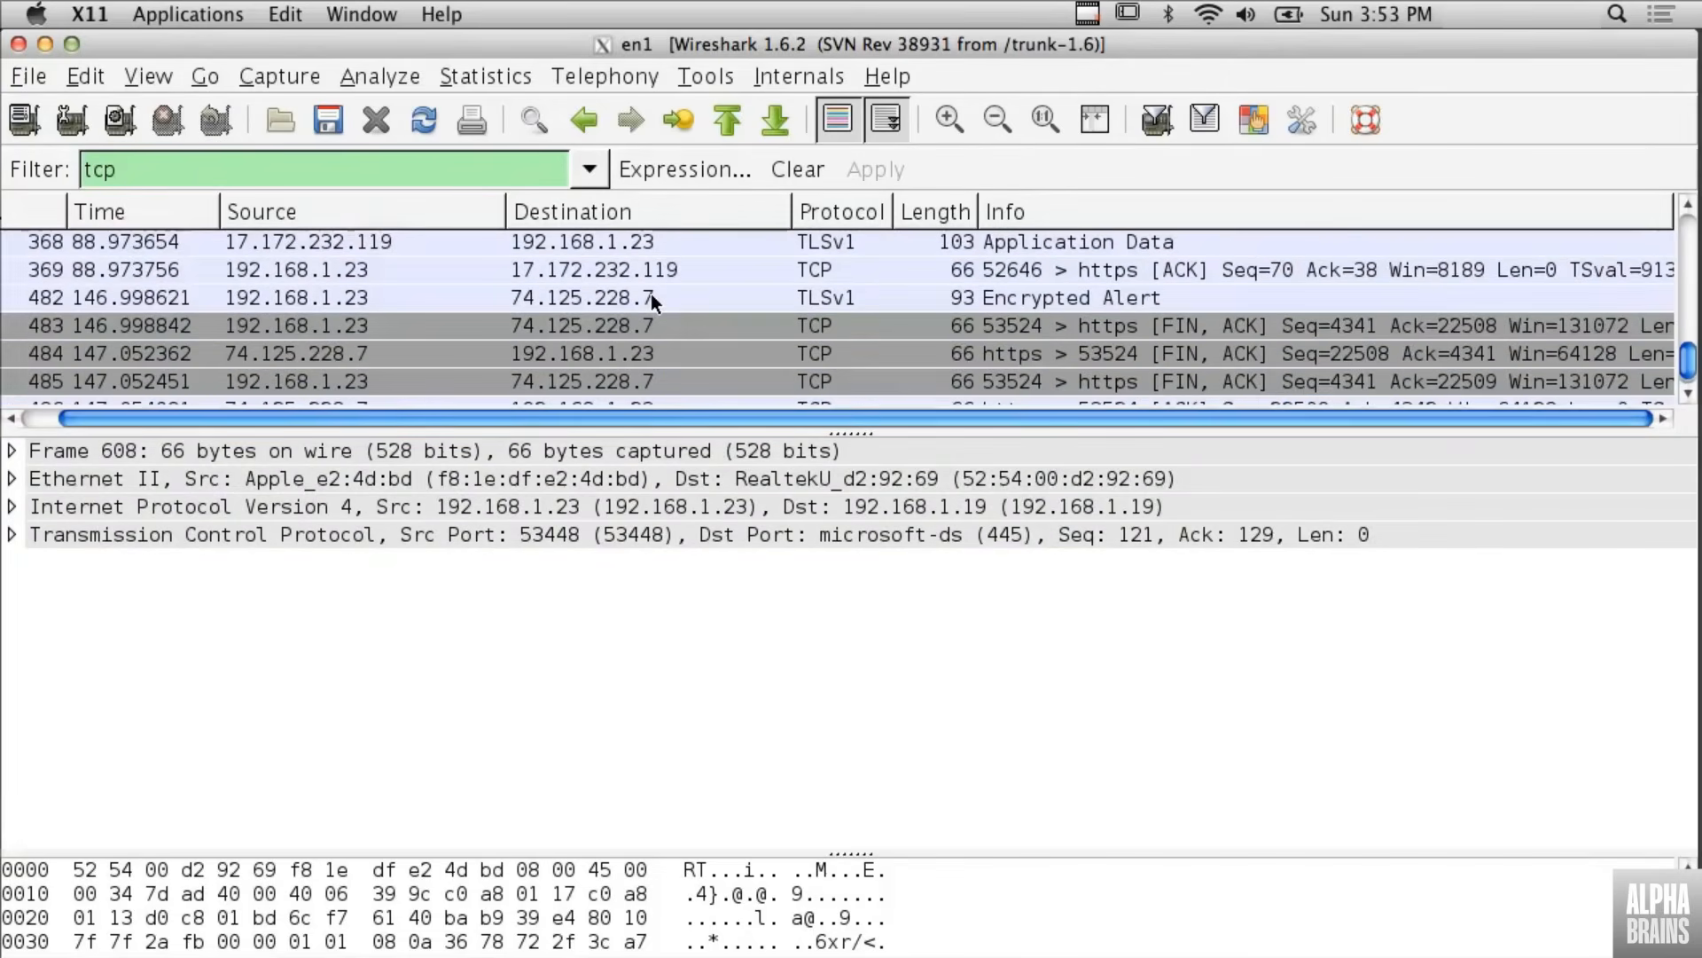
- Follow the TCP stream of packet 483, sent from 192.168.1.23 to 74.125.228.7, and reposition the stream window
left_click(626, 322)
right_click(624, 324)
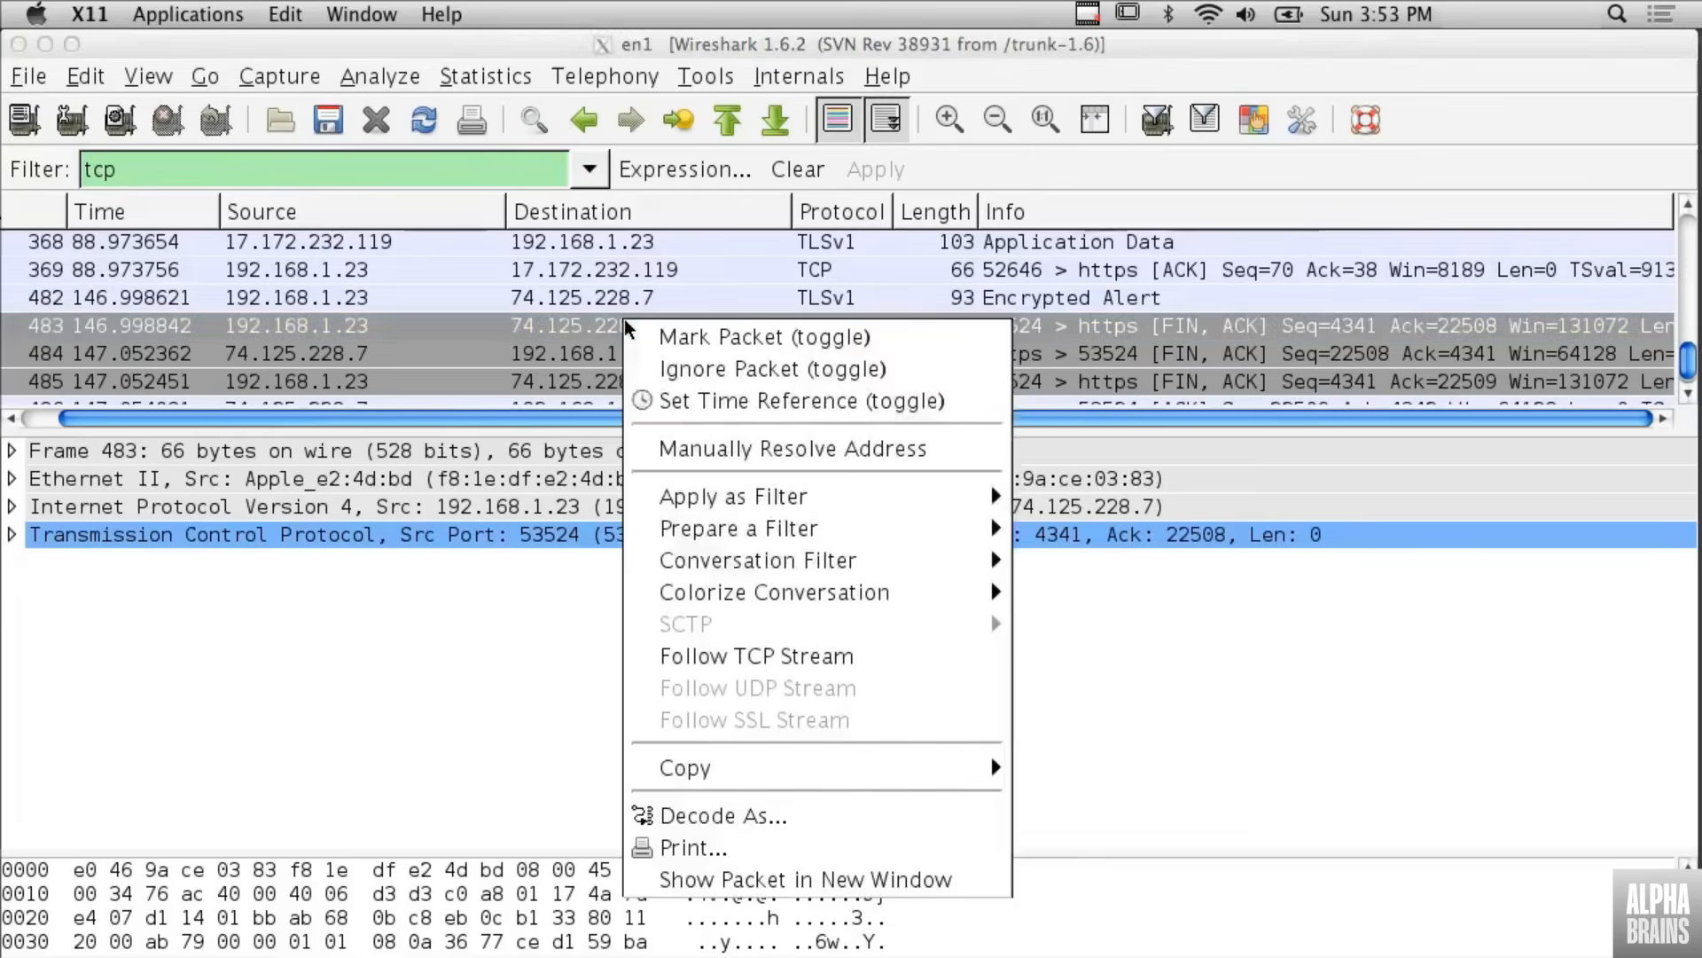
left_click(773, 656)
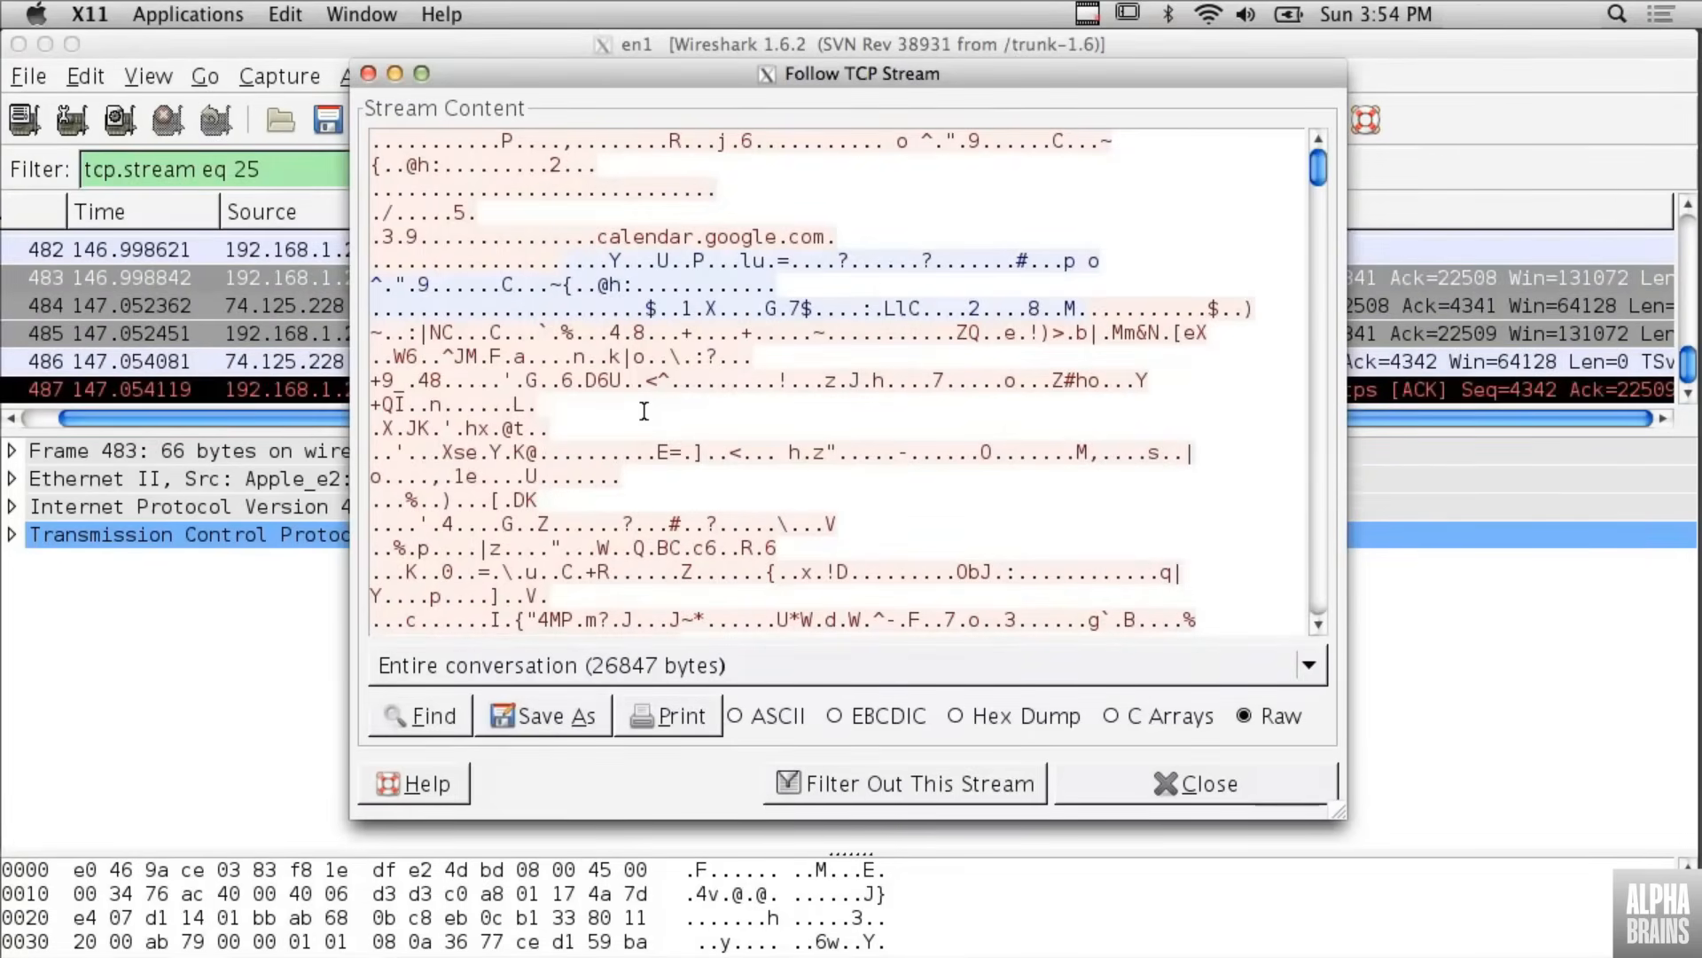
left_click_drag(582, 76, 647, 110)
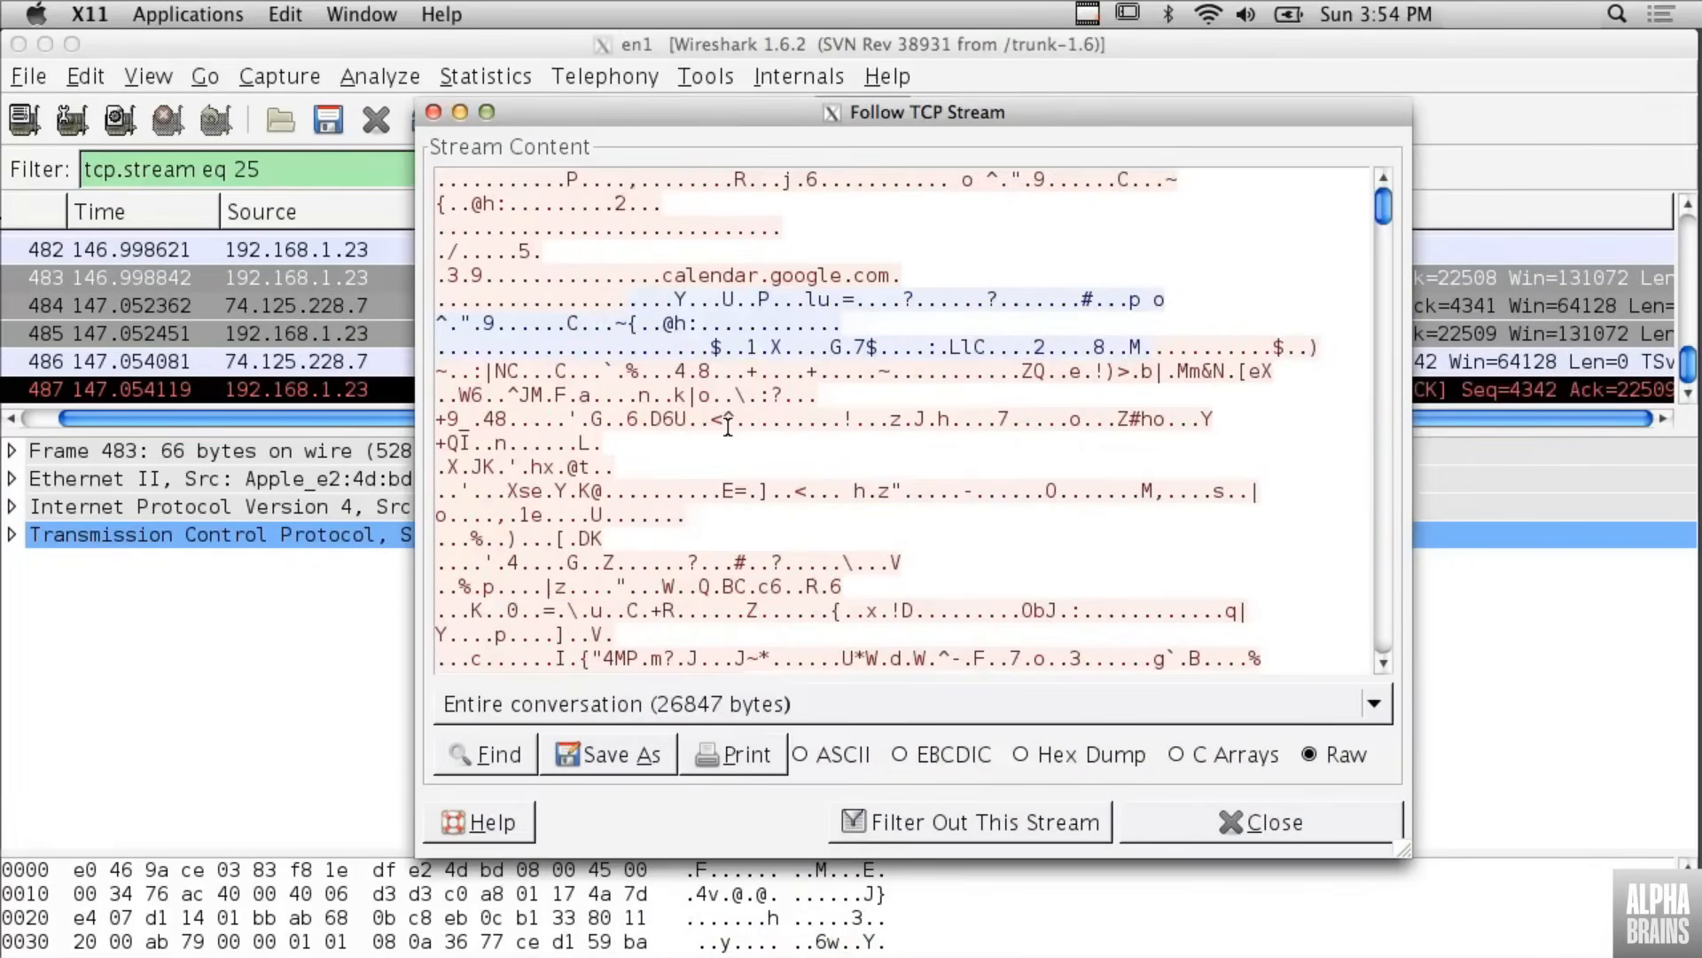
- Examine the raw stream content of the entire conversation and return to its beginning
scroll(727, 427, "down", 5)
scroll(727, 426, "down", 5)
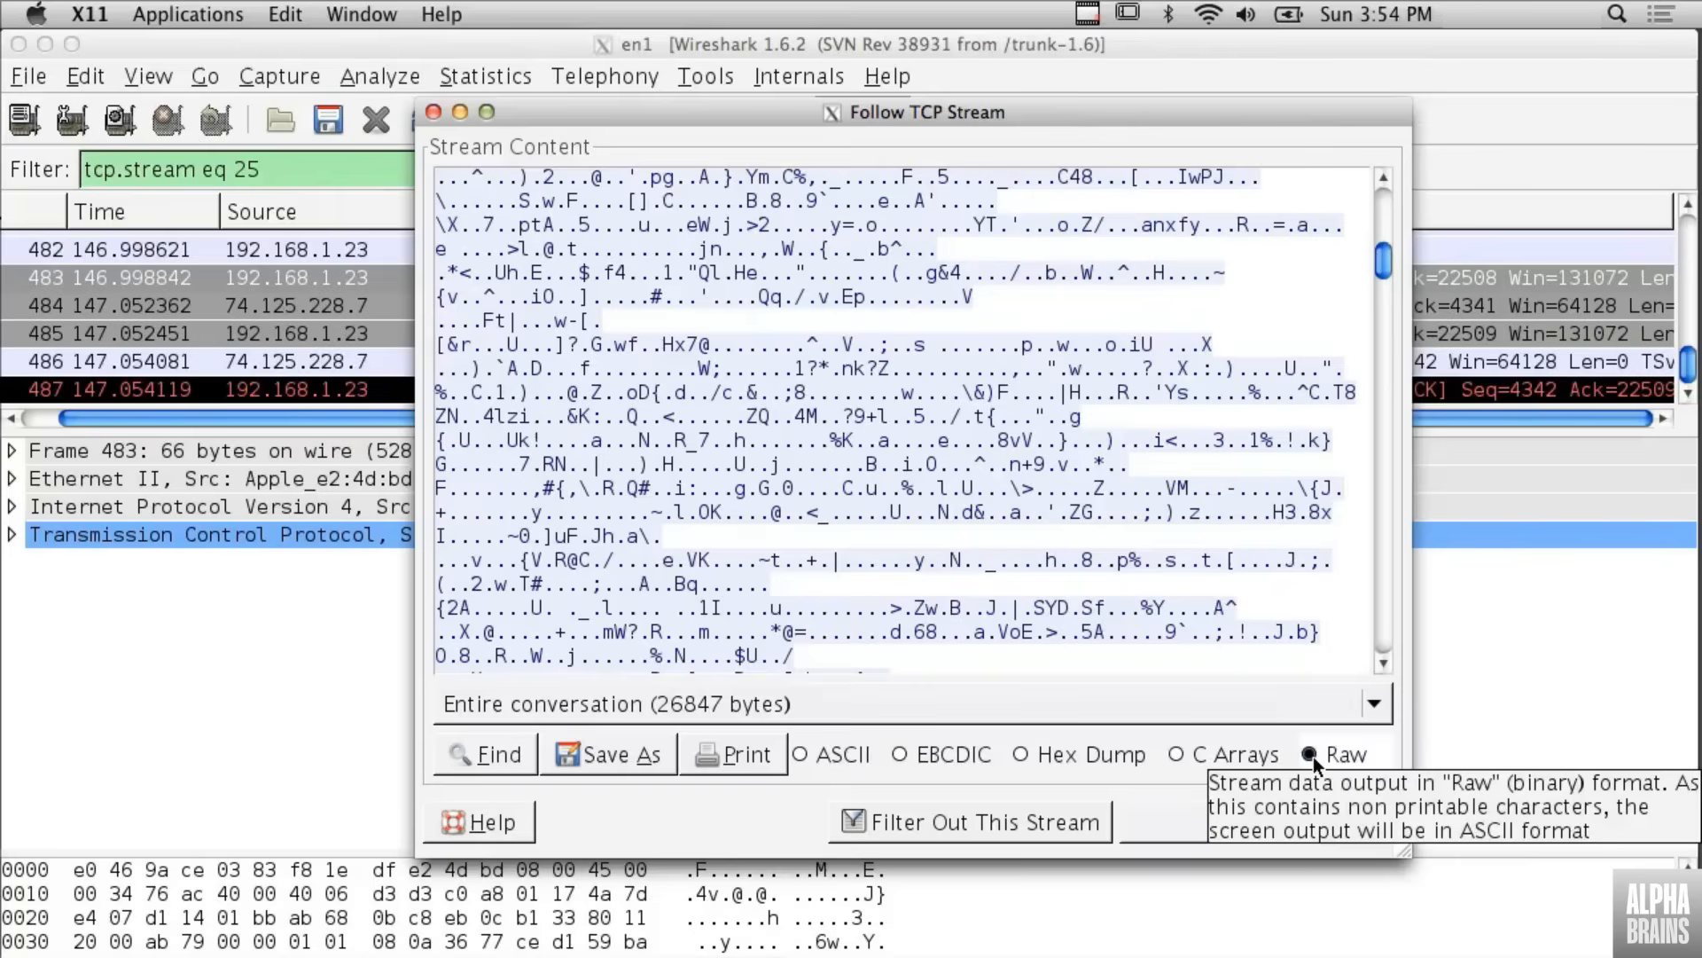
left_click(957, 745)
left_click(1385, 635)
left_click(1385, 635)
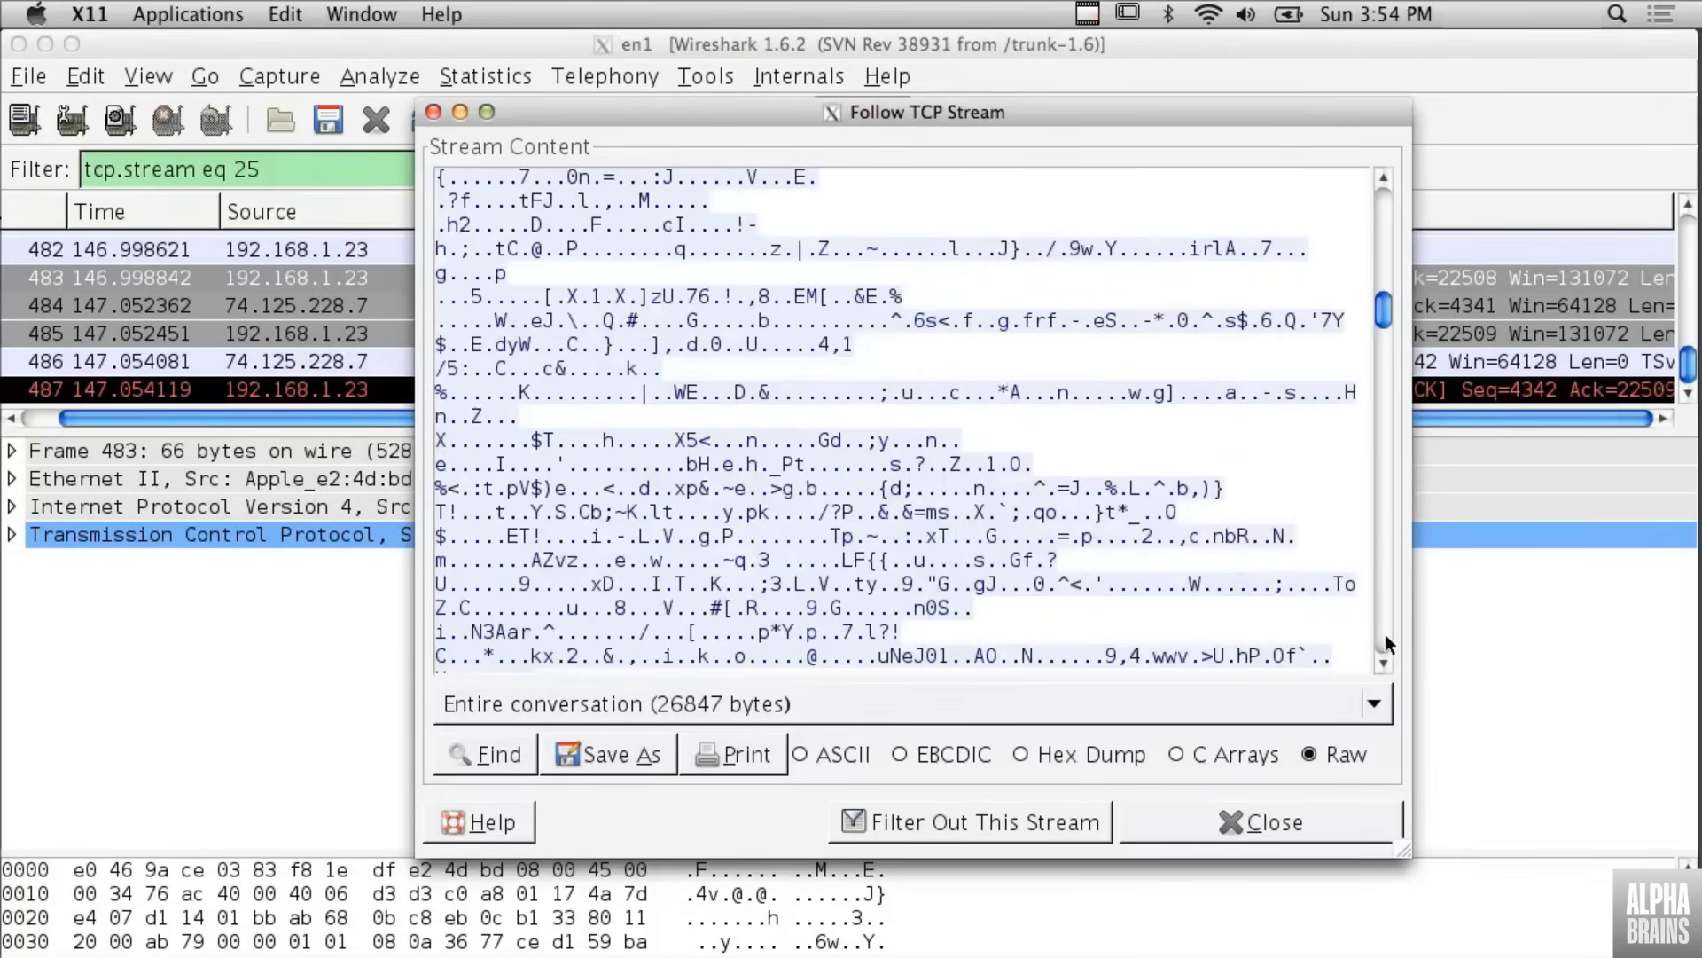
left_click_drag(1379, 315, 1386, 202)
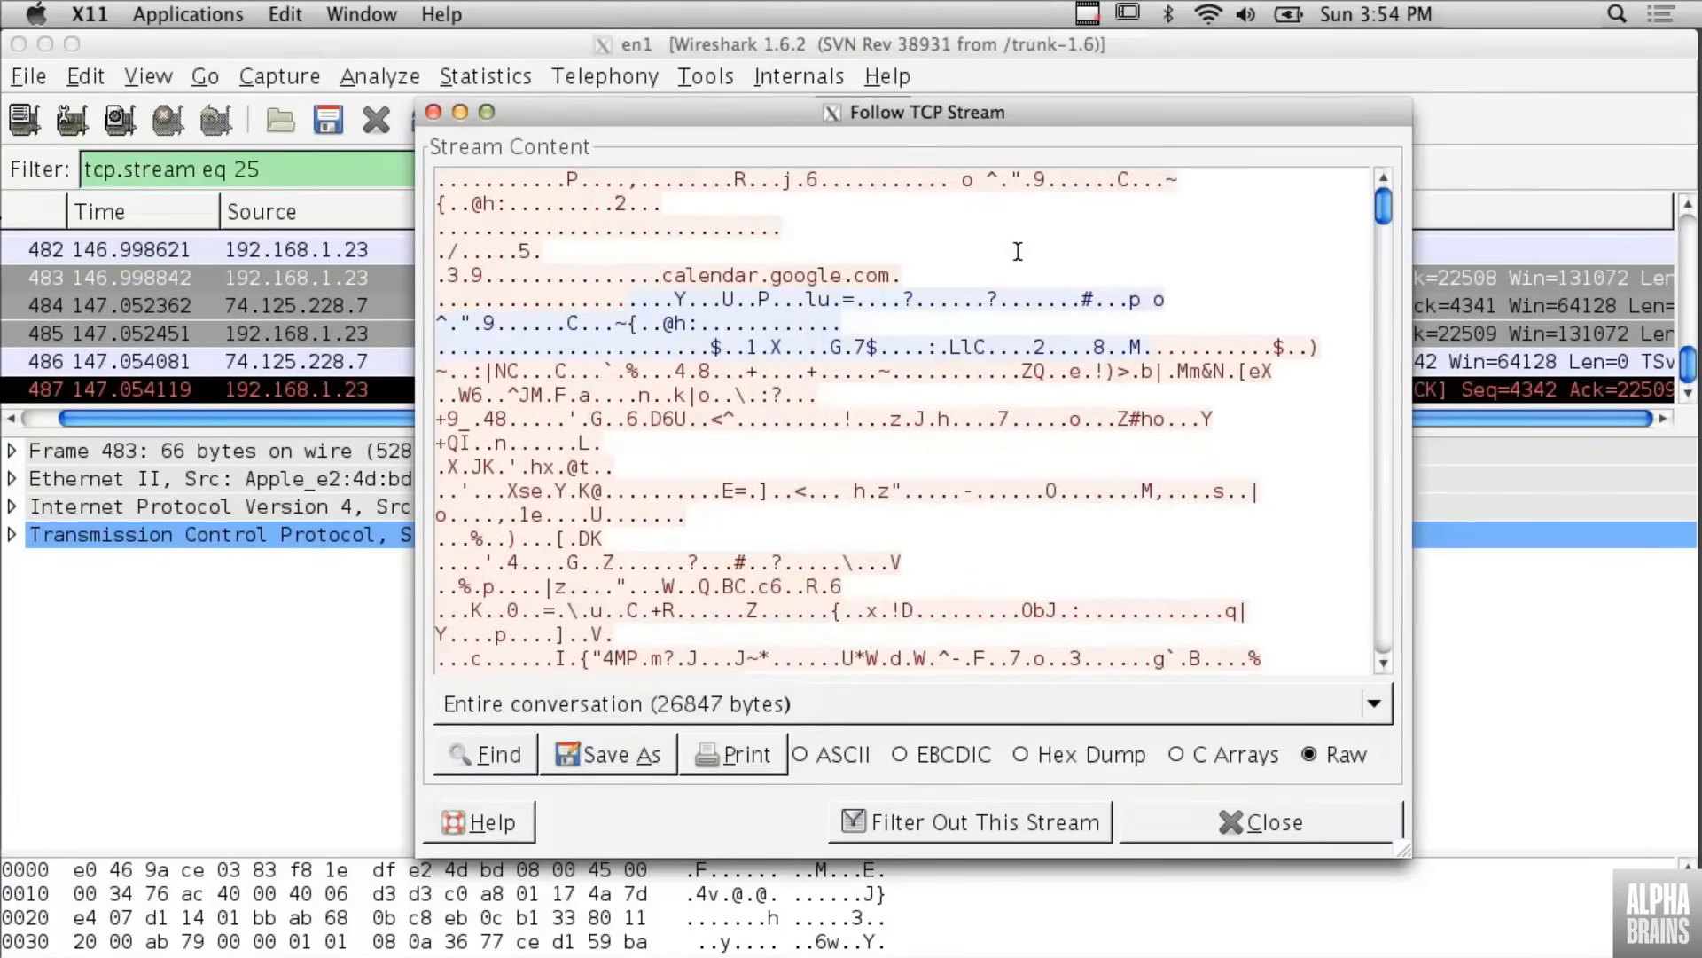
- Close the stream window, replace the stream filter with http, and go to the first matching packets
left_click(1276, 824)
left_click(796, 170)
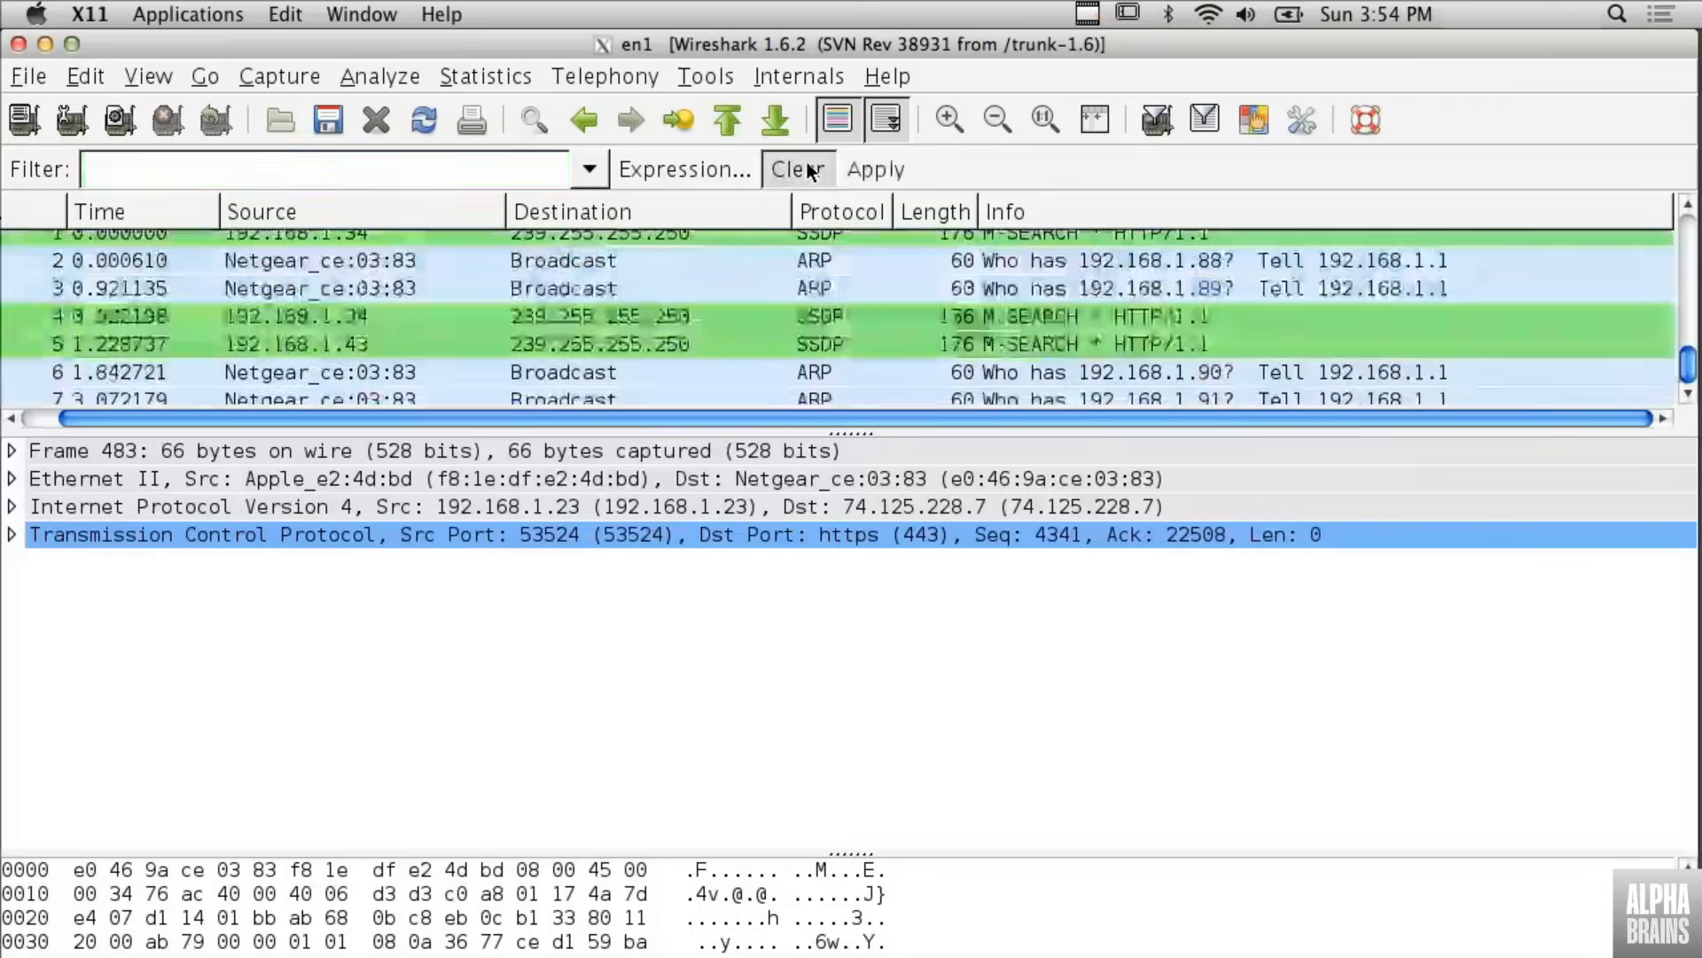
left_click(249, 168)
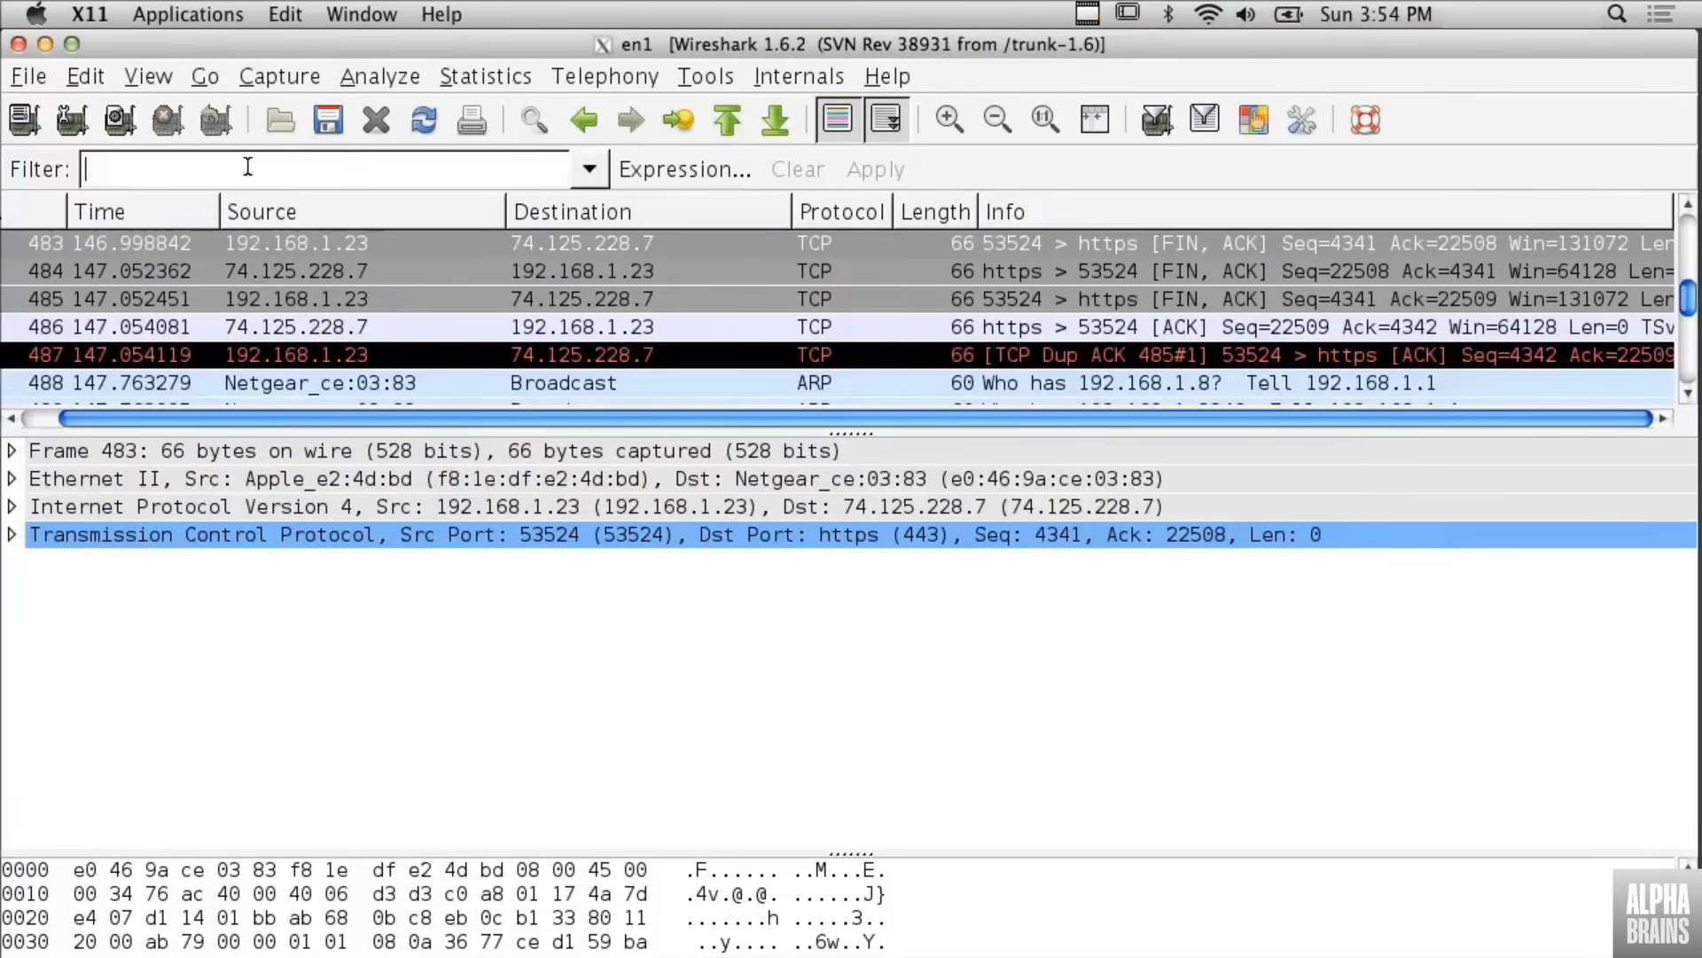
type("http")
key("Return")
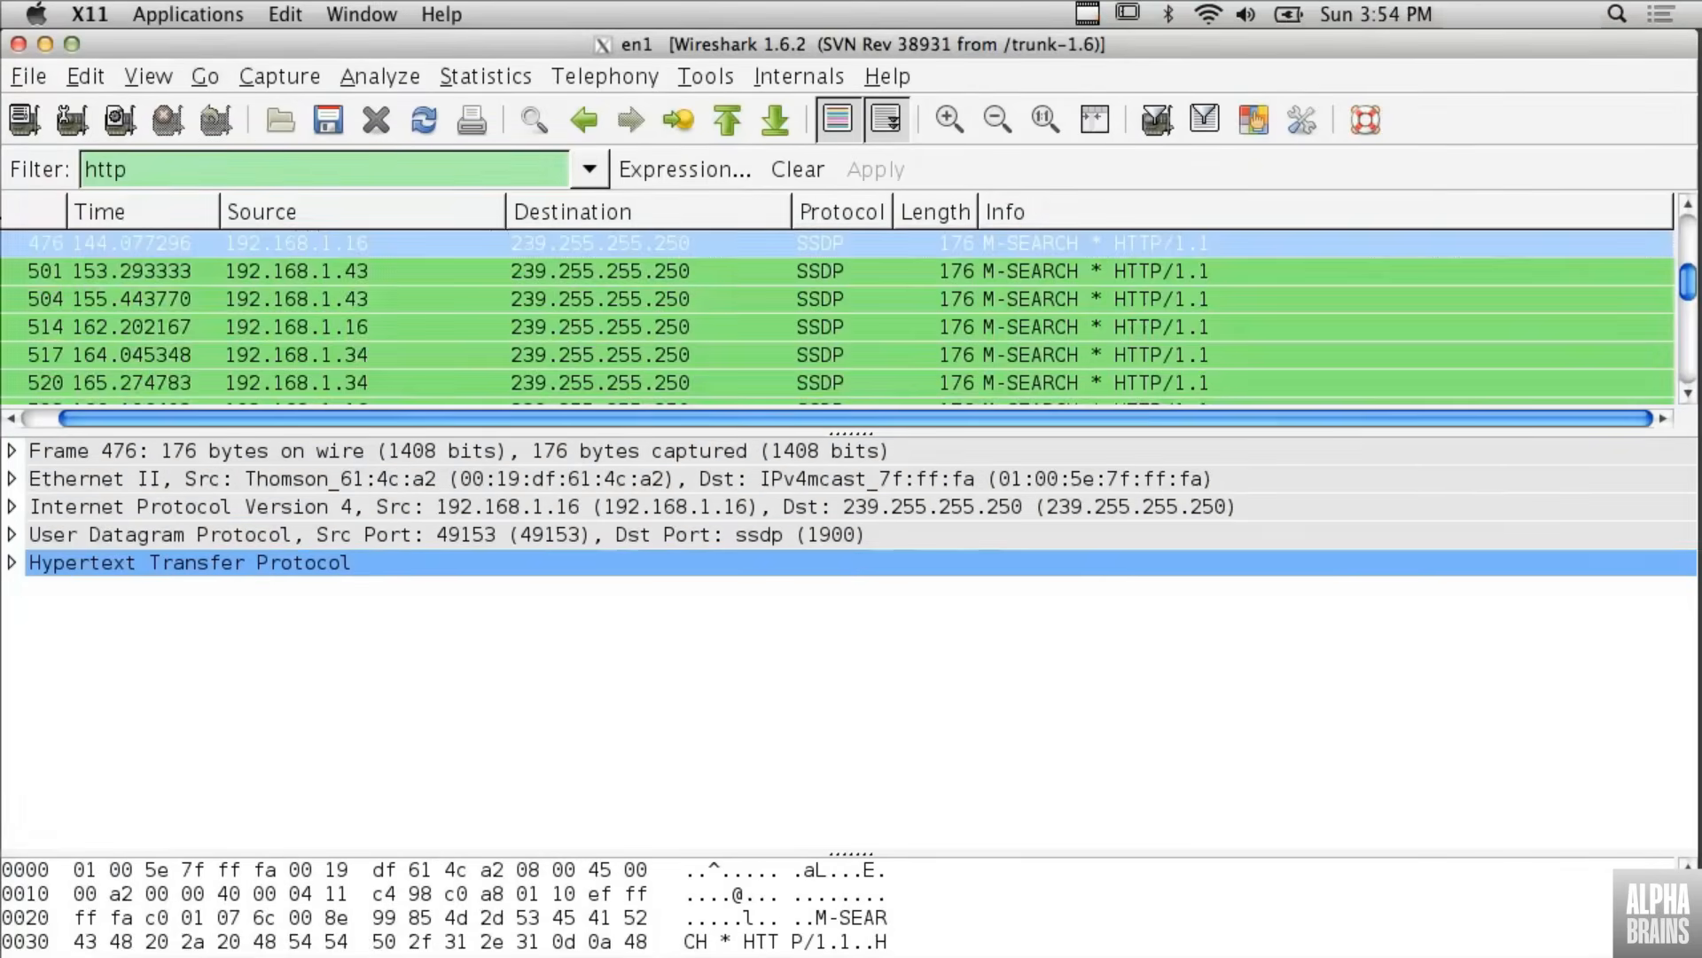
scroll(535, 317, "up", 15)
- Empty the display filter and start a new capture without saving the current one
double_click(198, 176)
key("BackSpace")
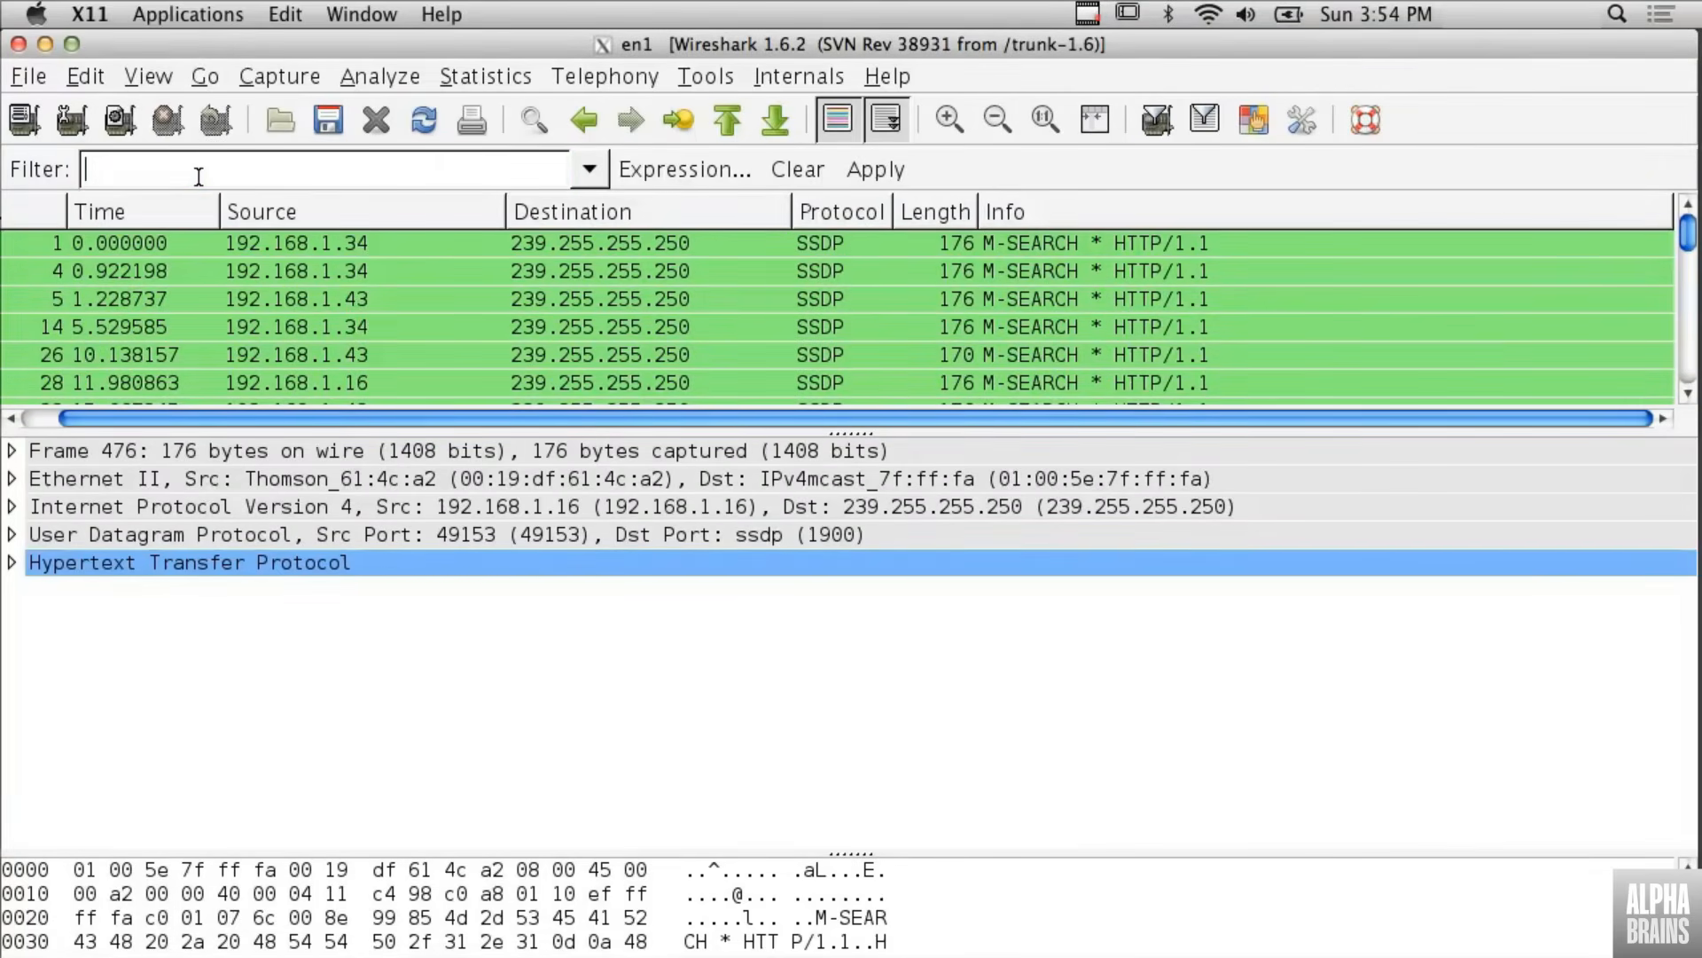
left_click(289, 76)
left_click(327, 175)
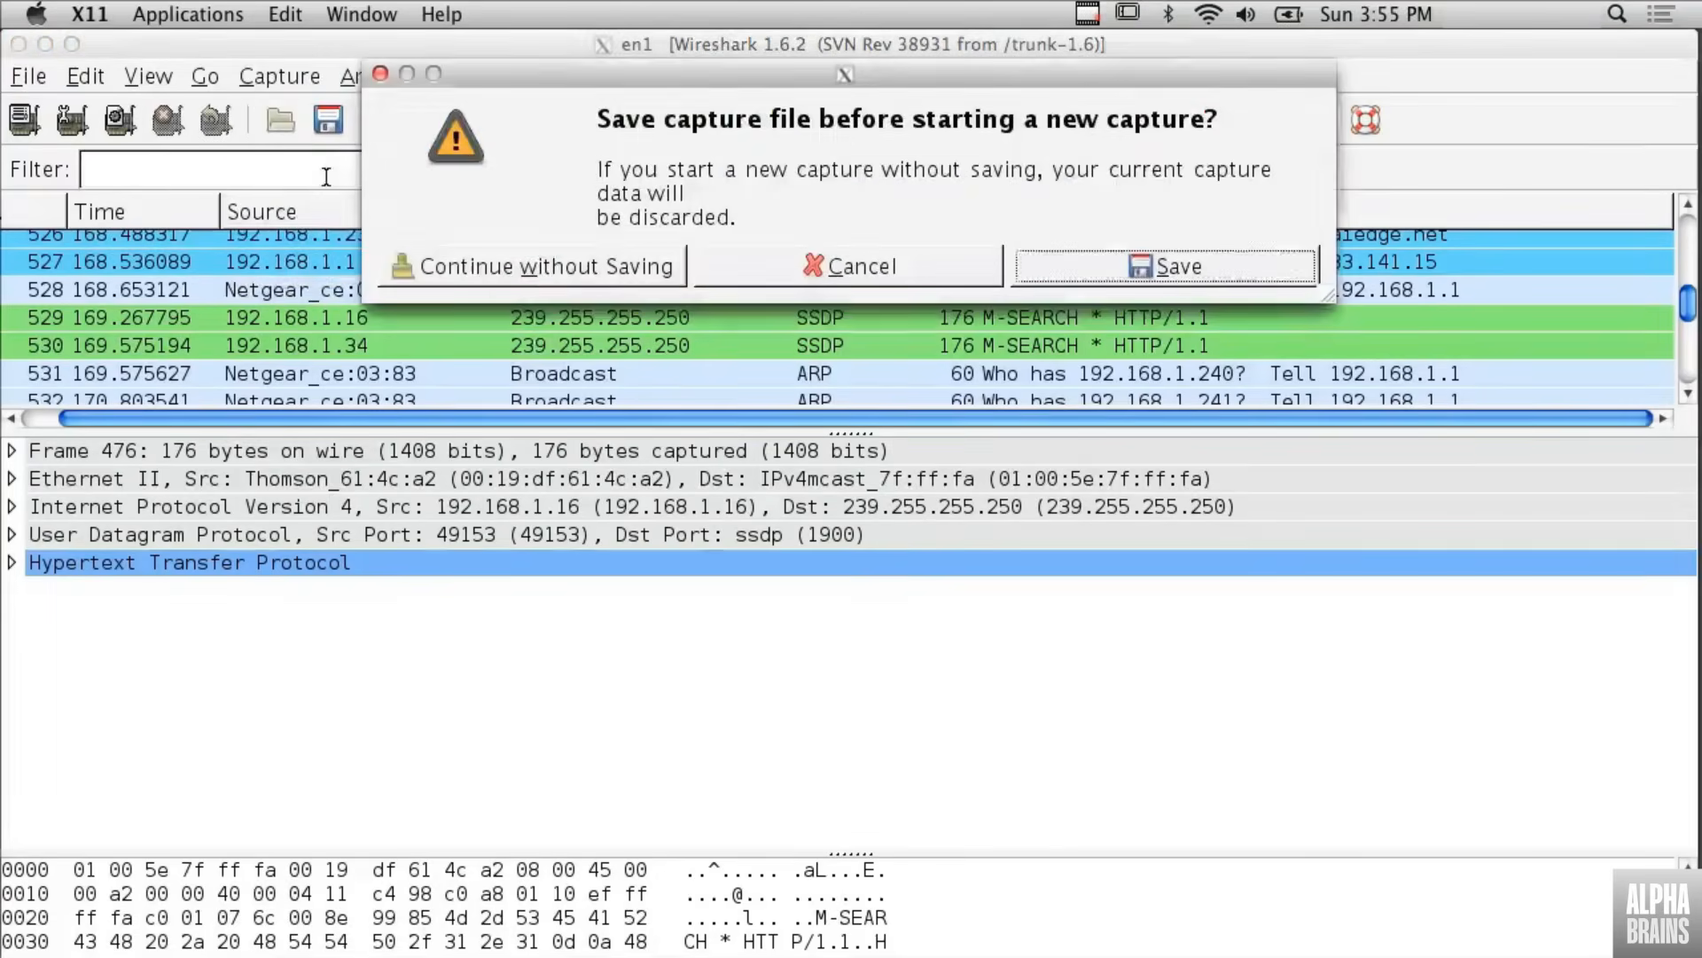
left_click(529, 266)
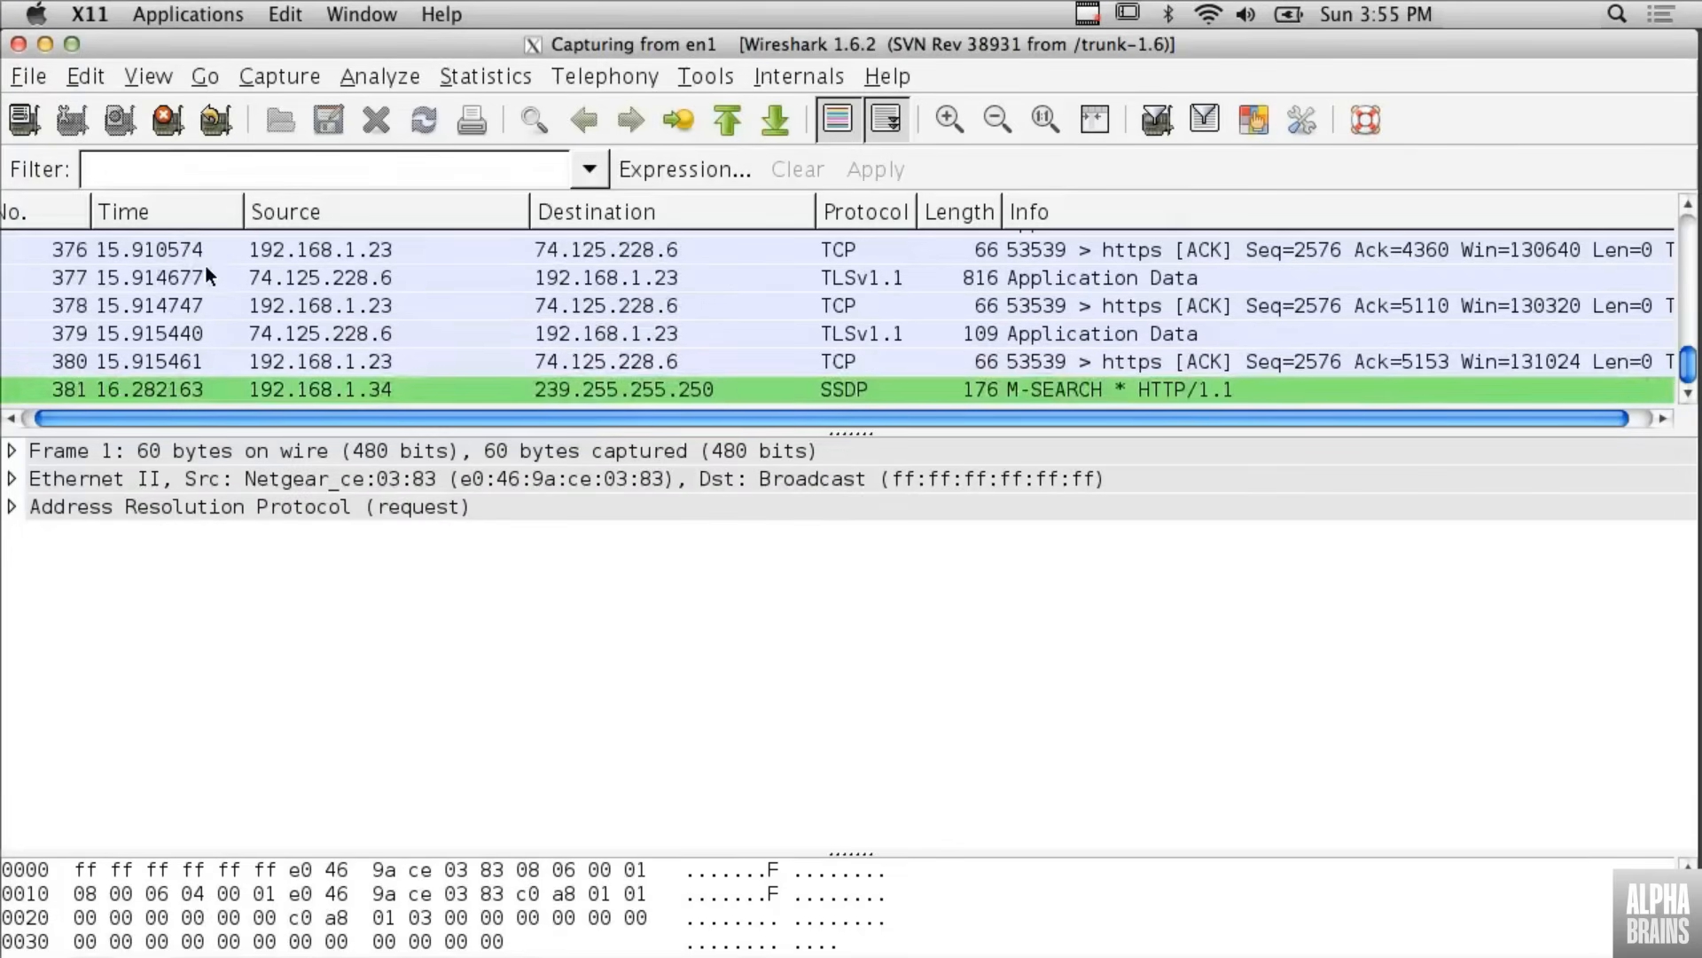
- Stop the new capture, filter its packets by http, and look through the matching entries
left_click(161, 130)
left_click(203, 178)
type("http")
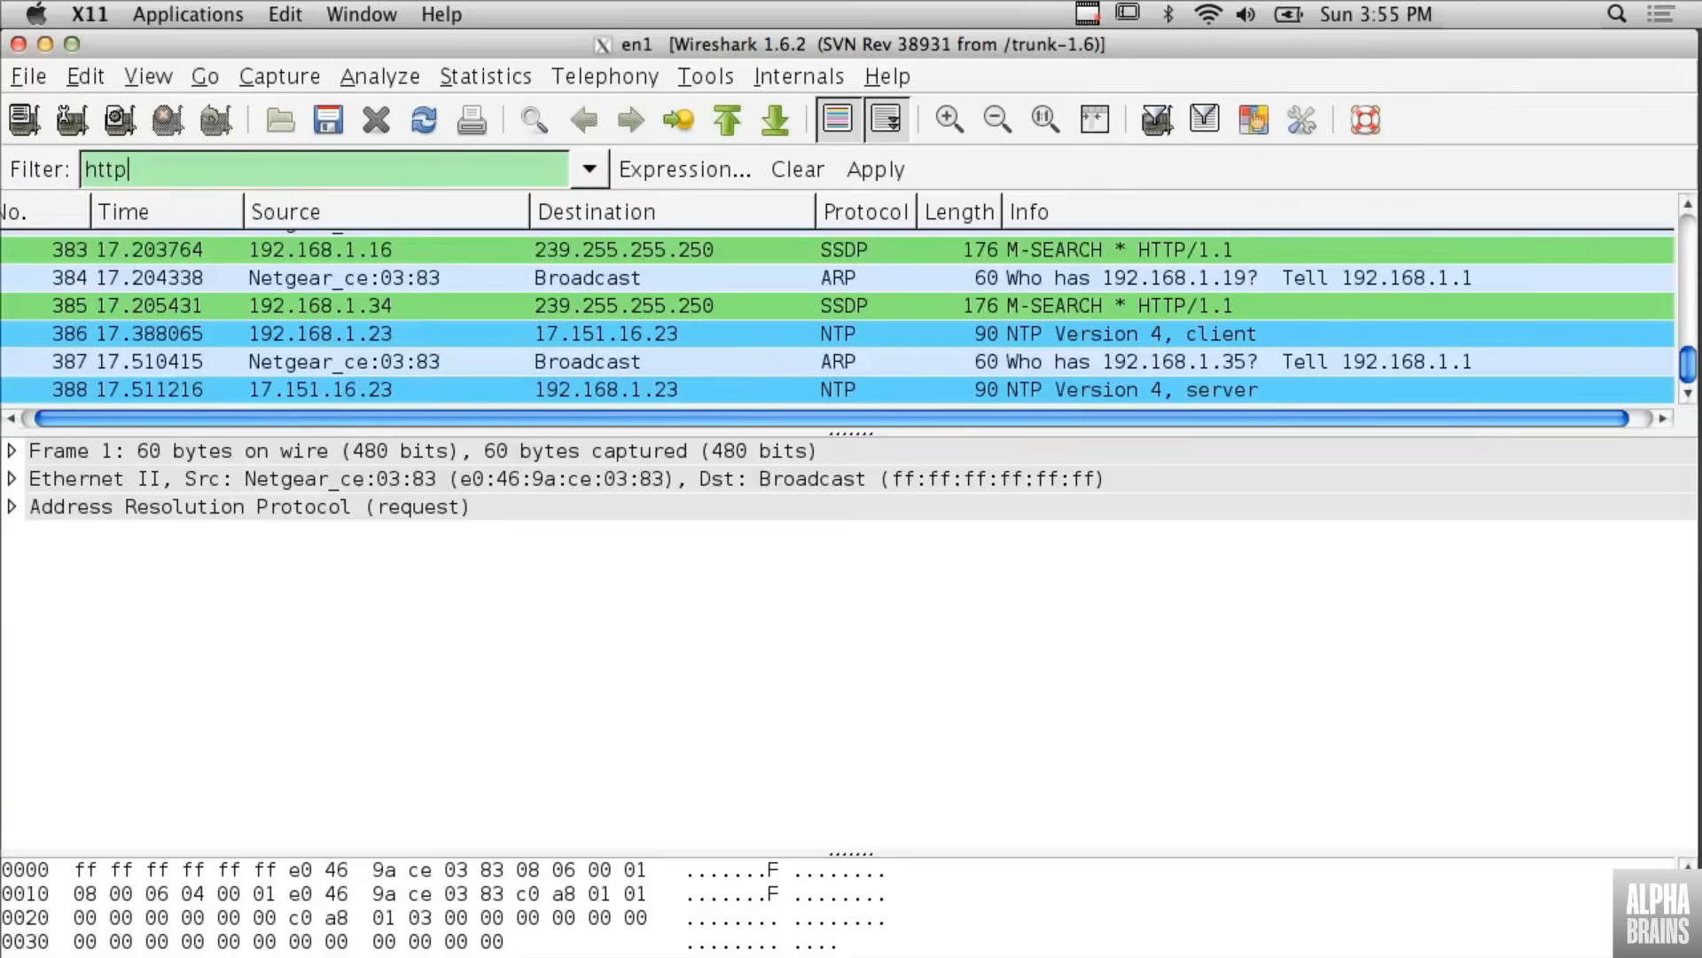
key("Return")
scroll(624, 364, "down", 2)
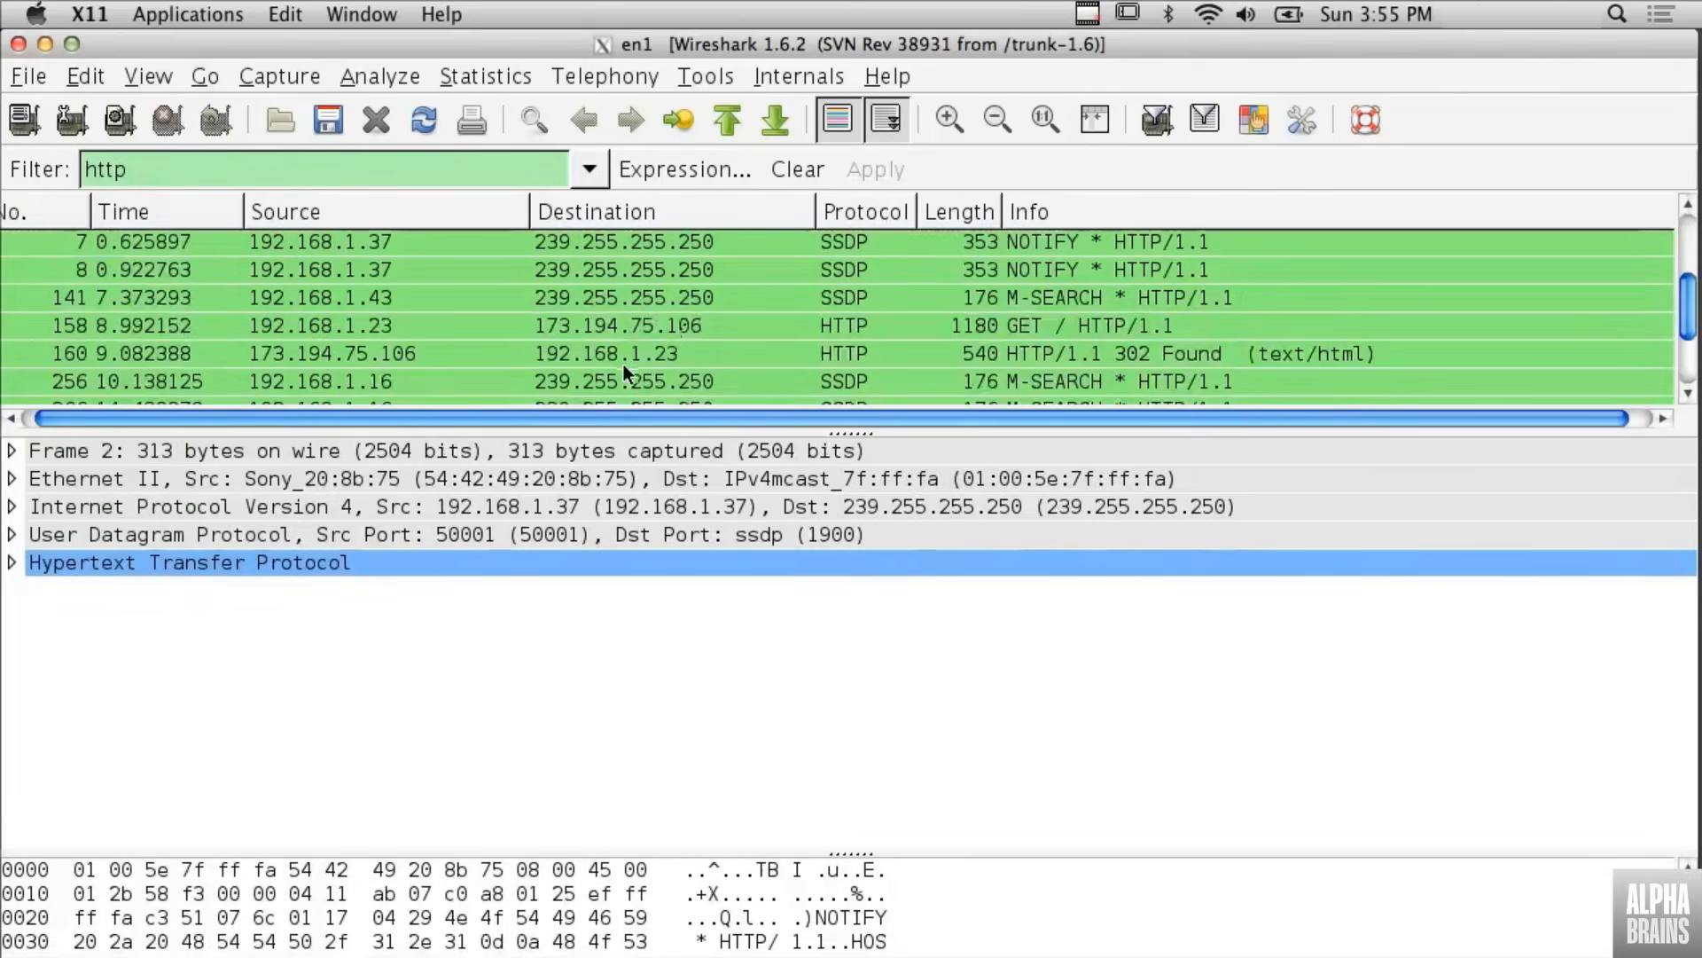
- Follow the TCP stream of the GET / HTTP/1.1 request in packet 158 and read through the entire conversation
left_click(673, 324)
right_click(672, 325)
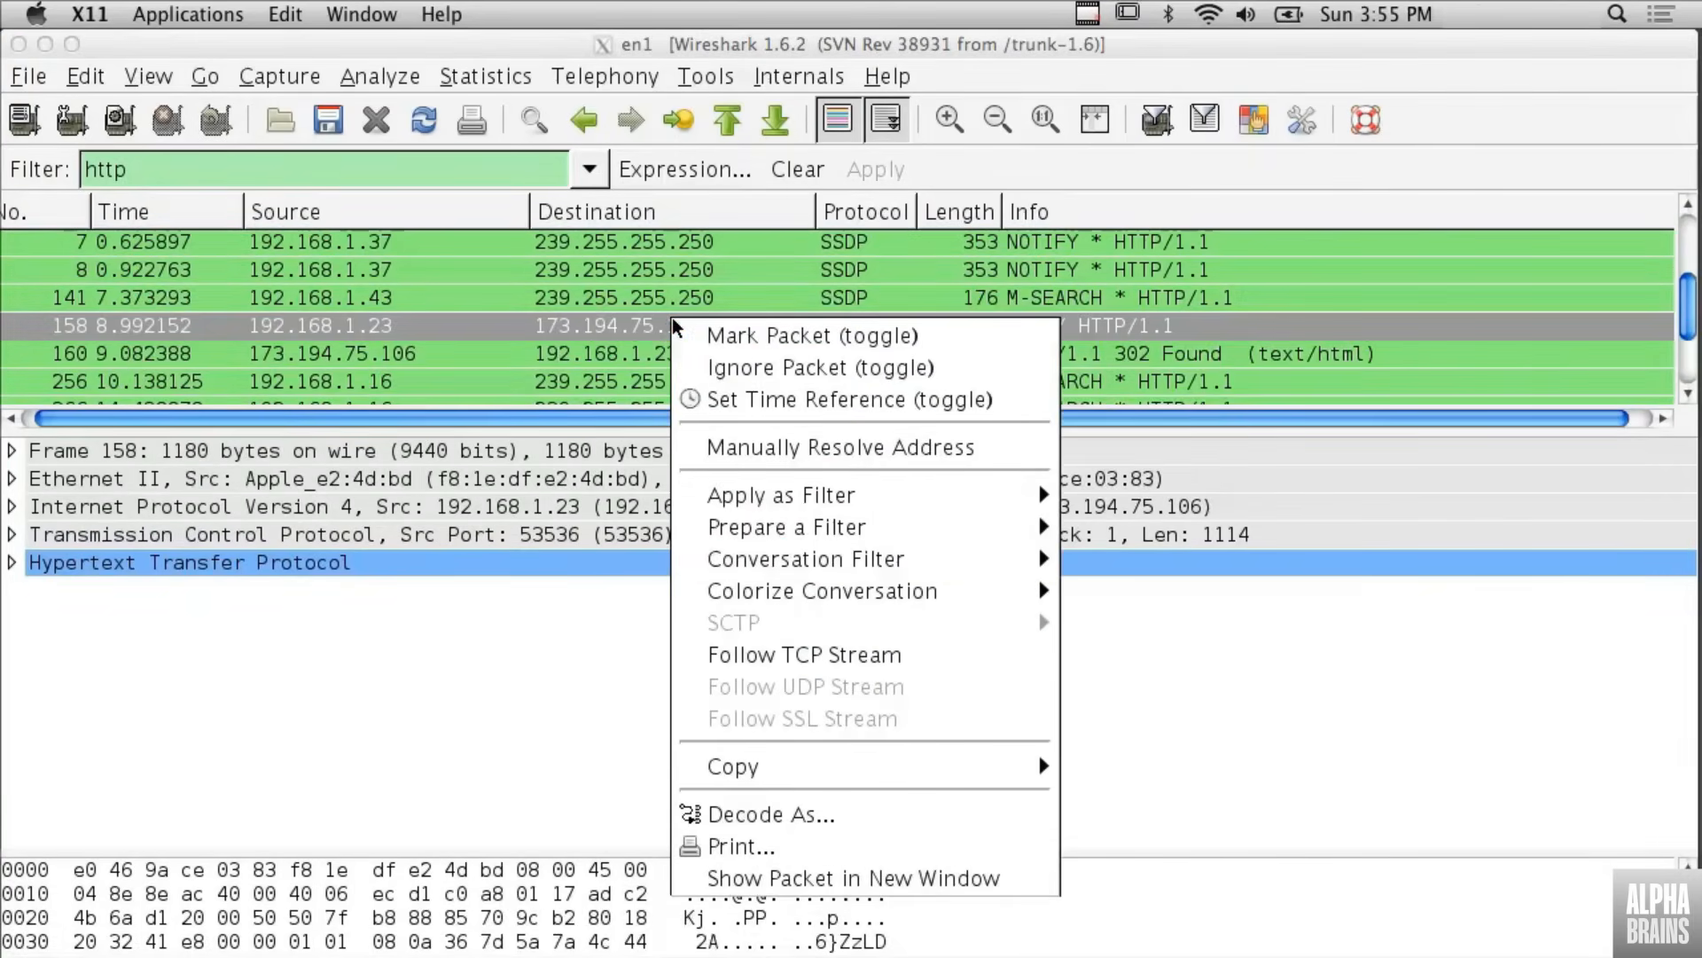
left_click(773, 657)
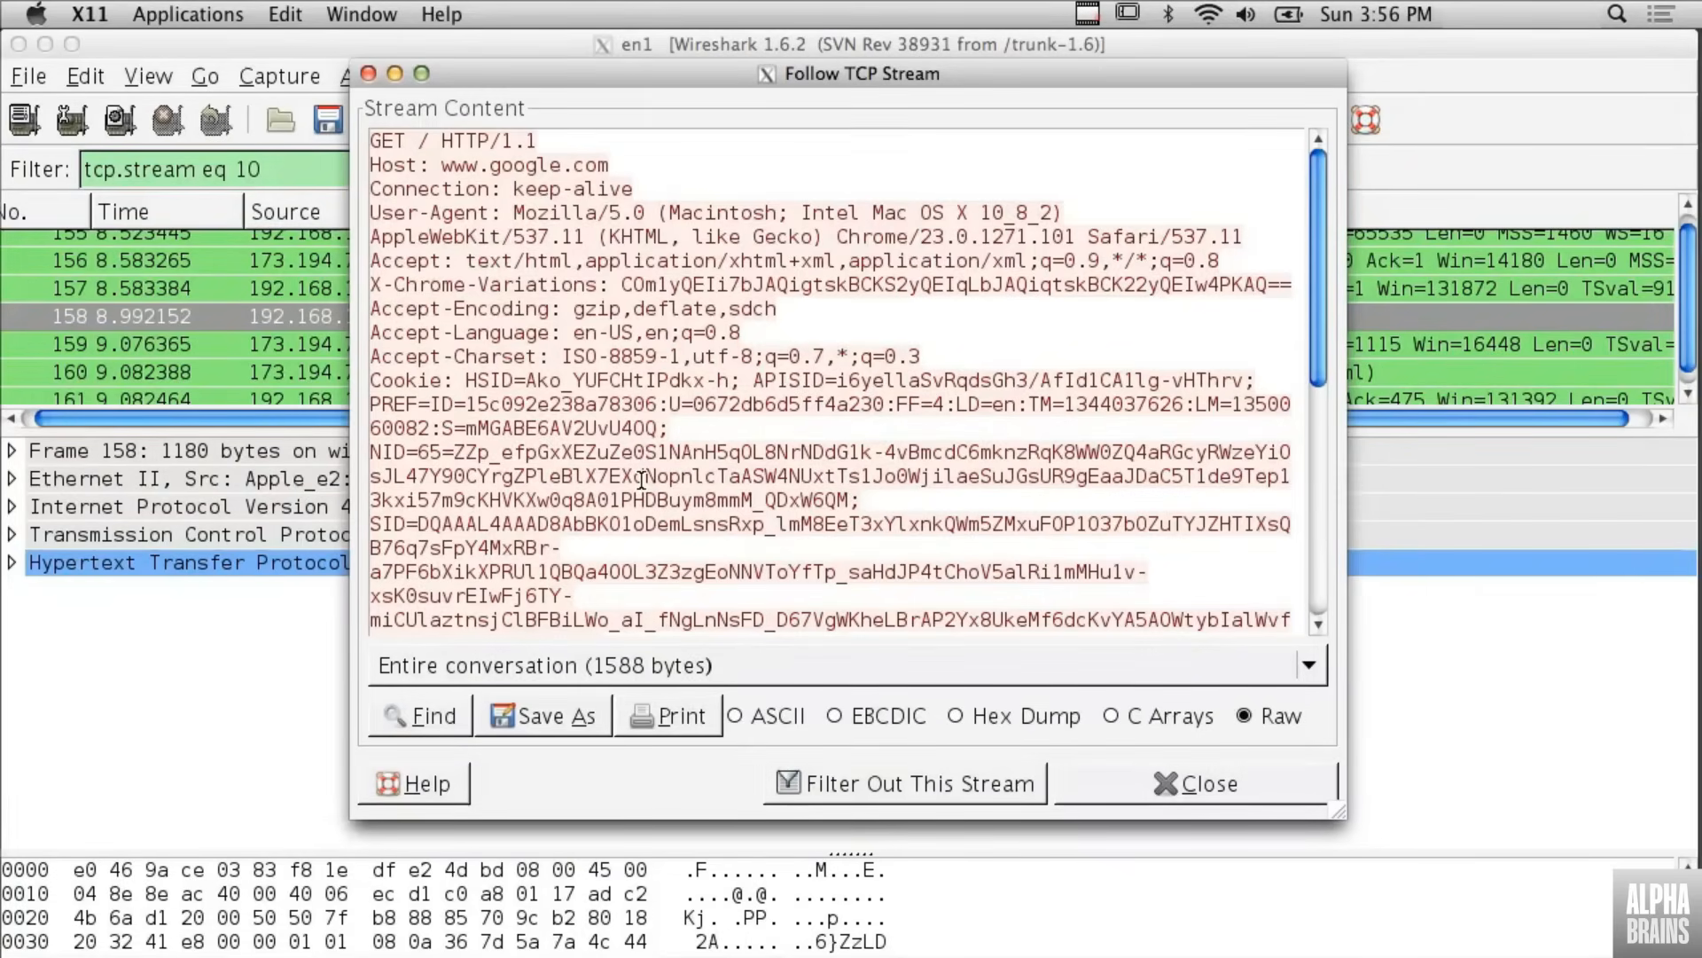
scroll(818, 357, "down", 10)
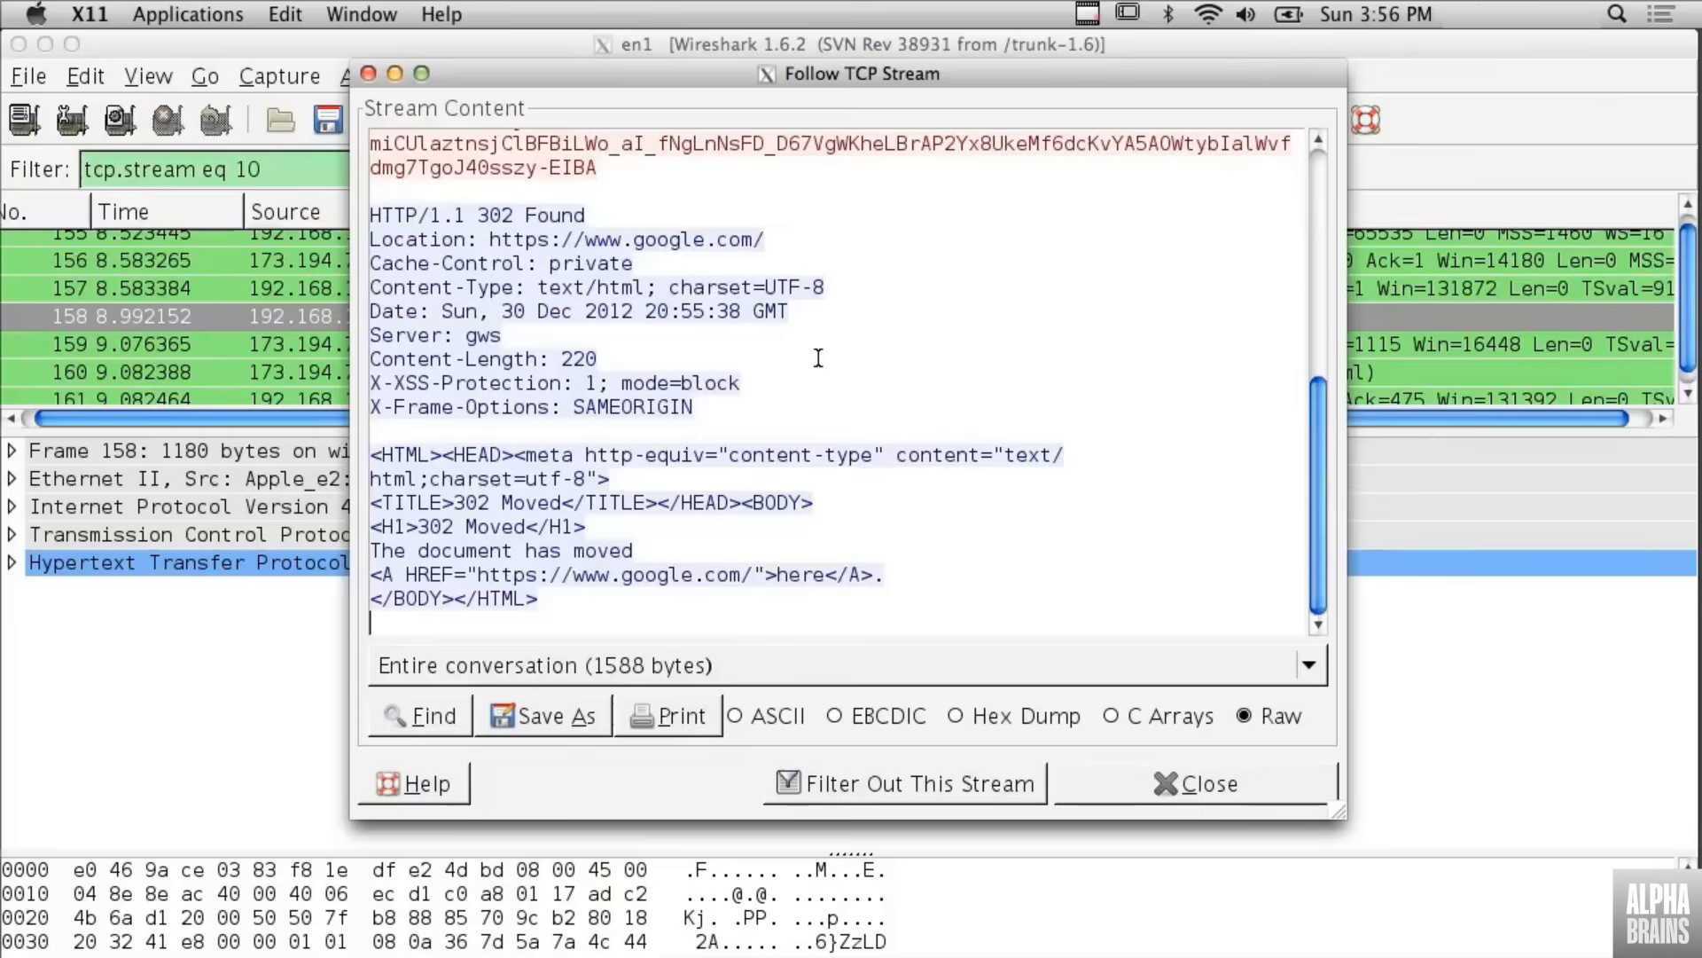
scroll(817, 357, "up", 15)
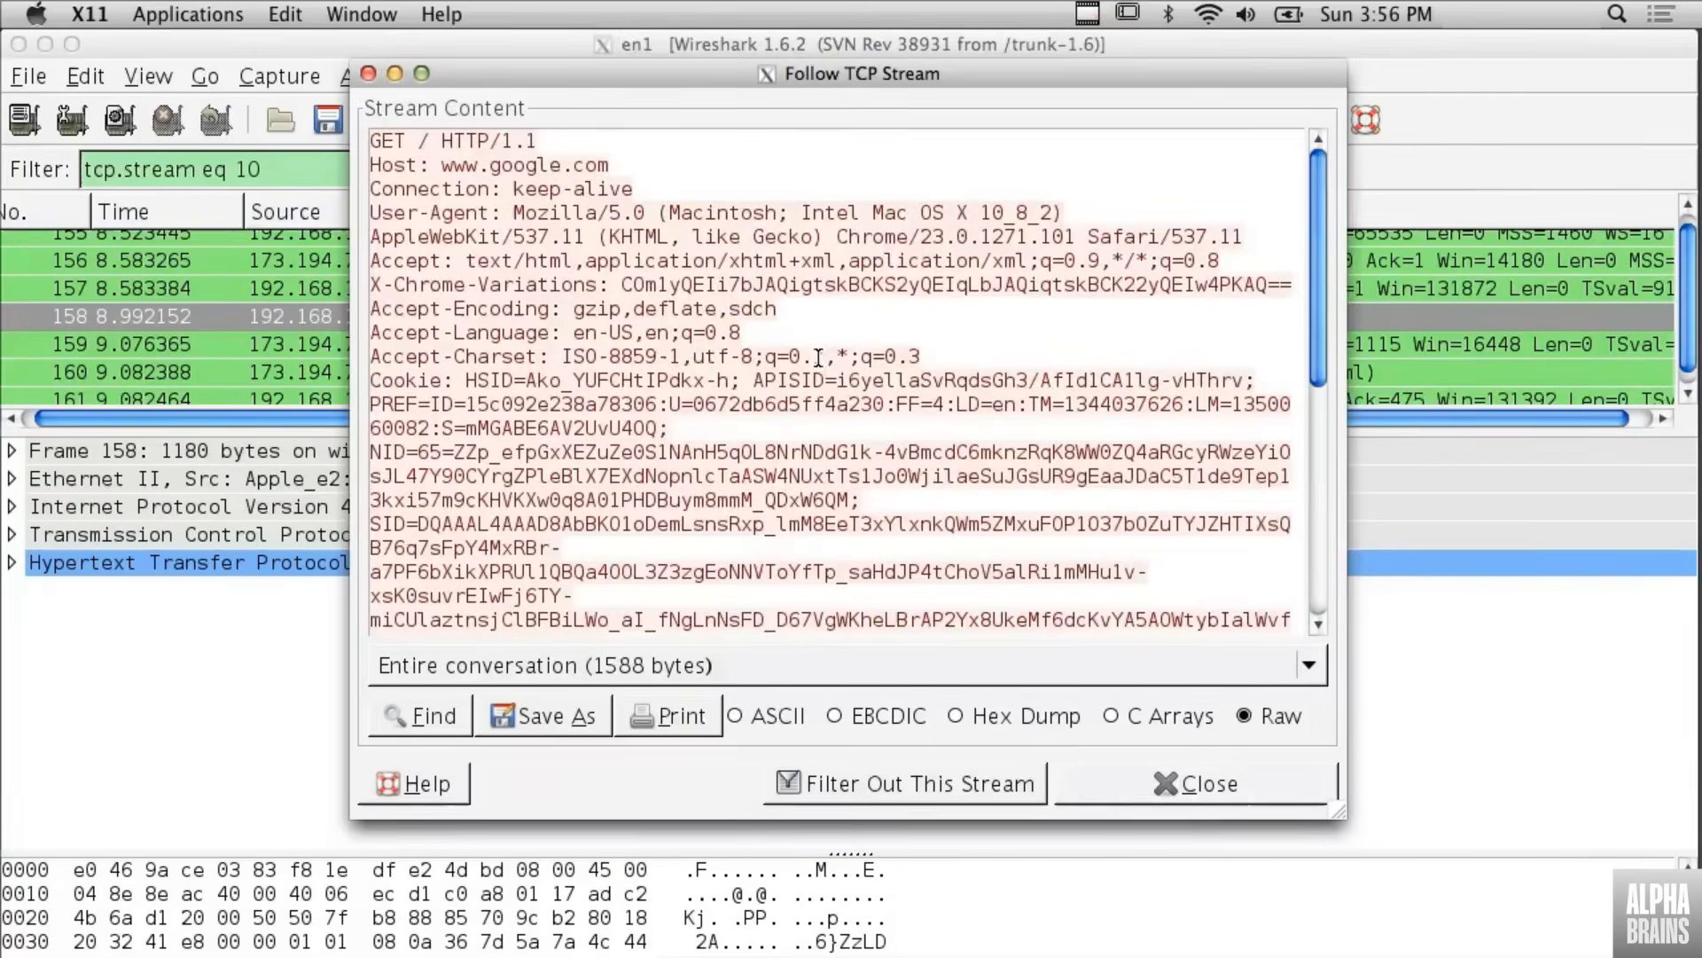
- Close the stream window and look through the packets belonging to the followed TCP stream
left_click(1199, 795)
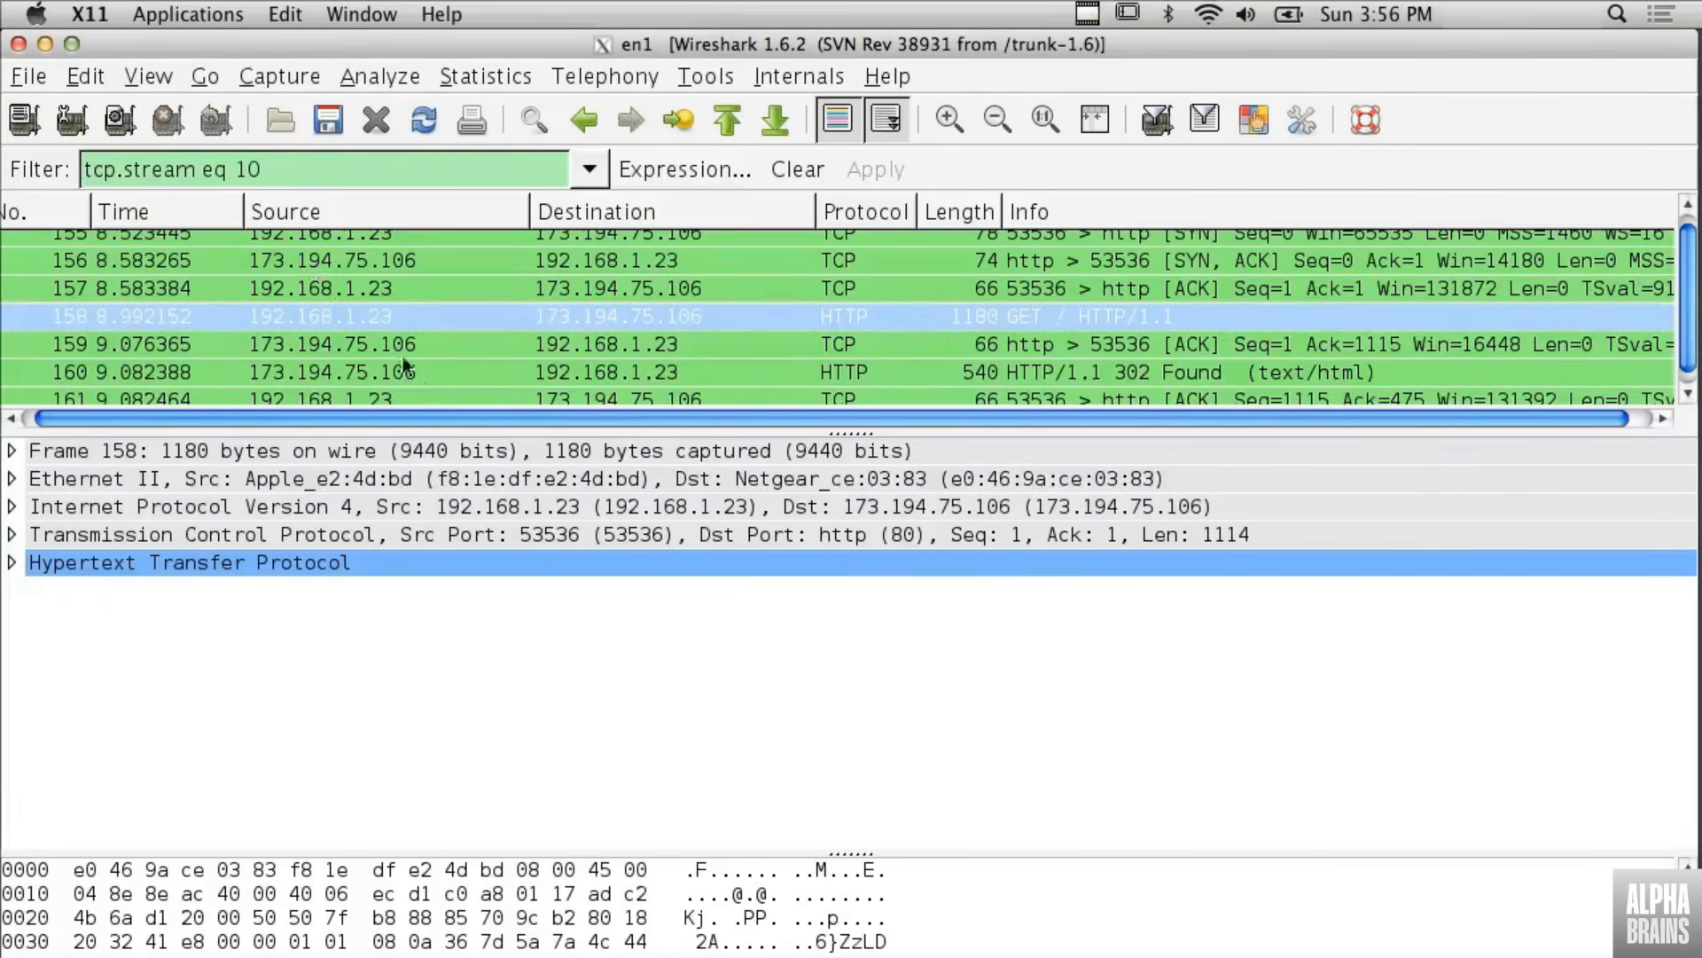
scroll(426, 389, "up", 1)
scroll(425, 388, "down", 2)
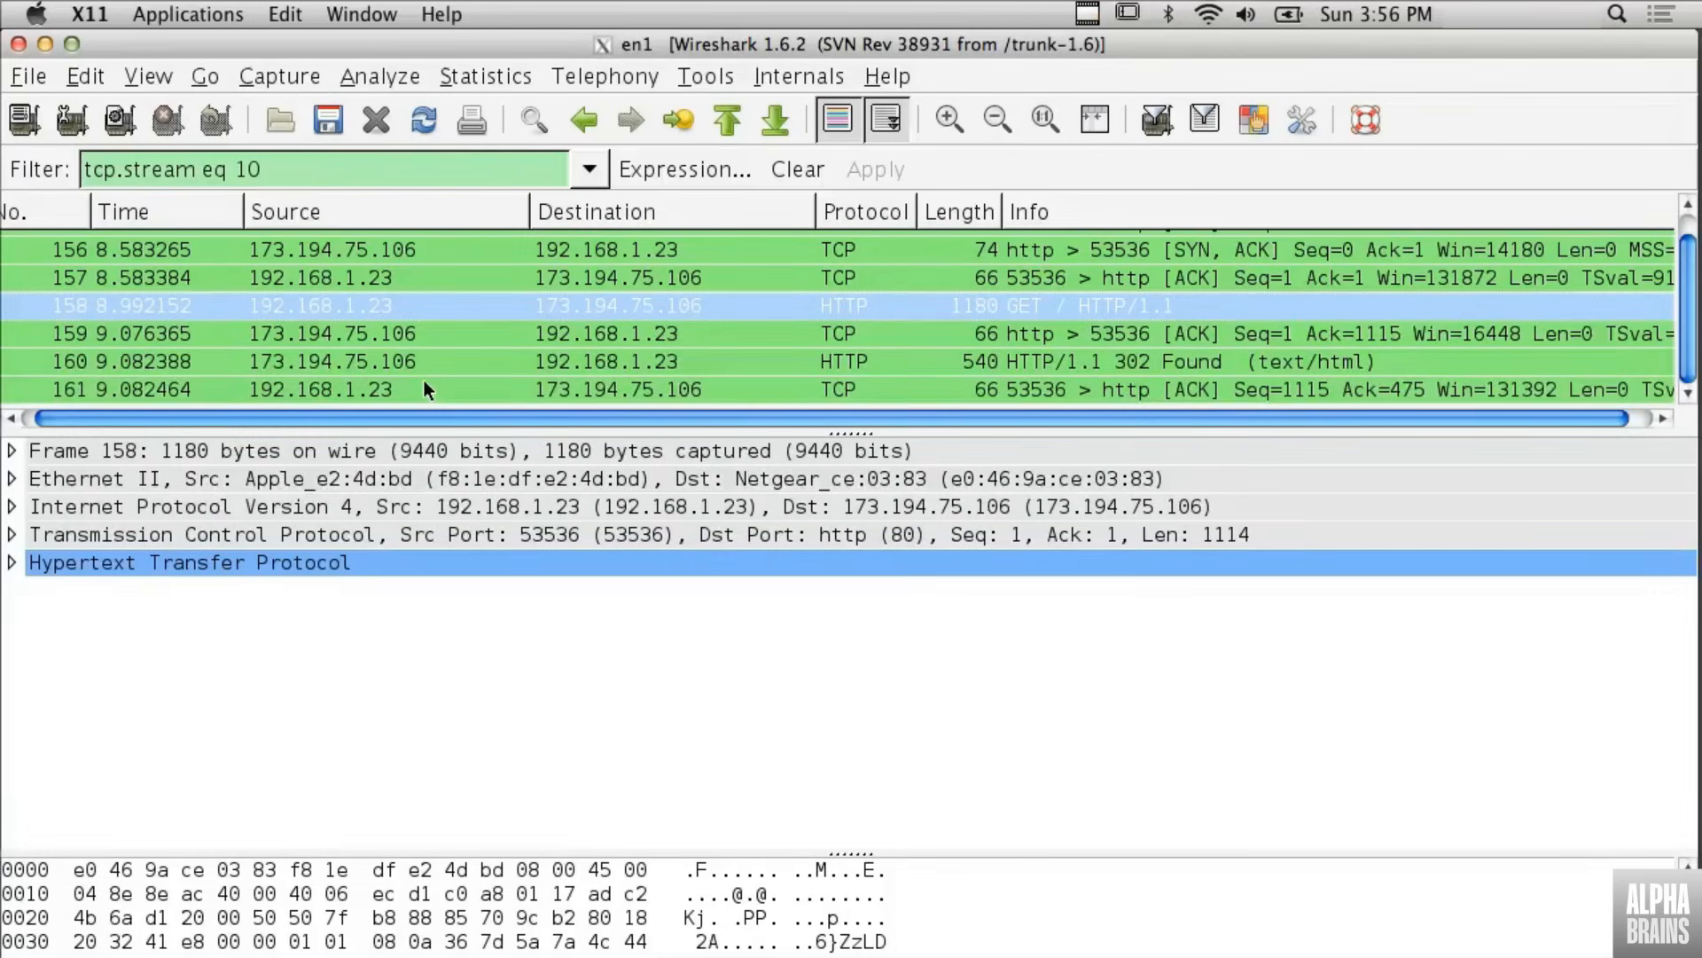
scroll(424, 383, "up", 1)
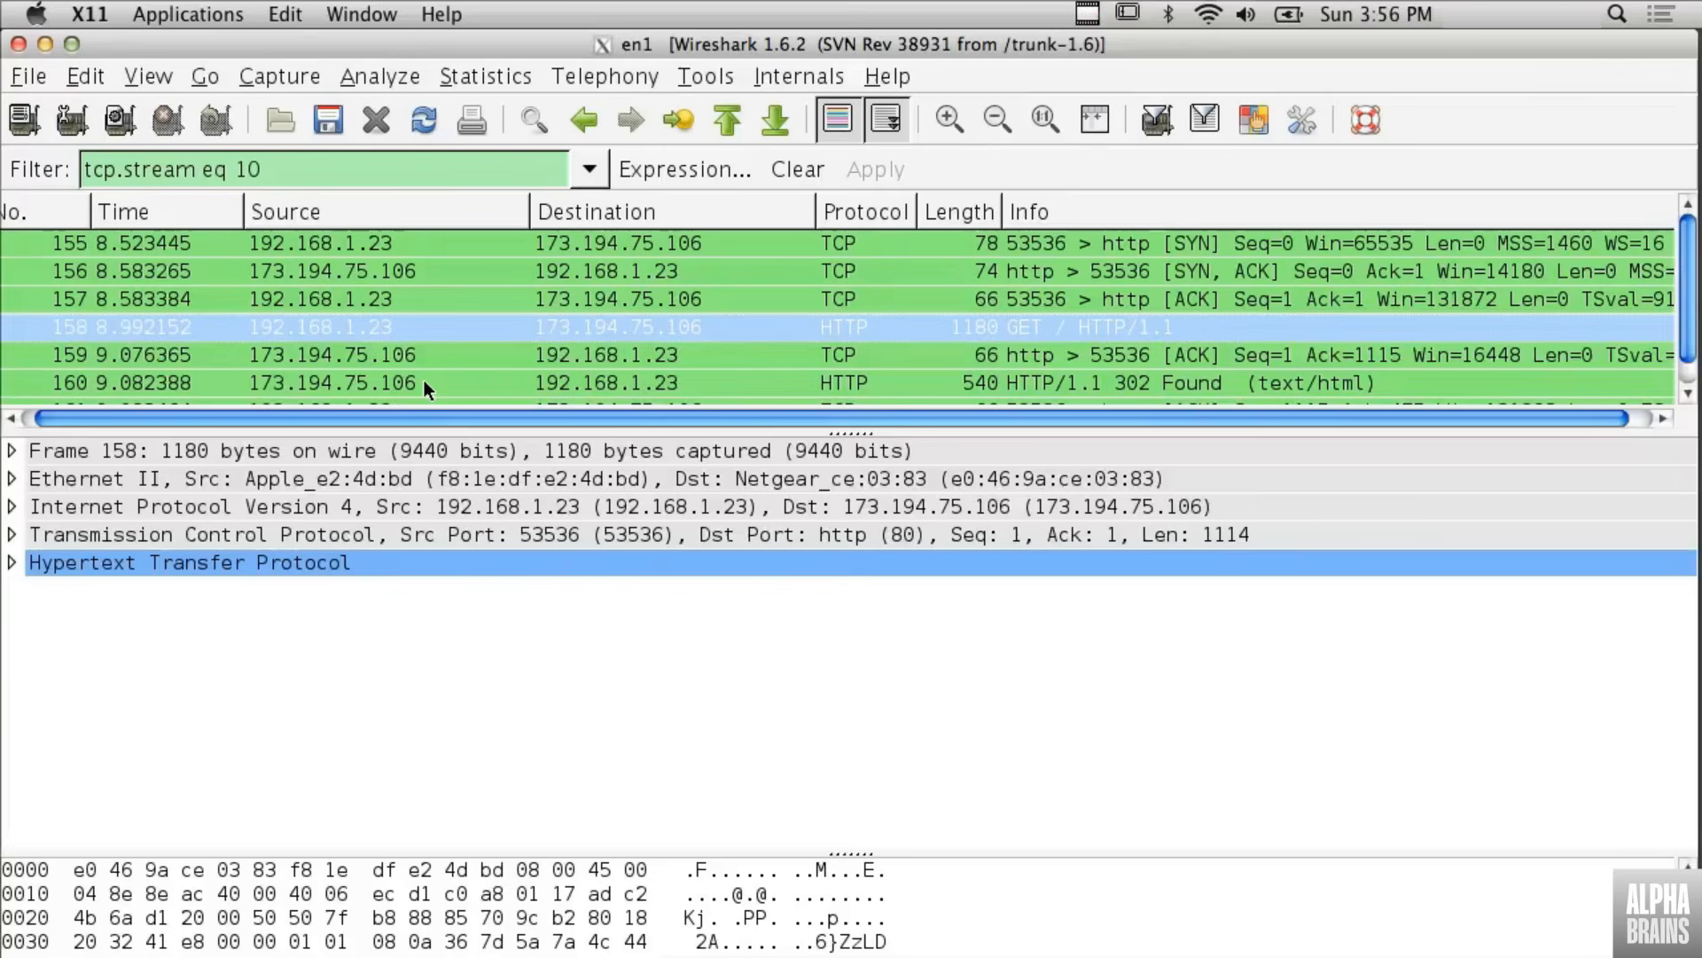